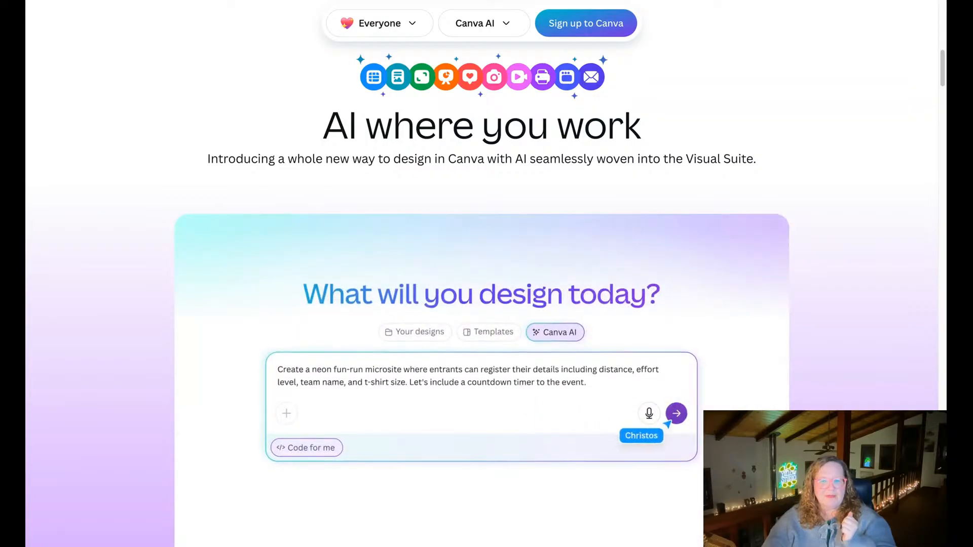
{"action": "scroll", "coordinate": [799, 269], "scroll_direction": "down", "scroll_amount": 5}
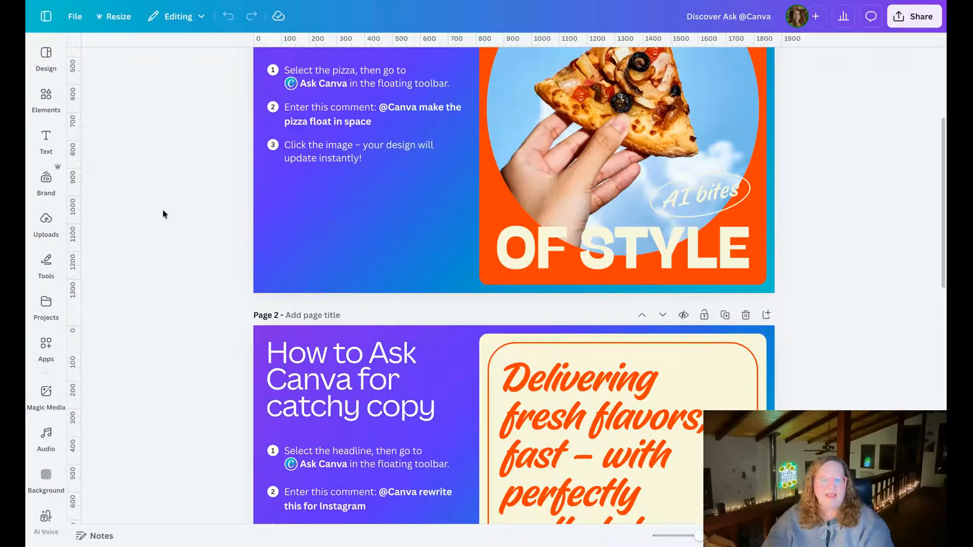
{"action": "scroll", "coordinate": [159, 209], "scroll_direction": "up", "scroll_amount": 4}
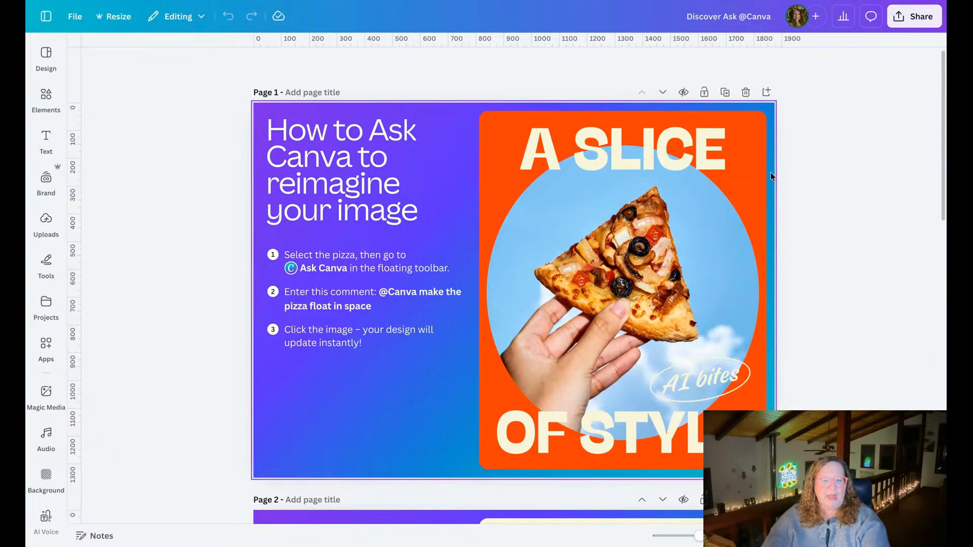
{"action": "scroll", "coordinate": [771, 175], "scroll_direction": "down", "scroll_amount": 2}
{"action": "scroll", "coordinate": [772, 177], "scroll_direction": "down", "scroll_amount": 14}
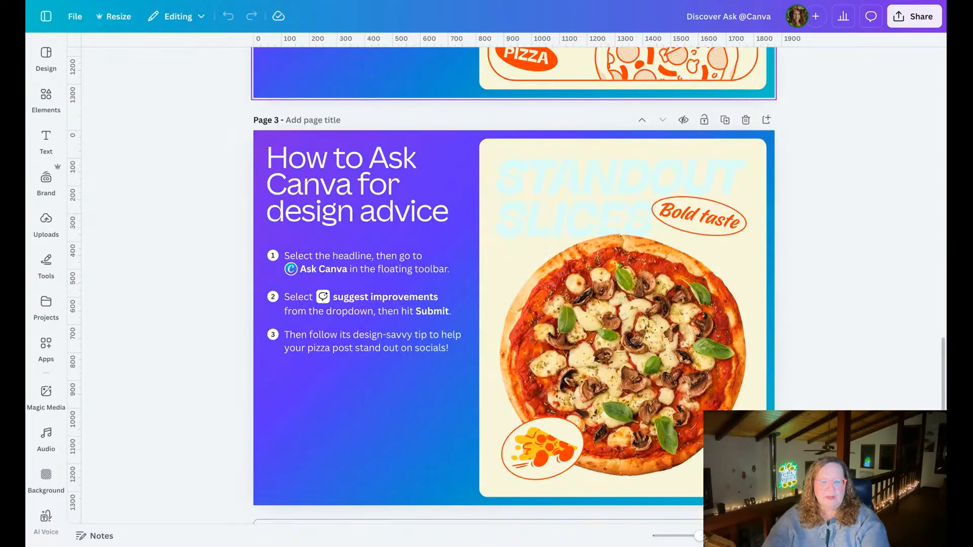
{"action": "scroll", "coordinate": [771, 177], "scroll_direction": "up", "scroll_amount": 16}
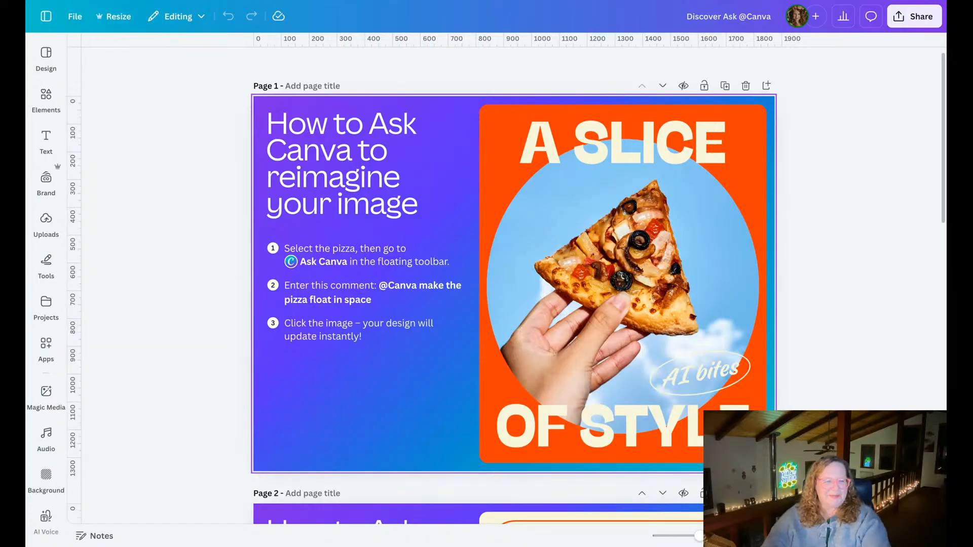
{"action": "scroll", "coordinate": [821, 191], "scroll_direction": "up", "scroll_amount": 1}
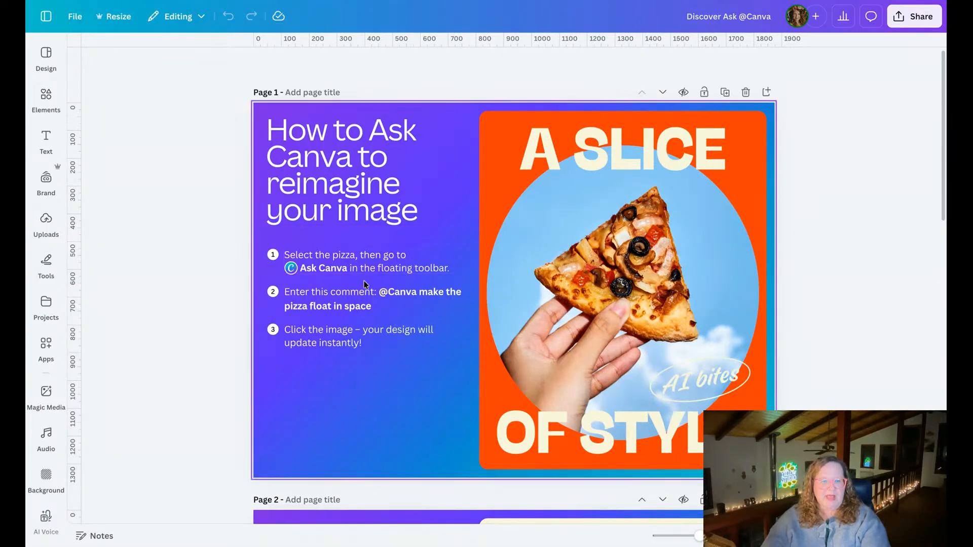
Ask Canva to "make the pizza floating in space" for the round pizza photo on page 1.
{"action": "left_click", "coordinate": [623, 262]}
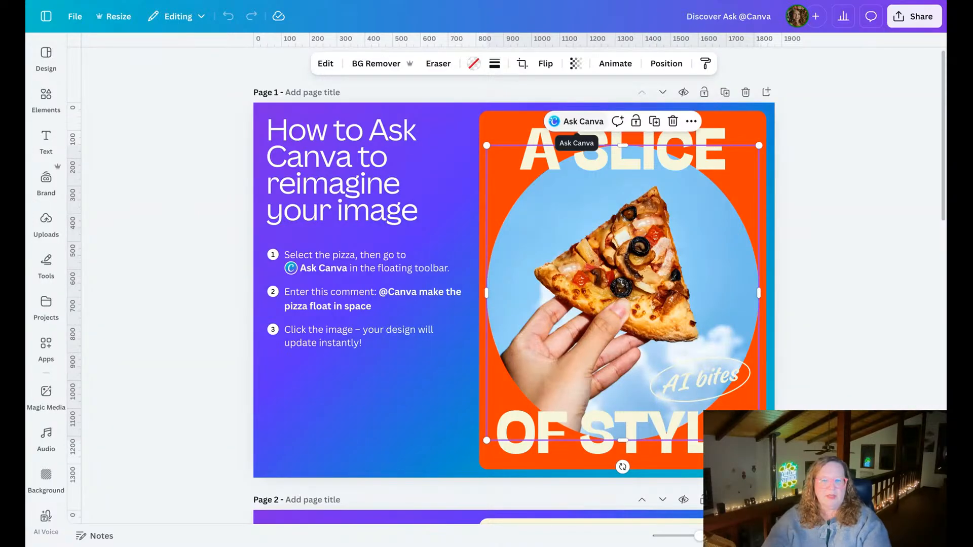
{"action": "left_click", "coordinate": [578, 121]}
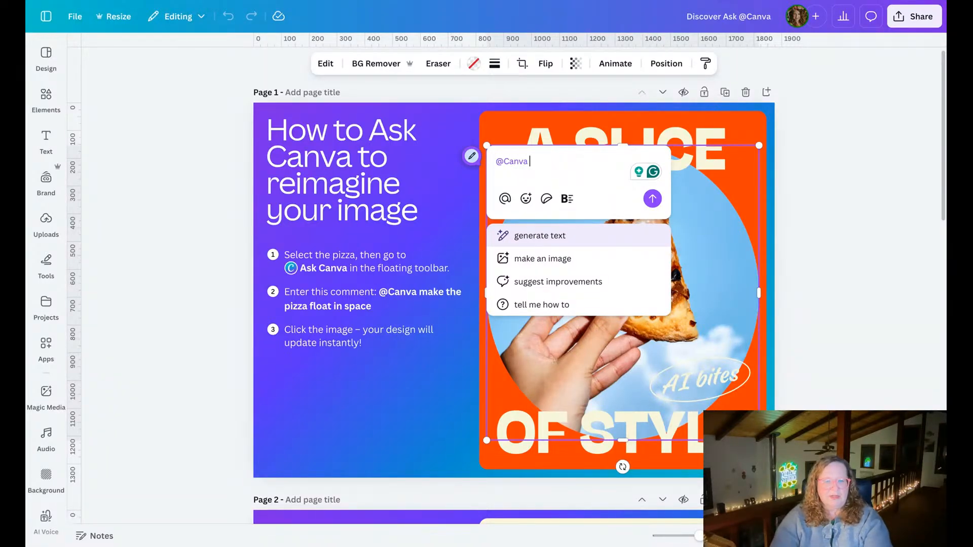
{"action": "type", "text": "make the pi"}
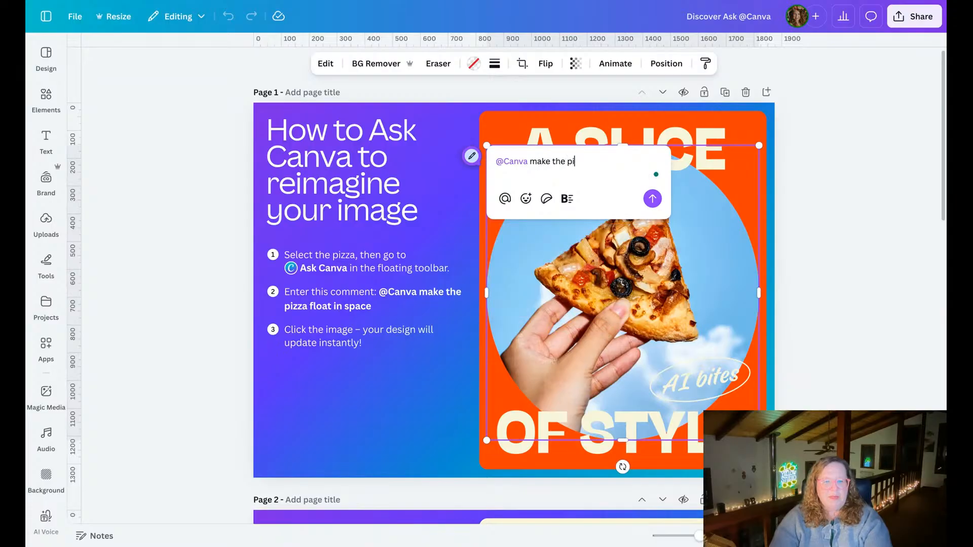
{"action": "type", "text": "zza floating in"}
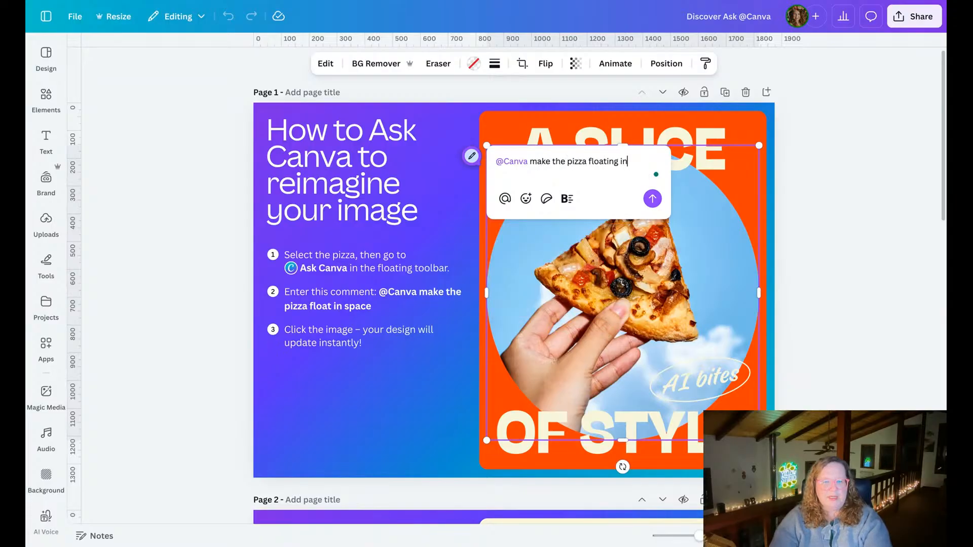
{"action": "type", "text": " space"}
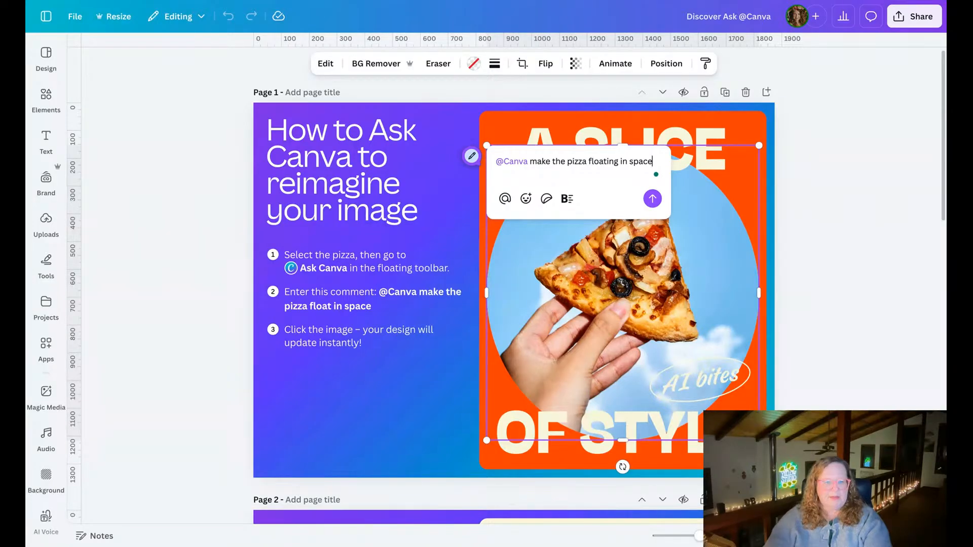
{"action": "left_click", "coordinate": [652, 198]}
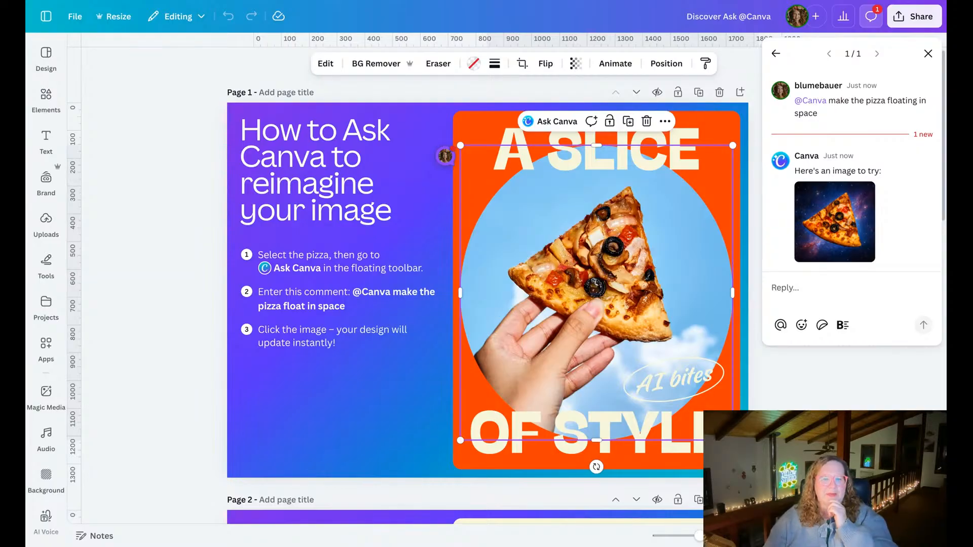
Replace the pizza photo on page 1 with Canva's suggested space image and close the comments.
{"action": "mouse_move", "coordinate": [853, 227]}
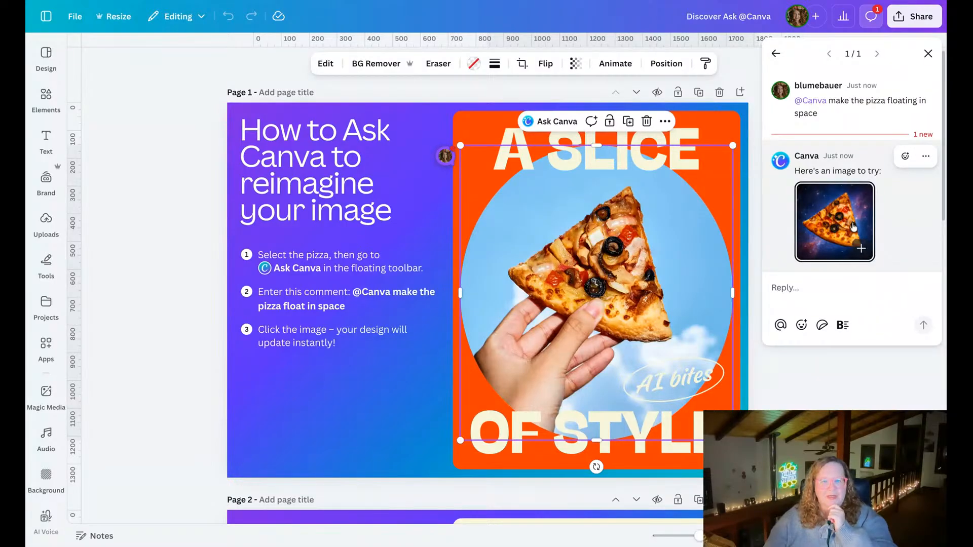
{"action": "left_click", "coordinate": [853, 226]}
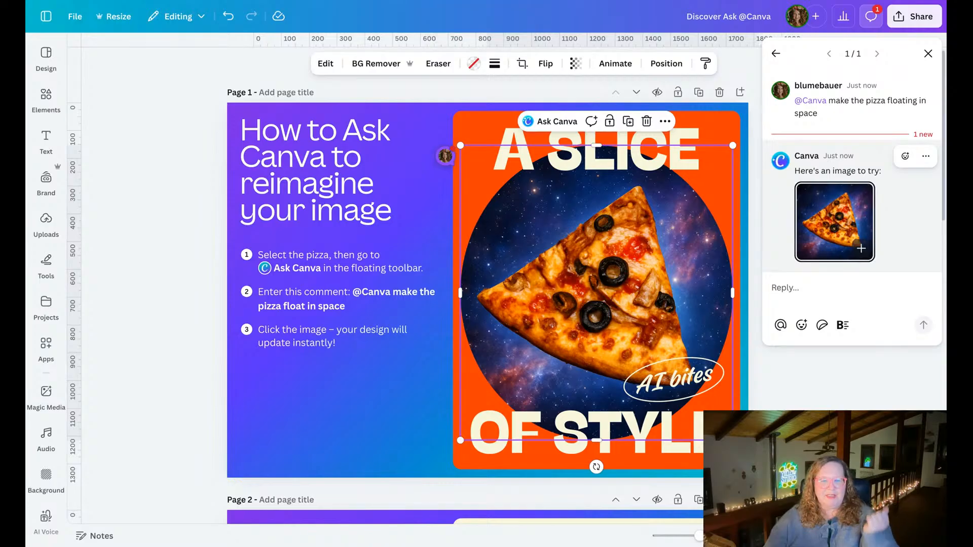
{"action": "left_click", "coordinate": [826, 402]}
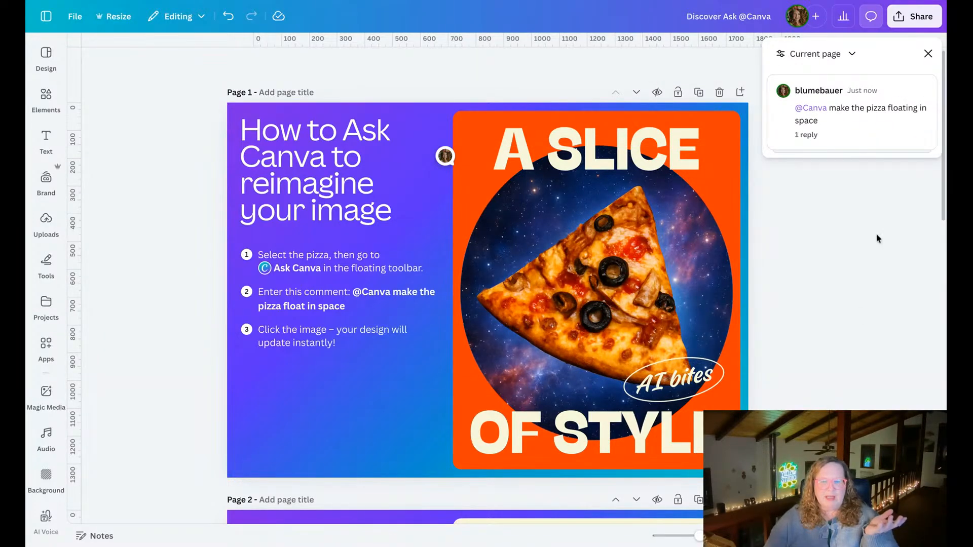
{"action": "left_click", "coordinate": [928, 54]}
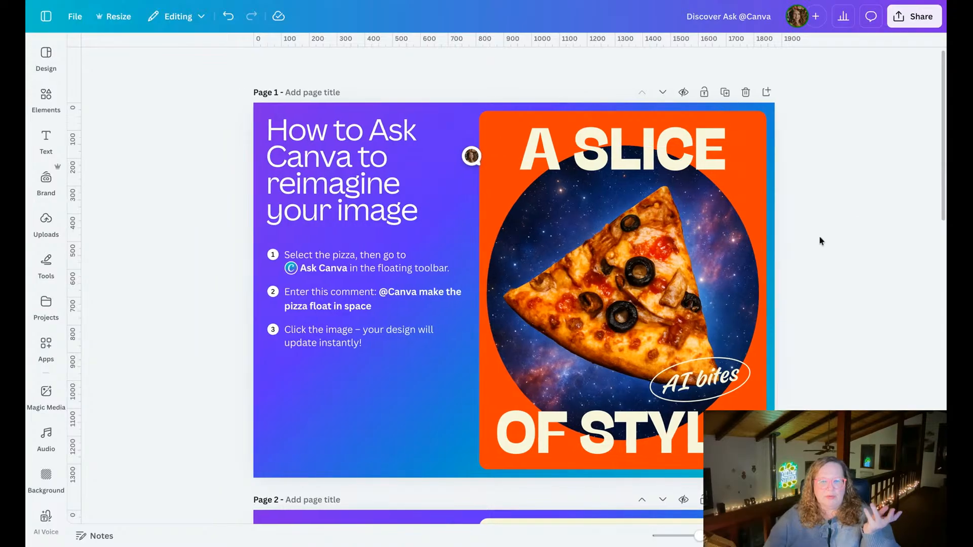
Duplicate page 1 and ask Canva to "change the pizza to a unicorn flying in space" for the copy's round image.
{"action": "left_click", "coordinate": [724, 93]}
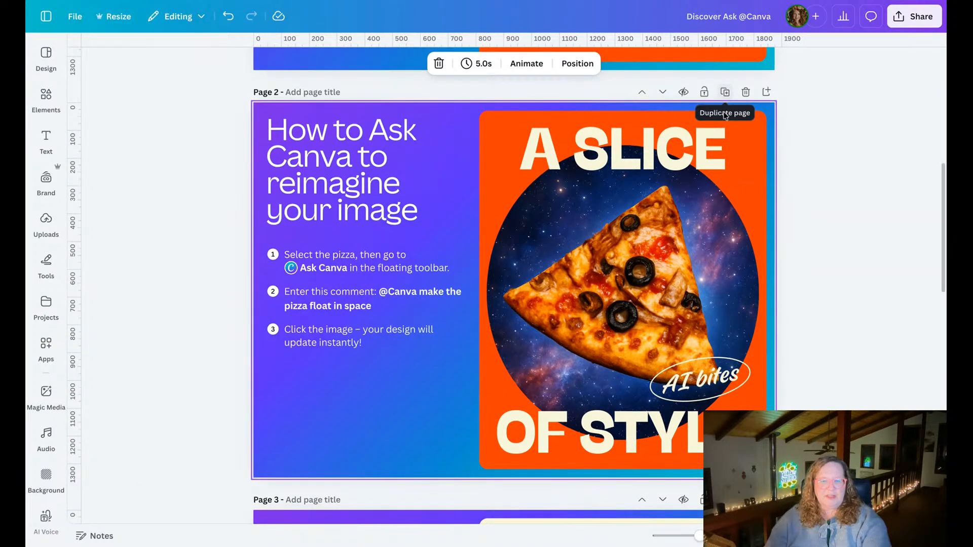
{"action": "left_click", "coordinate": [659, 220]}
{"action": "left_click", "coordinate": [585, 123]}
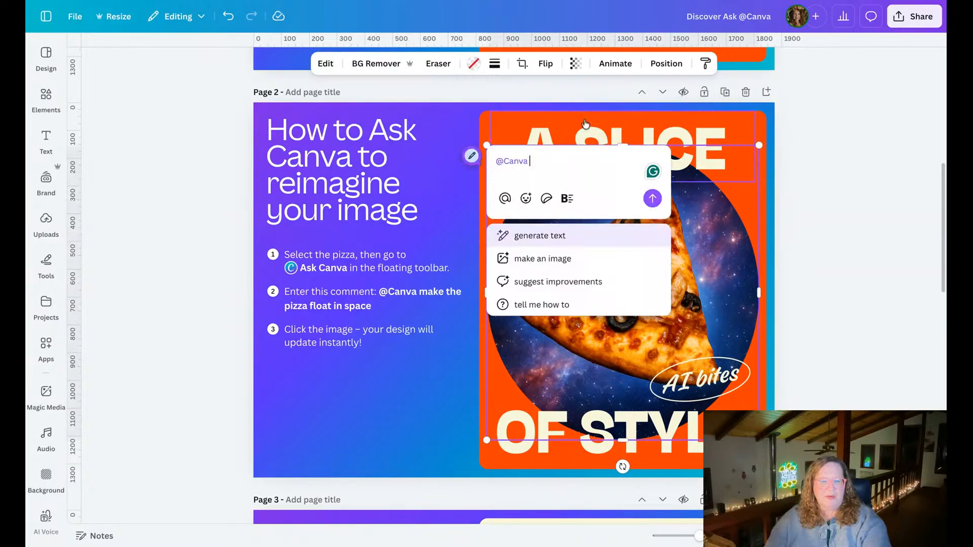
{"action": "type", "text": "change the pi"}
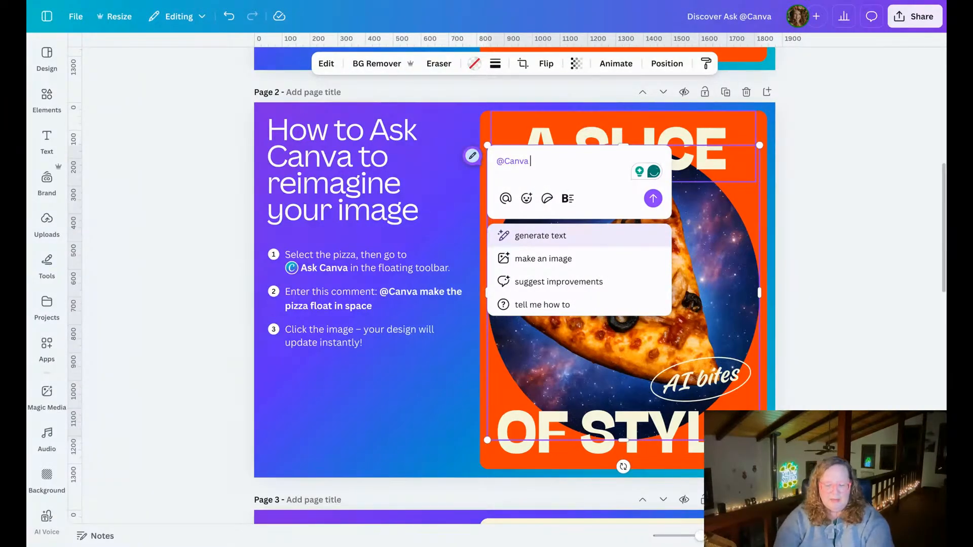
{"action": "type", "text": "zza to a unq"}
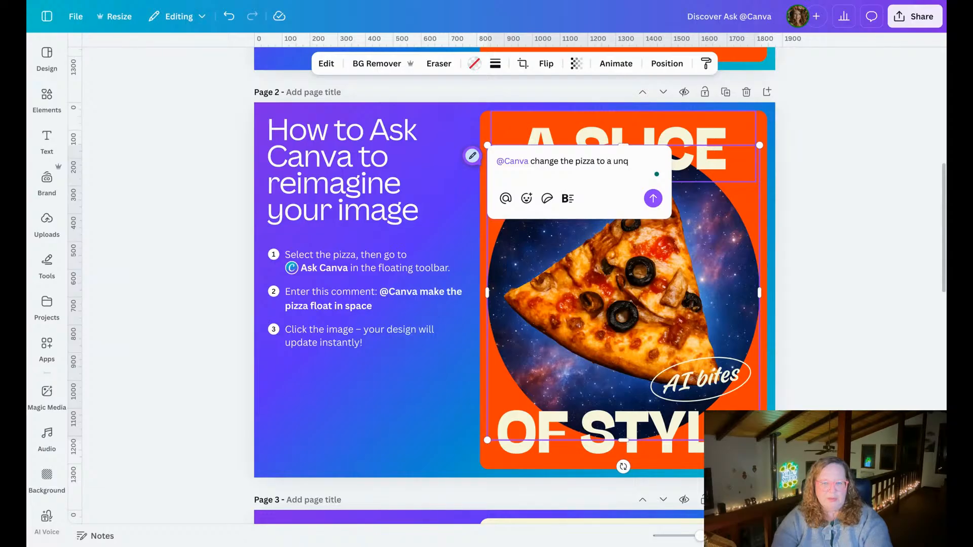
{"action": "key", "text": "BackSpace"}
{"action": "type", "text": "icorn"}
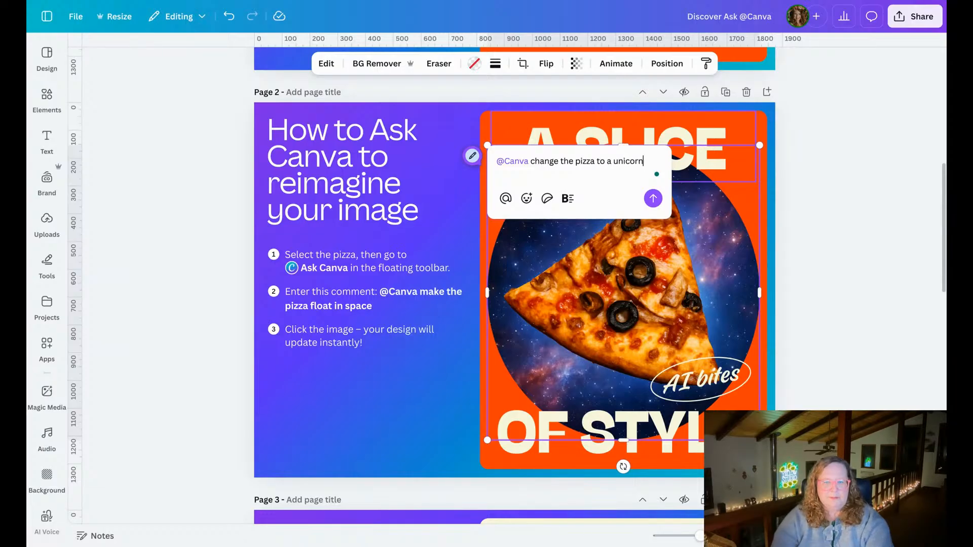
{"action": "type", "text": " flying in "}
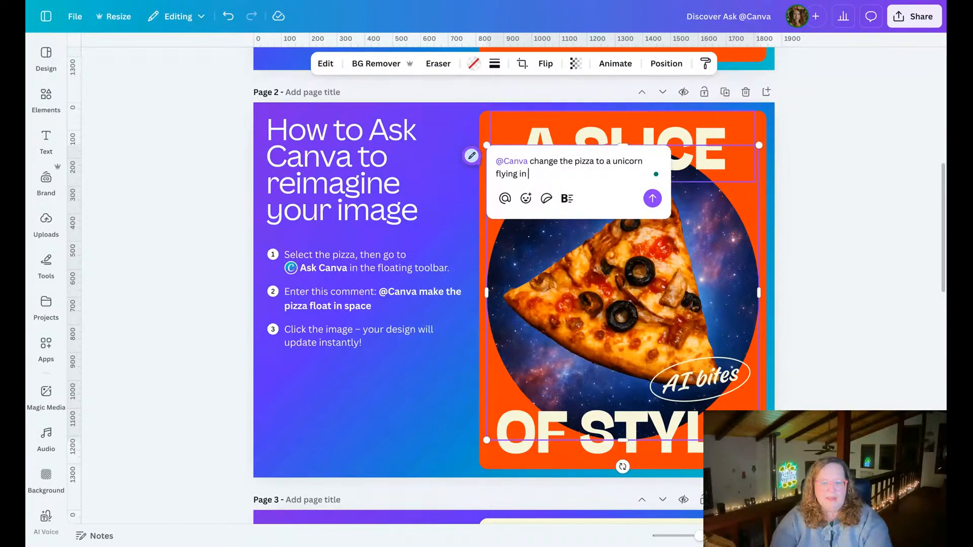
{"action": "type", "text": "space"}
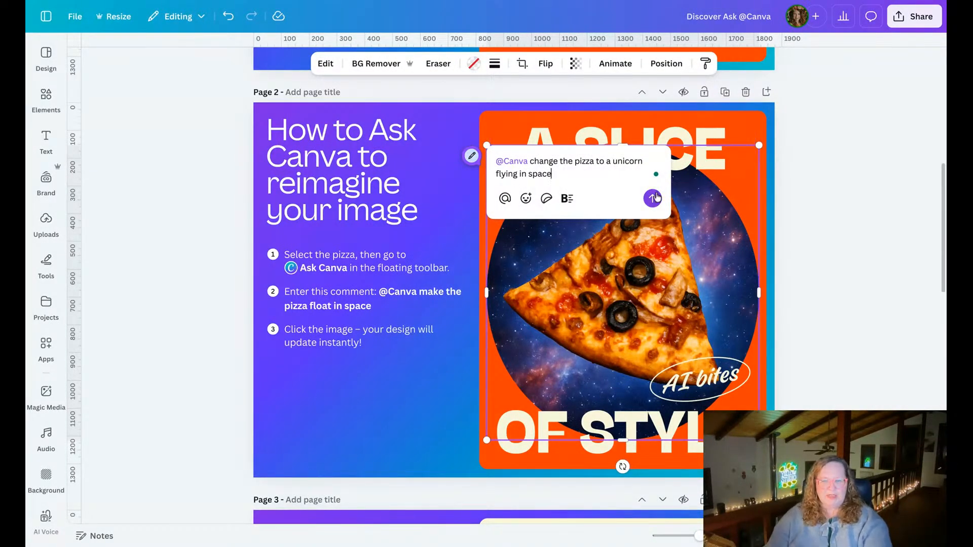
{"action": "left_click", "coordinate": [653, 197]}
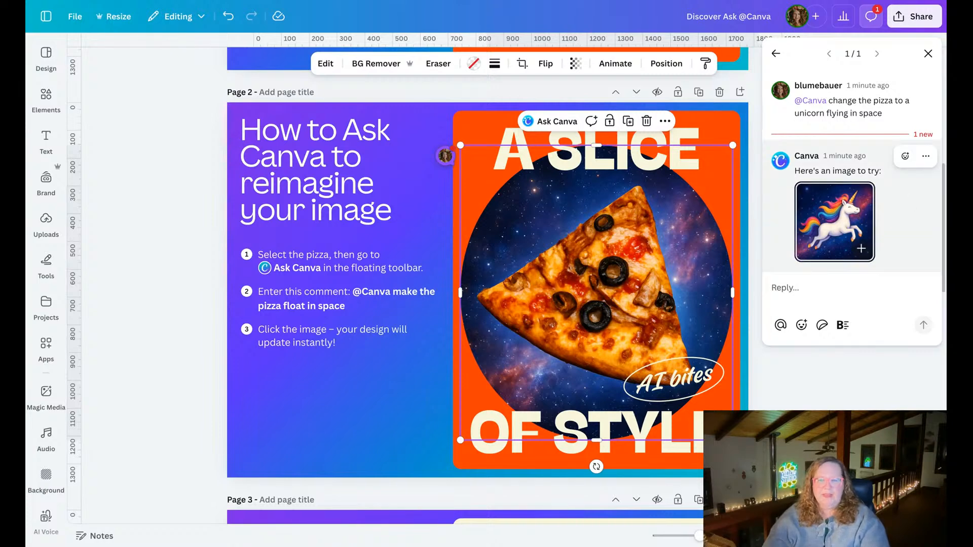
Replace the pizza image on page 2 with Canva's suggested unicorn image, close the comment thread and deselect the image.
{"action": "left_click", "coordinate": [859, 218]}
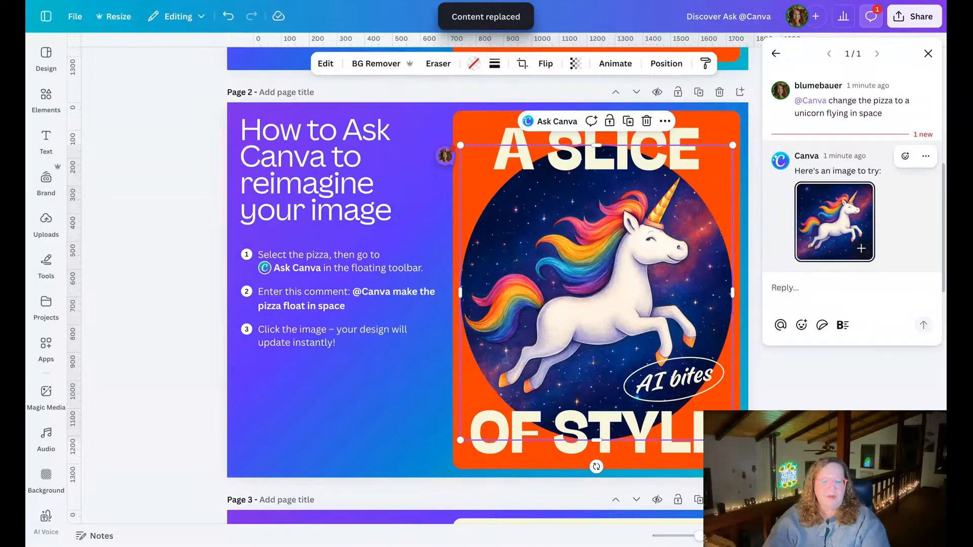
{"action": "left_click", "coordinate": [927, 53]}
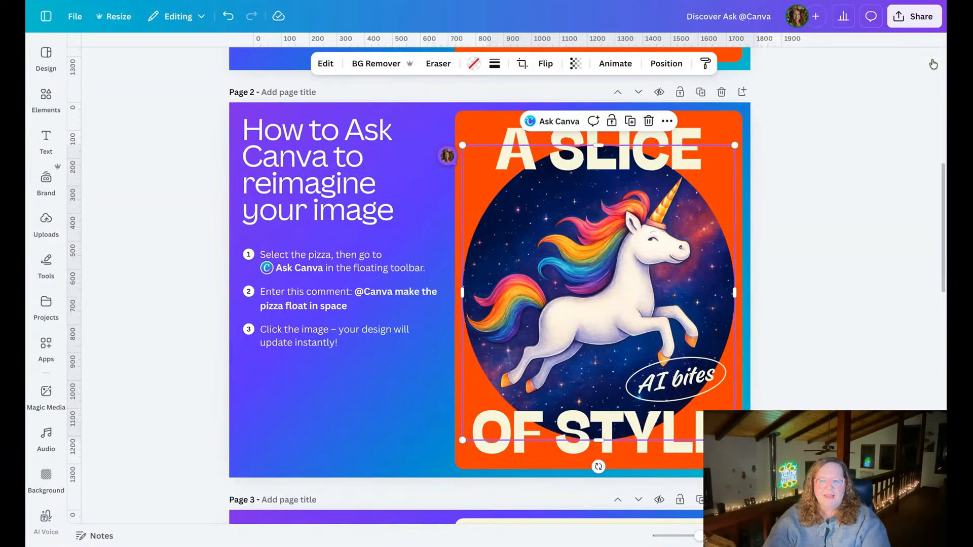
{"action": "left_click", "coordinate": [813, 260]}
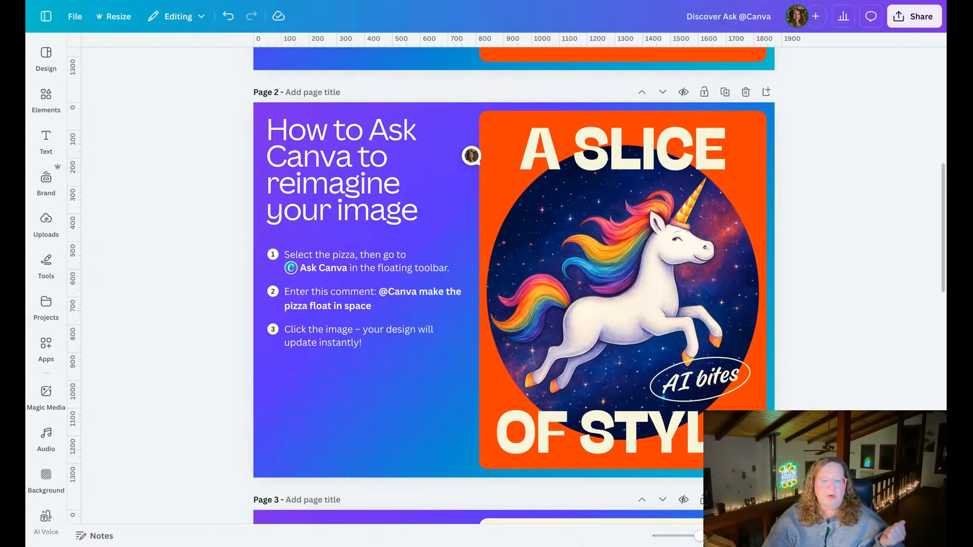
Compare the space pizza image on page 1 with the unicorn image on page 2.
{"action": "scroll", "coordinate": [514, 284], "scroll_direction": "up", "scroll_amount": 5}
{"action": "scroll", "coordinate": [514, 284], "scroll_direction": "up", "scroll_amount": 6}
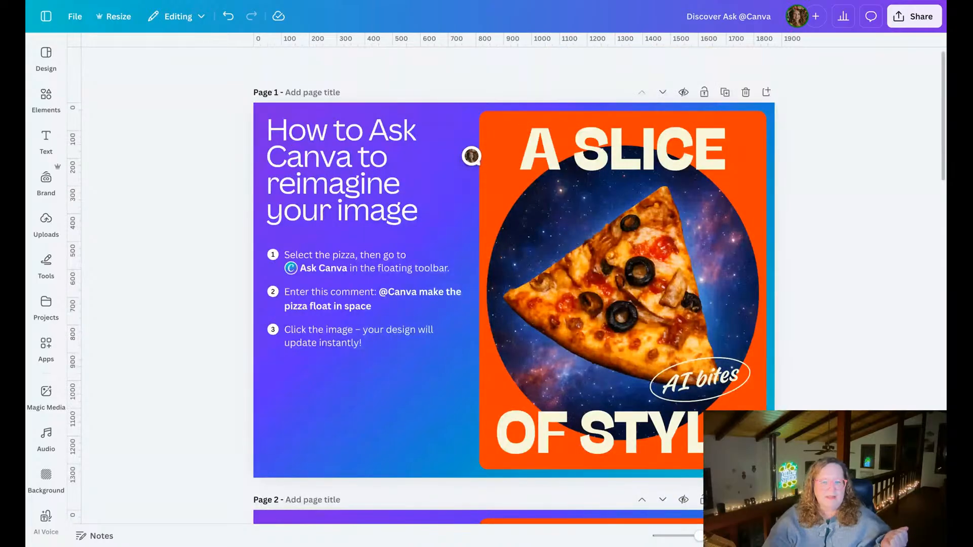
{"action": "scroll", "coordinate": [813, 251], "scroll_direction": "down", "scroll_amount": 2}
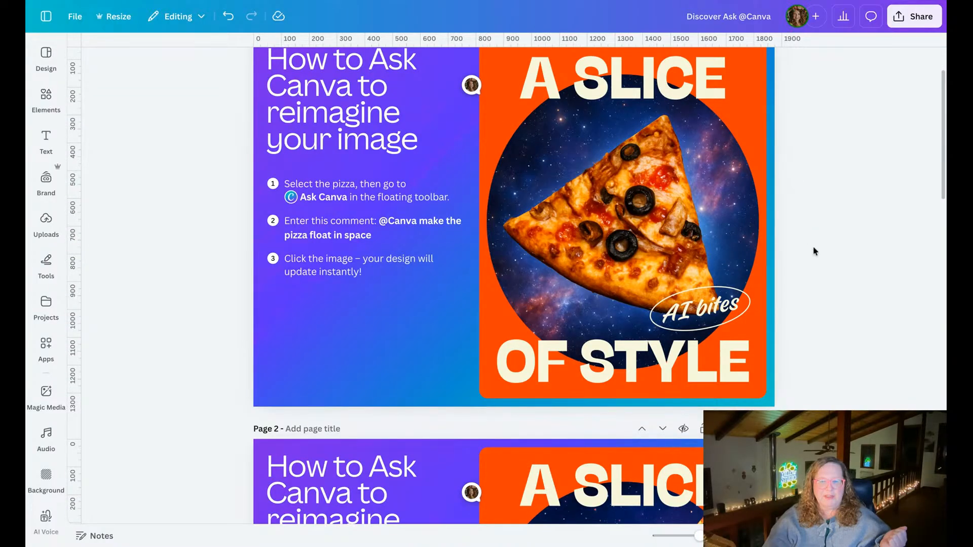
{"action": "scroll", "coordinate": [813, 245], "scroll_direction": "up", "scroll_amount": 2}
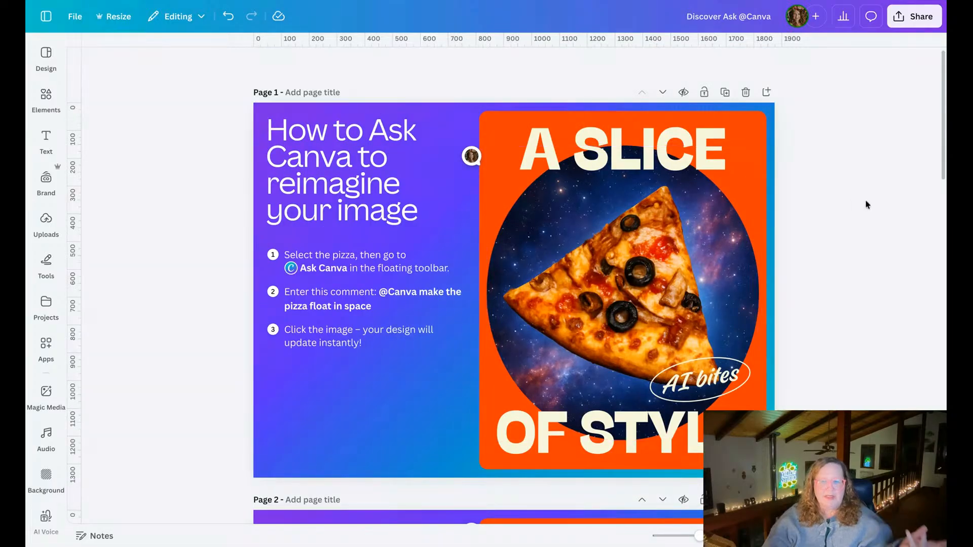
{"action": "scroll", "coordinate": [865, 199], "scroll_direction": "down", "scroll_amount": 10}
{"action": "scroll", "coordinate": [865, 204], "scroll_direction": "down", "scroll_amount": 1}
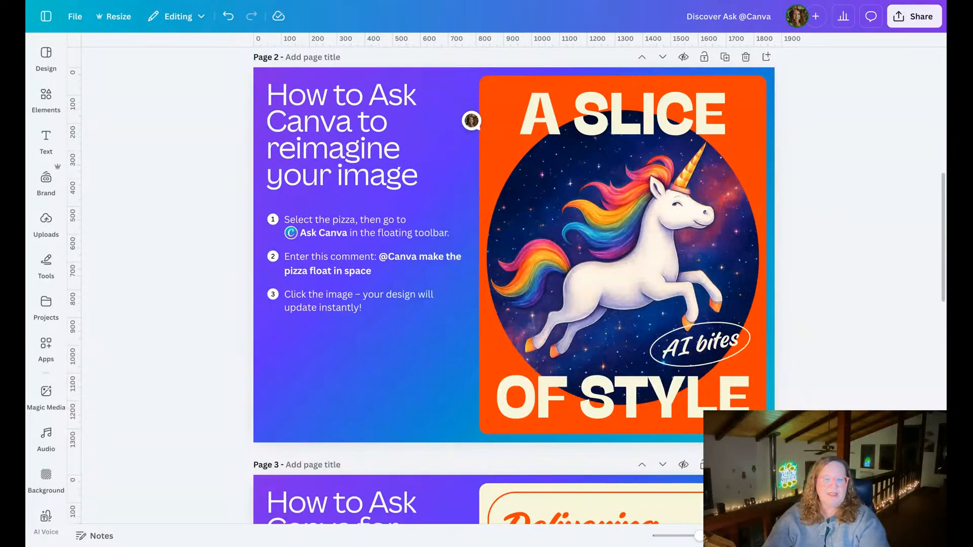
Ask Canva to "rewrite this for Instagram" in a comment on the "Delivering fresh flavors" headline on page 3.
{"action": "scroll", "coordinate": [513, 253], "scroll_direction": "down", "scroll_amount": 1}
{"action": "scroll", "coordinate": [513, 284], "scroll_direction": "down", "scroll_amount": 9}
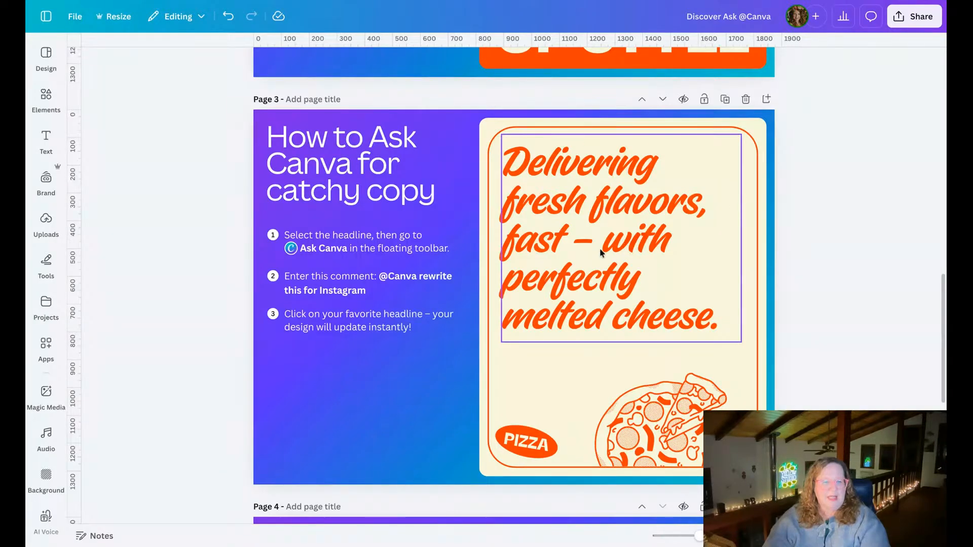
{"action": "left_click", "coordinate": [600, 163]}
{"action": "left_click", "coordinate": [571, 111]}
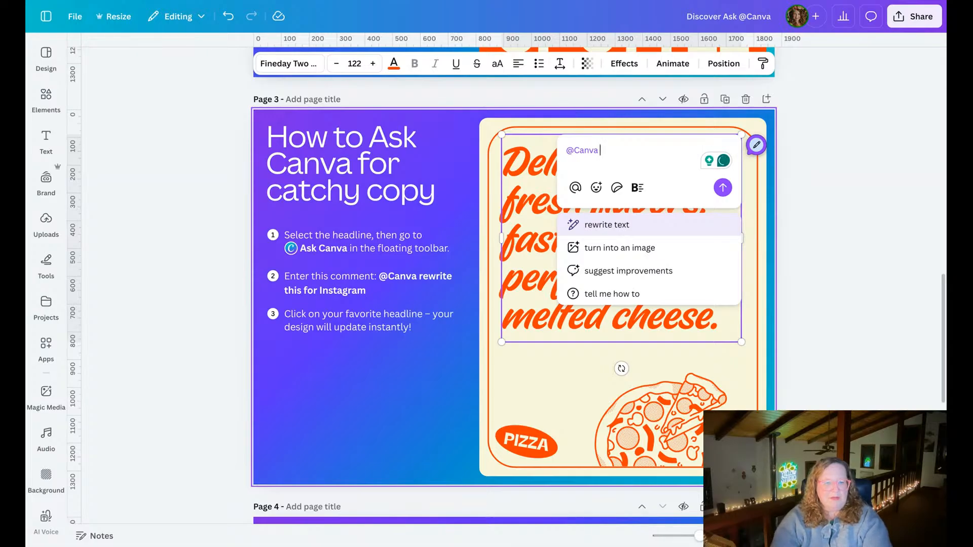
{"action": "type", "text": "rewrite th"}
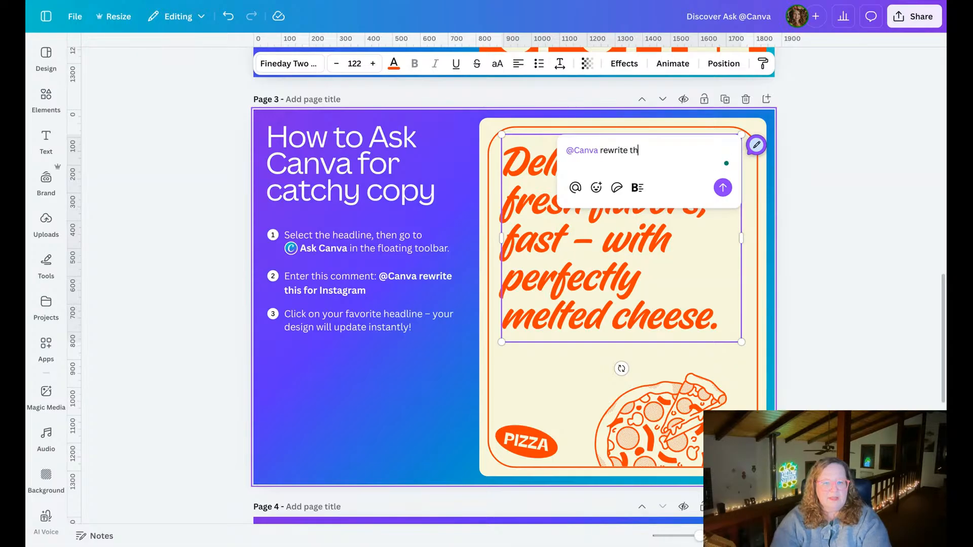
{"action": "type", "text": "is for Instag"}
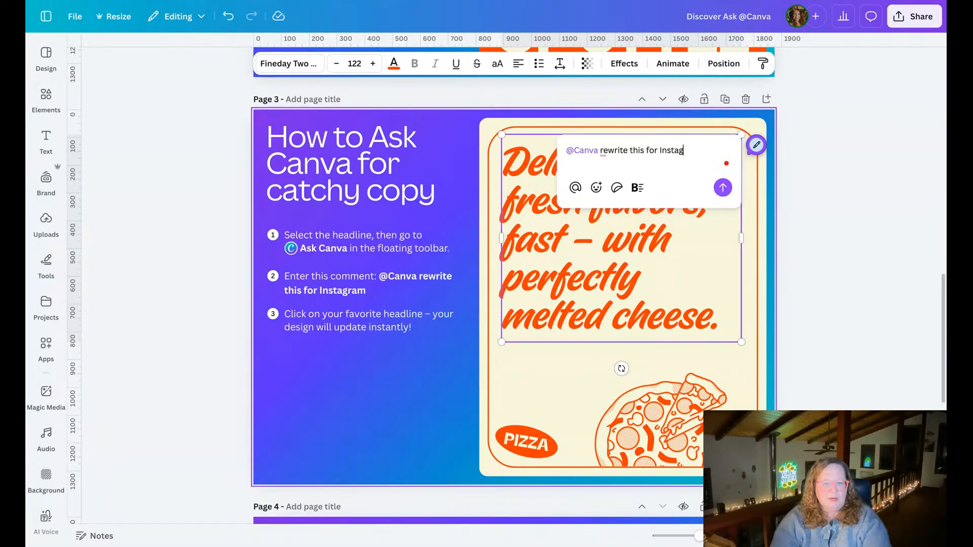
{"action": "type", "text": "ram"}
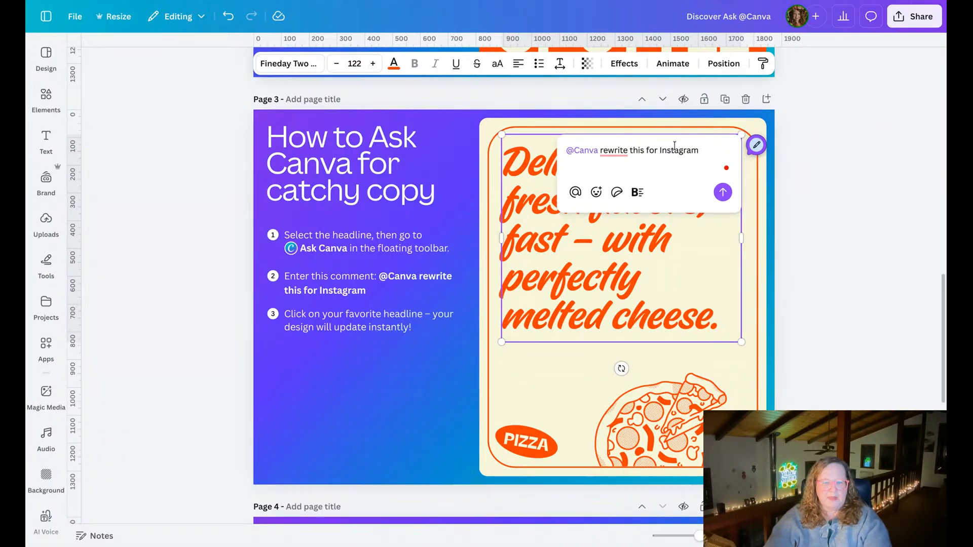
{"action": "left_click", "coordinate": [723, 192]}
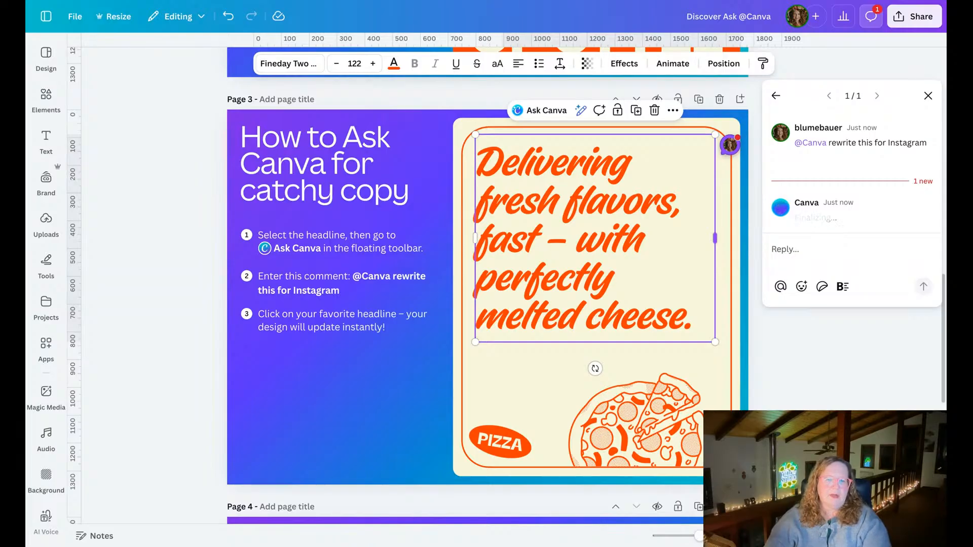
Replace the page 3 headline with Canva's suggestion "Serving up bold flavor and oozy cheese in every bite.".
{"action": "scroll", "coordinate": [488, 296], "scroll_direction": "up", "scroll_amount": 1}
{"action": "scroll", "coordinate": [487, 299], "scroll_direction": "up", "scroll_amount": 6}
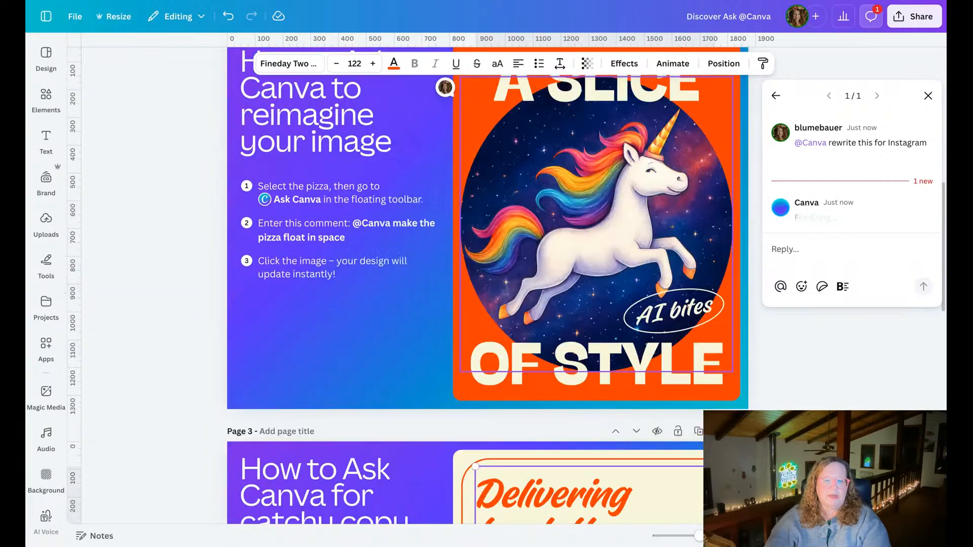
{"action": "scroll", "coordinate": [488, 299], "scroll_direction": "down", "scroll_amount": 7}
{"action": "scroll", "coordinate": [488, 299], "scroll_direction": "down", "scroll_amount": 1}
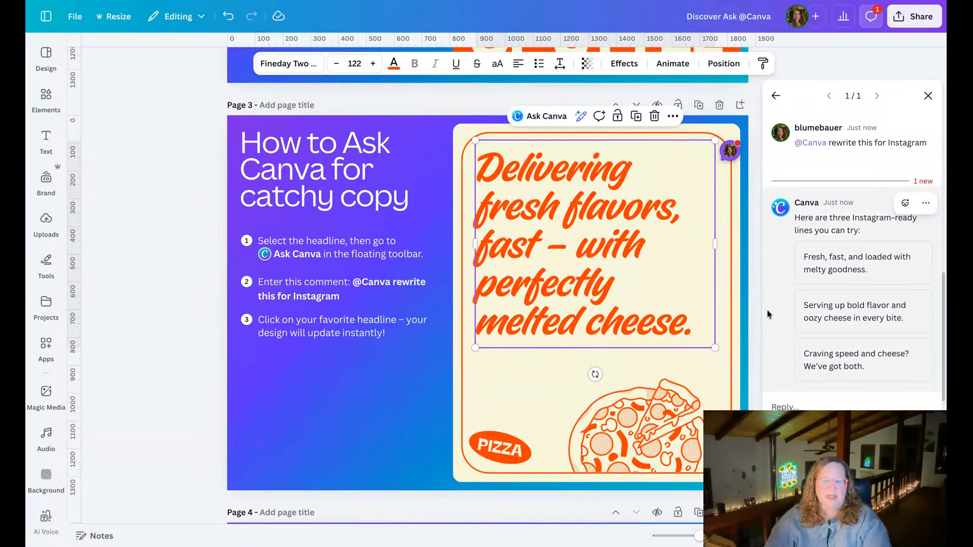
{"action": "mouse_move", "coordinate": [858, 306]}
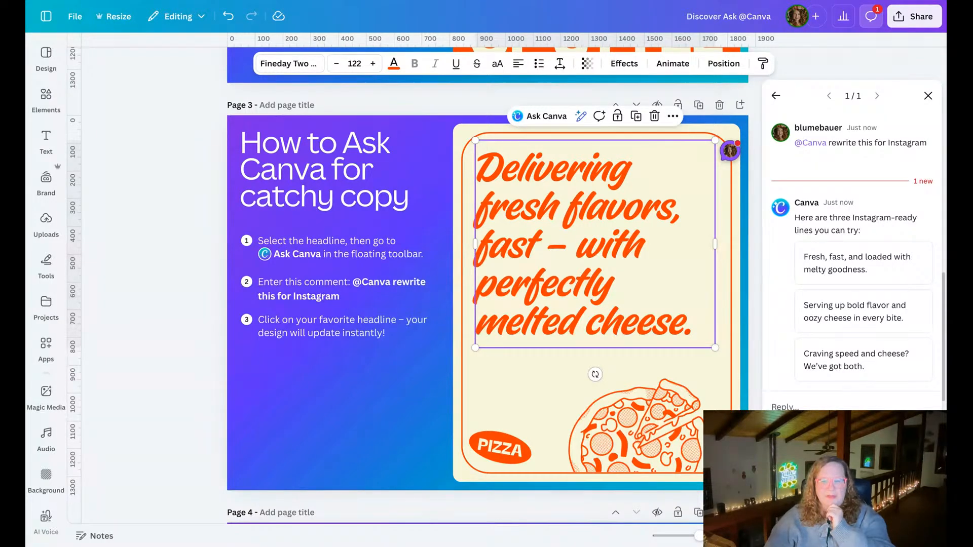
{"action": "left_click", "coordinate": [870, 315]}
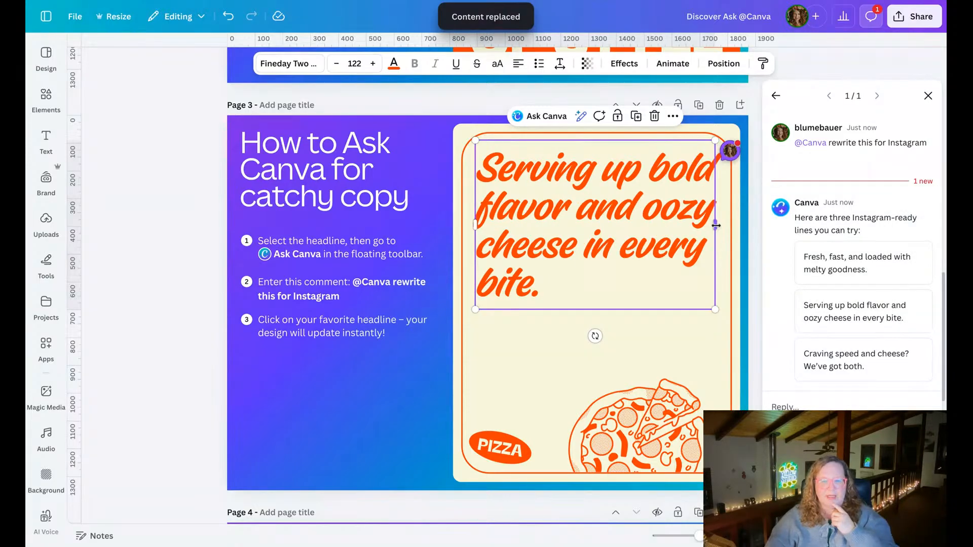
Narrow the page 3 headline's text box so the text wraps onto five lines, and close the comment thread.
{"action": "left_click_drag", "start_coordinate": [715, 224], "coordinate": [655, 228]}
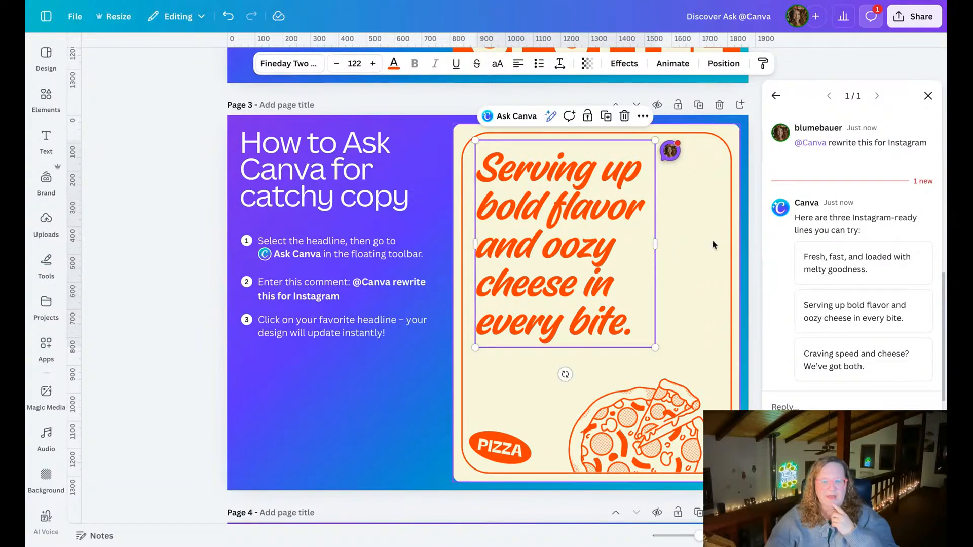
{"action": "mouse_move", "coordinate": [900, 129]}
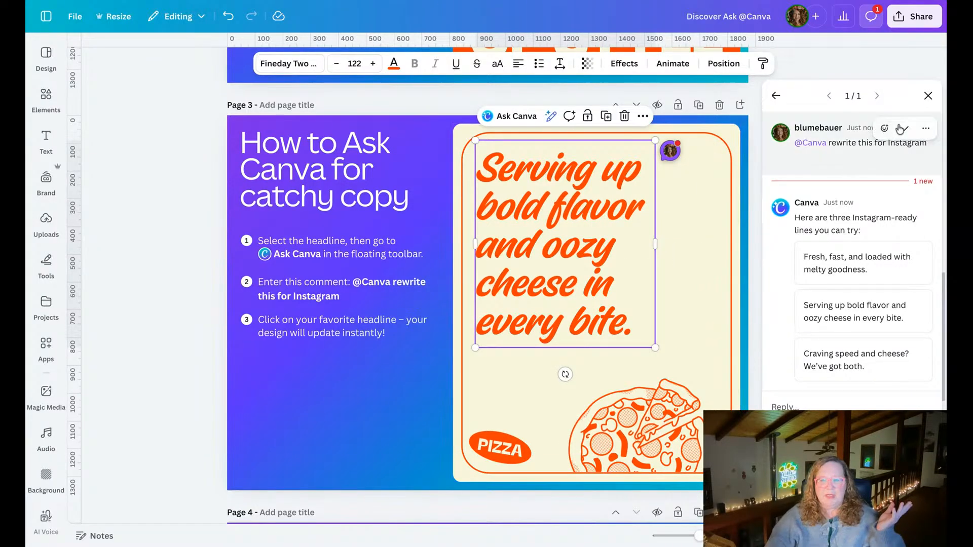
{"action": "left_click", "coordinate": [928, 96]}
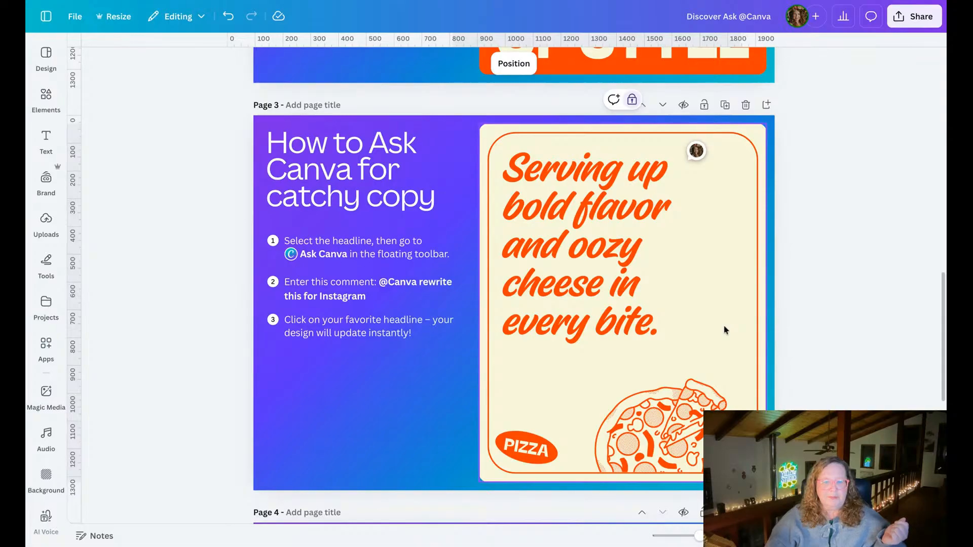
Duplicate page 3 and ask Canva to "Change the copy to advertise my whimsical illustration series of stacked animals and fun objects" for the duplicate's headline.
{"action": "left_click", "coordinate": [619, 248]}
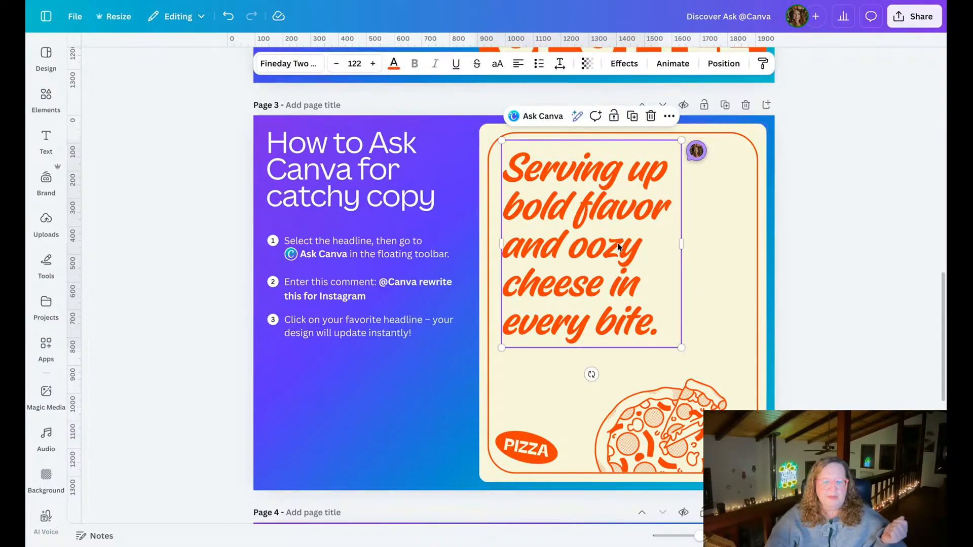
{"action": "left_click", "coordinate": [725, 105]}
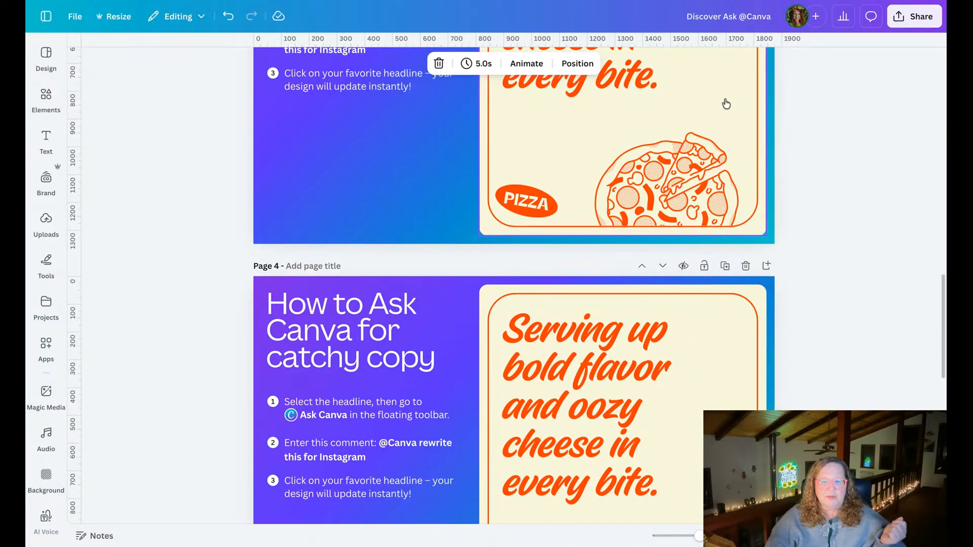
{"action": "left_click", "coordinate": [573, 177]}
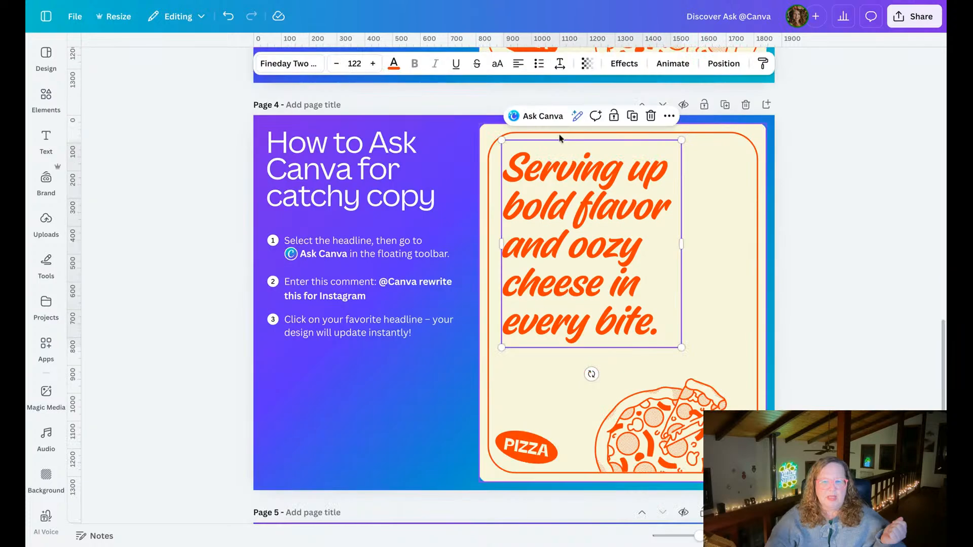
{"action": "left_click", "coordinate": [540, 116]}
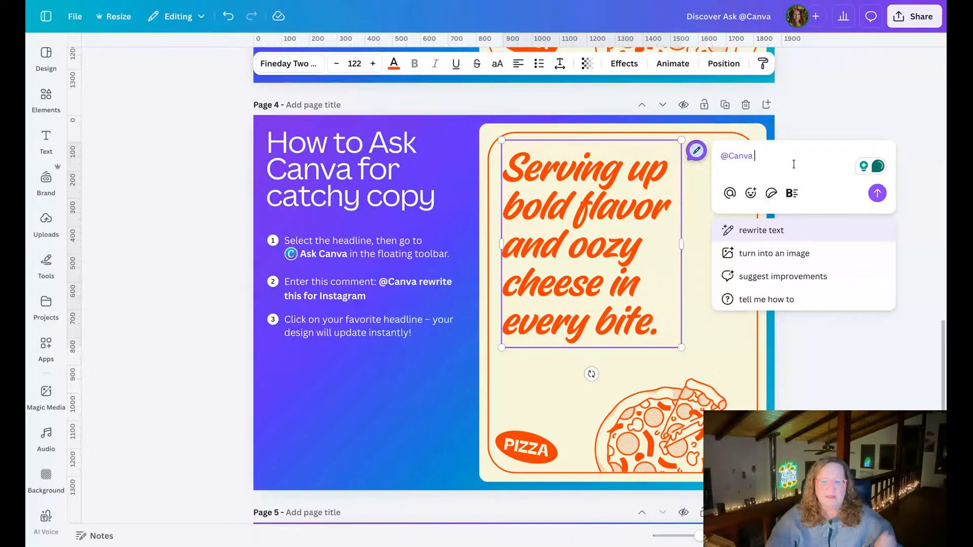
{"action": "type", "text": "Change the "}
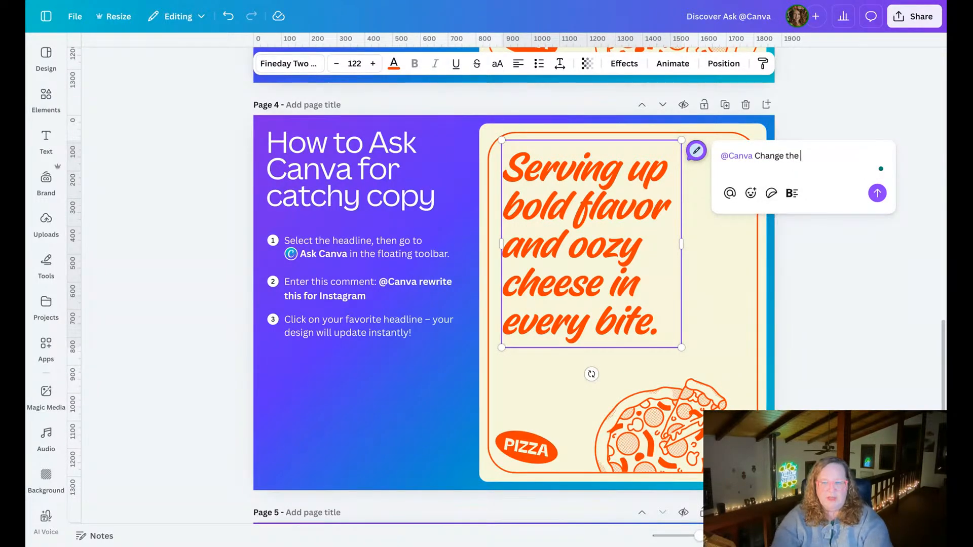
{"action": "type", "text": "copy to a"}
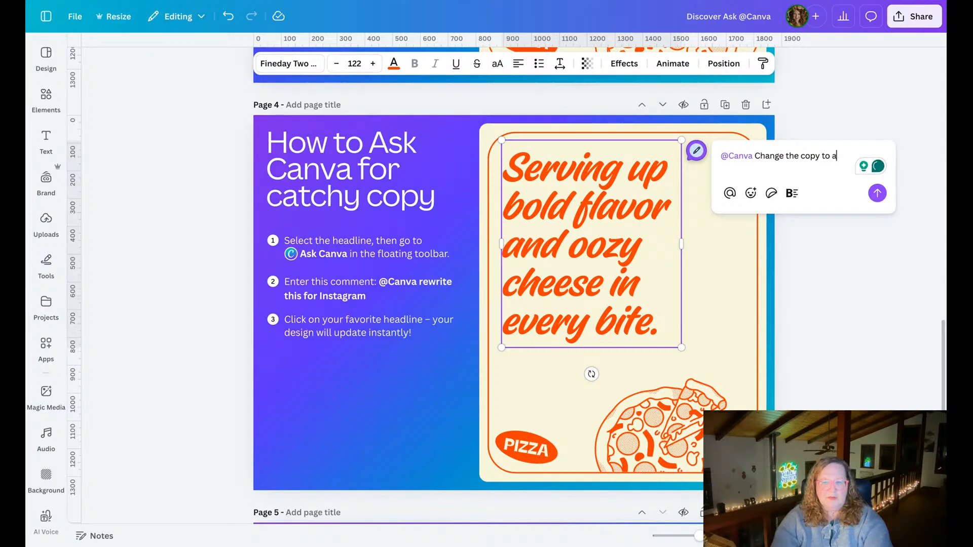
{"action": "type", "text": "dvertise "}
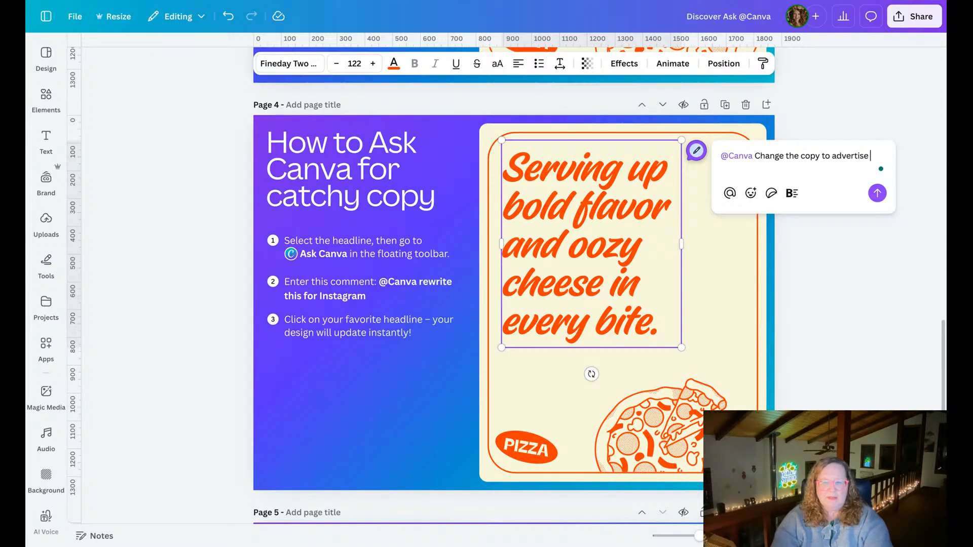
{"action": "type", "text": "my whimsical illust"}
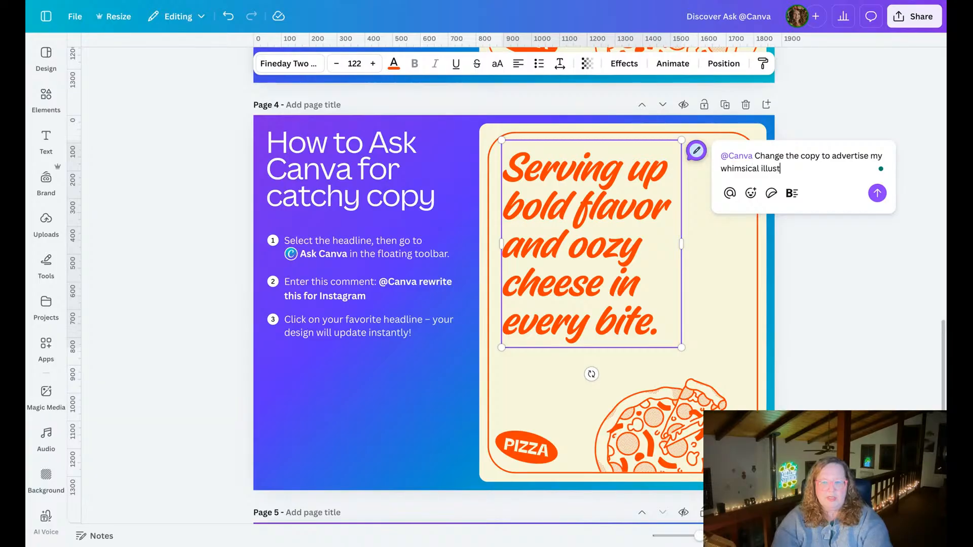
{"action": "type", "text": "ration series "}
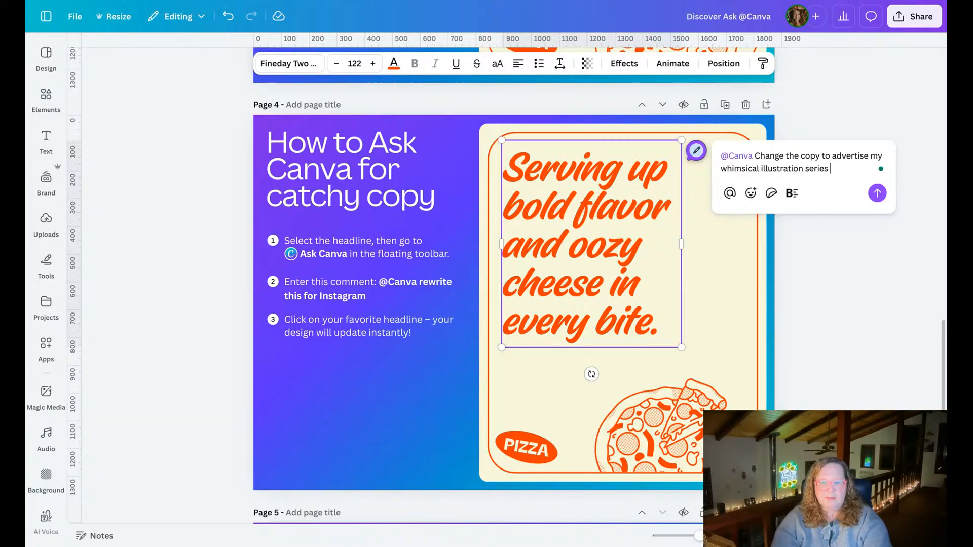
{"action": "type", "text": "of stacked"}
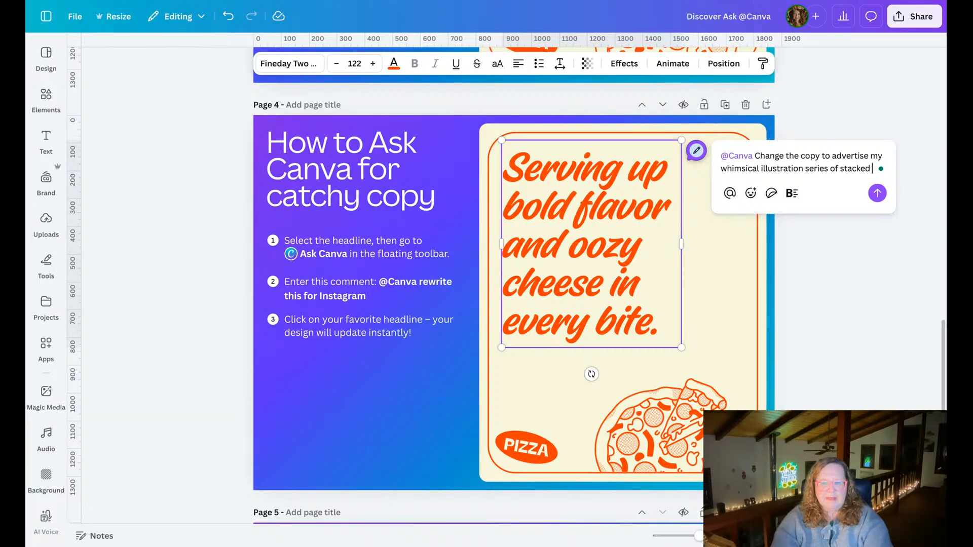
{"action": "type", "text": " animals and"}
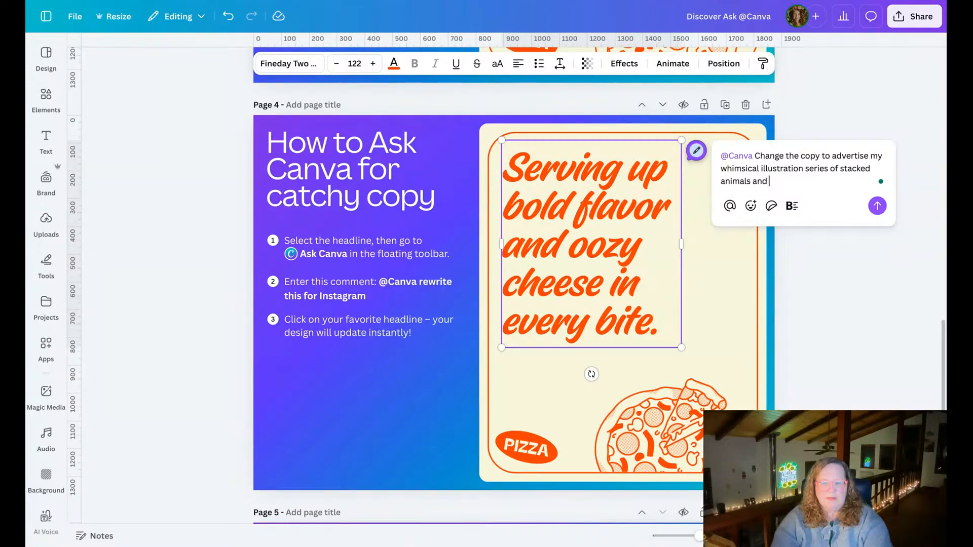
{"action": "type", "text": " fun objects"}
{"action": "left_click", "coordinate": [877, 205]}
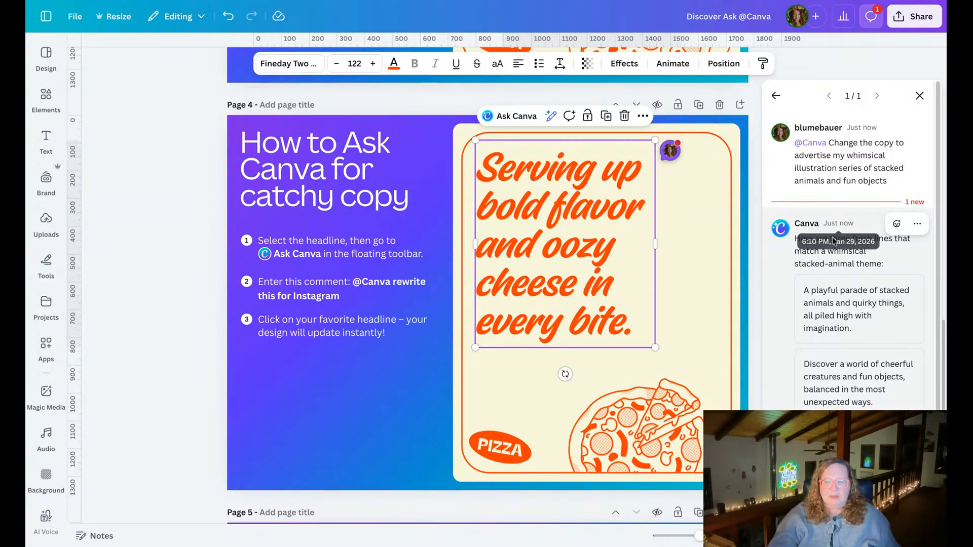
Replace the page 4 headline with Canva's suggestion "A playful parade of stacked animals and quirky things, all piled high with imagination.".
{"action": "scroll", "coordinate": [851, 301], "scroll_direction": "down", "scroll_amount": 1}
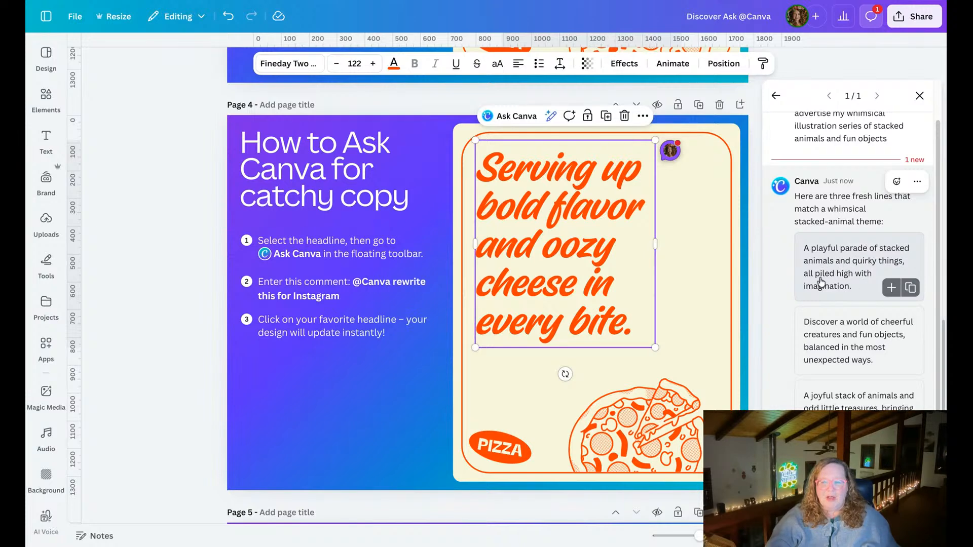
{"action": "left_click", "coordinate": [840, 284]}
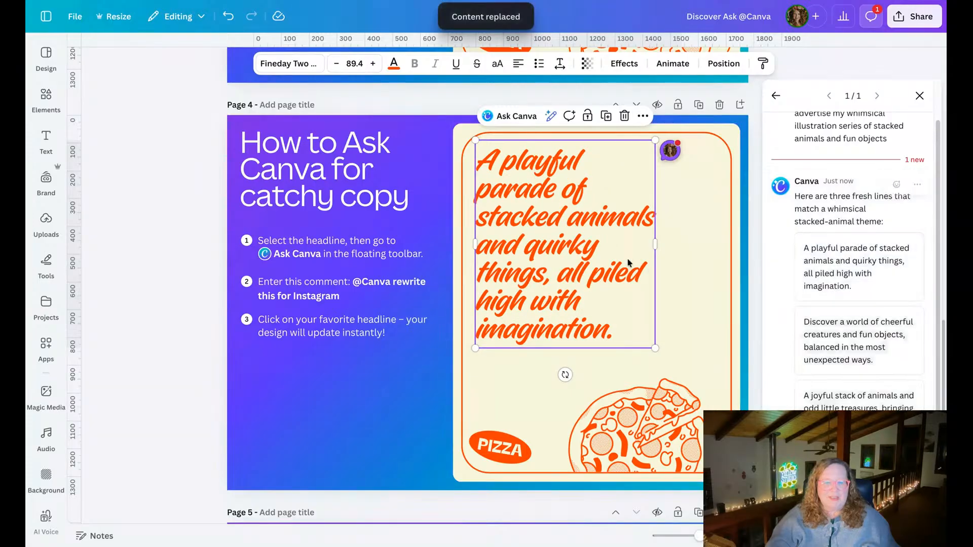
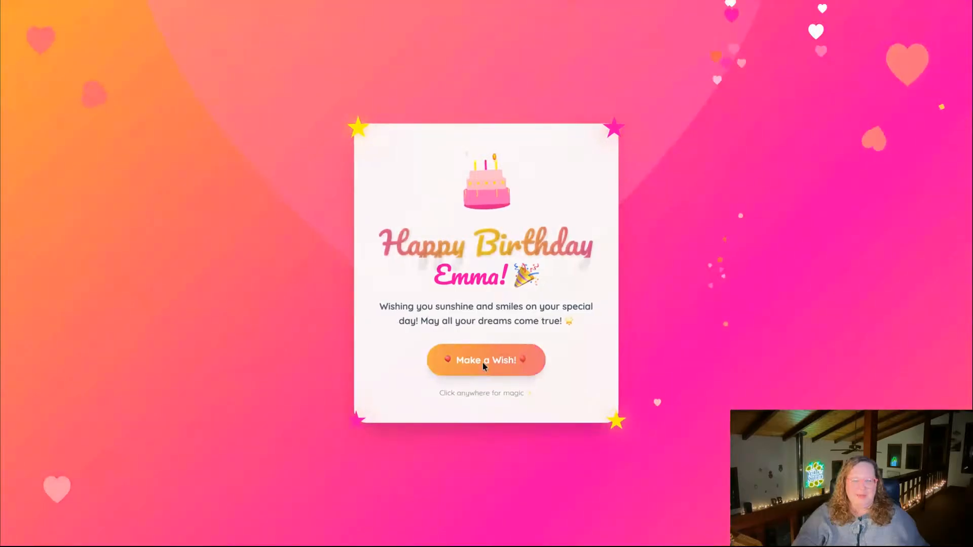
Test the interactive birthday card page by making a wish and triggering confetti bursts all around the card.
{"action": "left_click", "coordinate": [482, 362]}
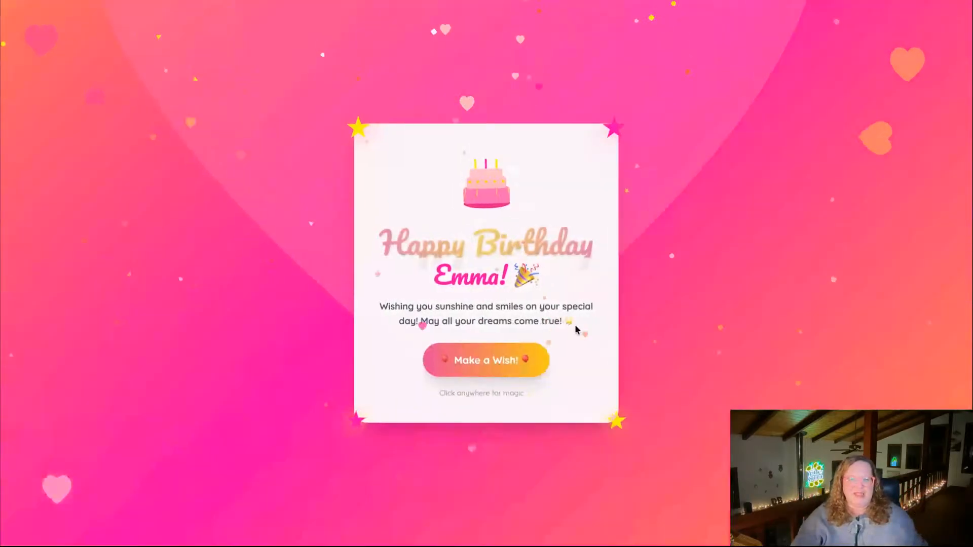
{"action": "left_click", "coordinate": [708, 253]}
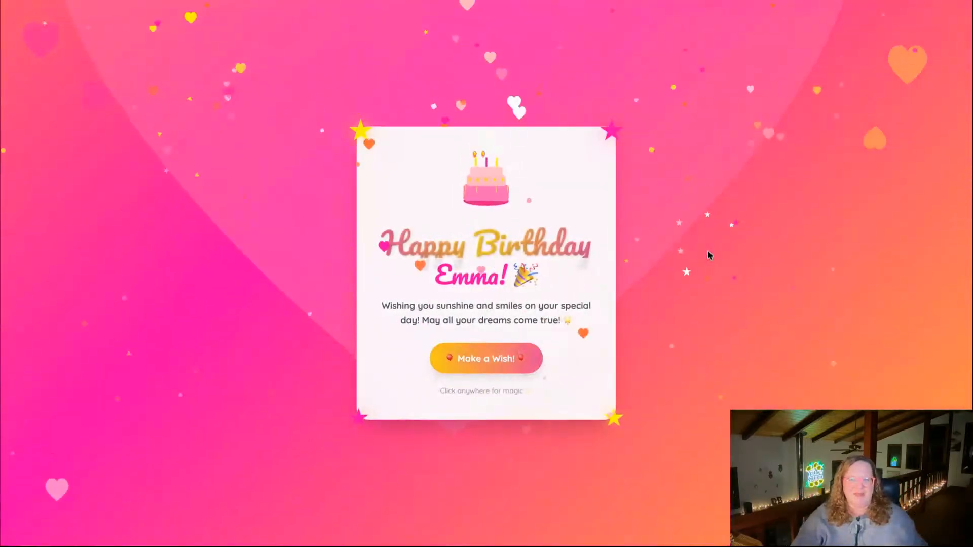
{"action": "left_click", "coordinate": [773, 142]}
{"action": "left_click", "coordinate": [603, 76]}
{"action": "left_click", "coordinate": [466, 71]}
{"action": "left_click", "coordinate": [244, 107]}
{"action": "left_click", "coordinate": [136, 240]}
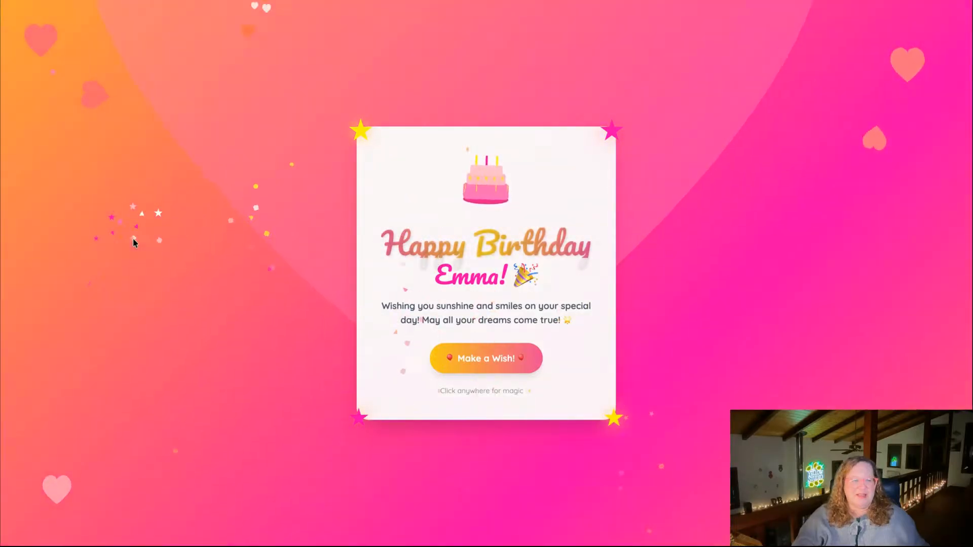
{"action": "left_click", "coordinate": [209, 373]}
{"action": "left_click", "coordinate": [281, 466]}
{"action": "left_click", "coordinate": [507, 488]}
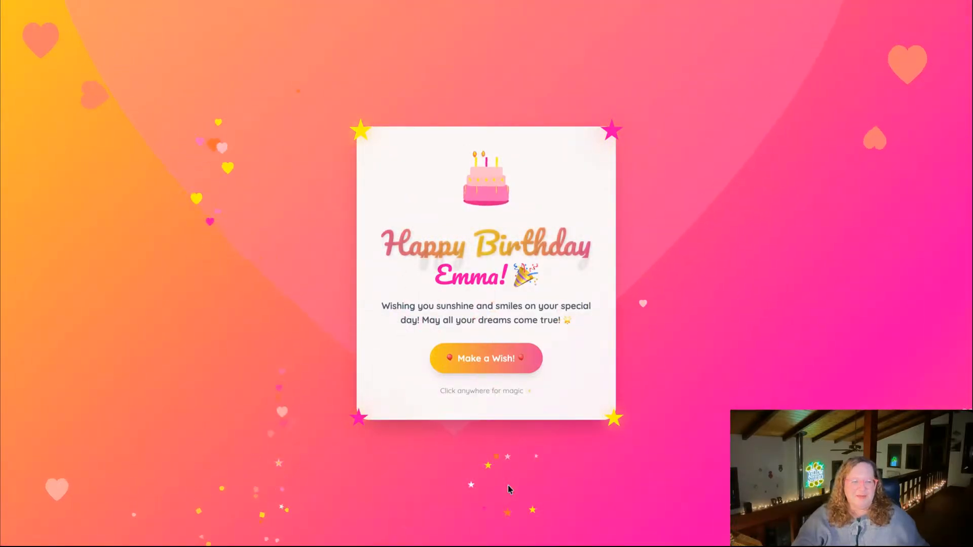
{"action": "left_click", "coordinate": [741, 466]}
{"action": "left_click", "coordinate": [834, 162]}
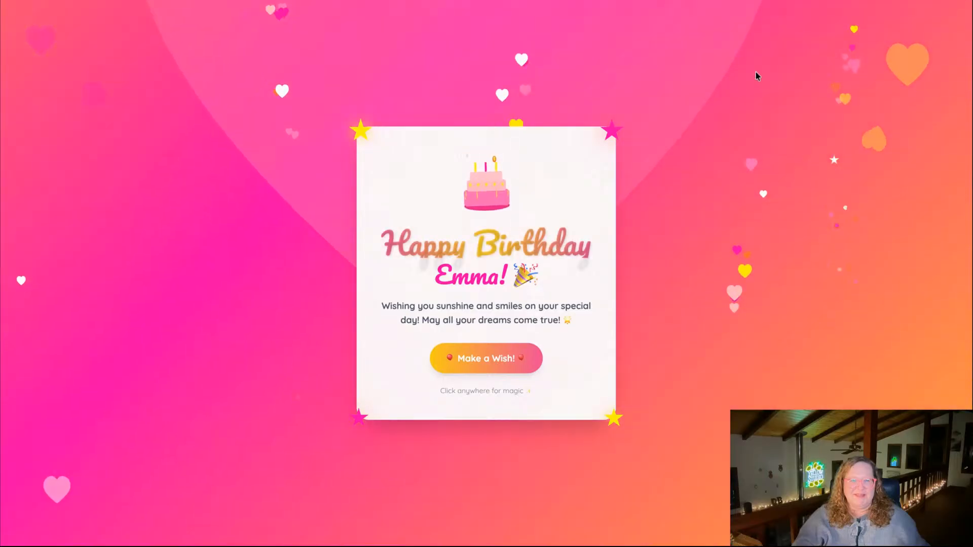
{"action": "left_click", "coordinate": [756, 74]}
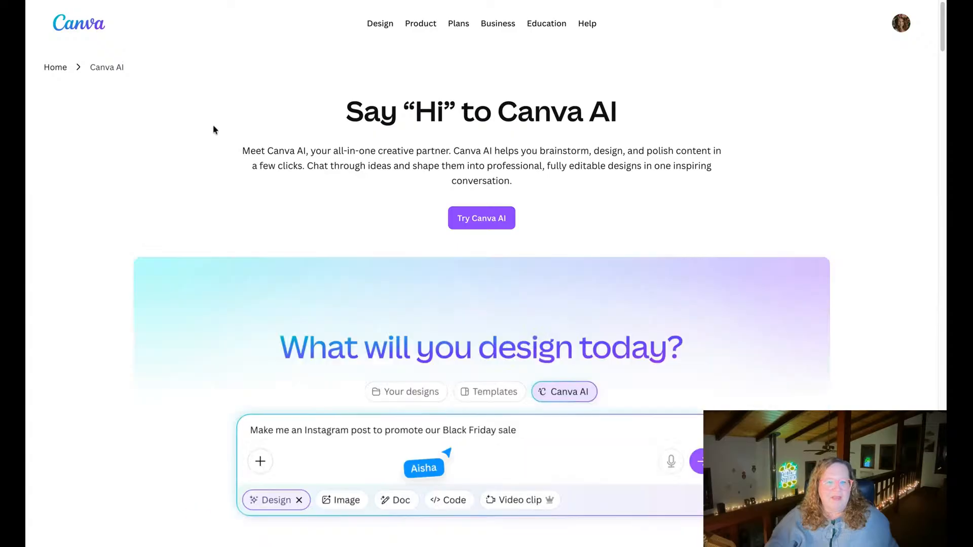
Read through the Canva AI product page, from the introduction to the section on content at the speed of conversation.
{"action": "scroll", "coordinate": [212, 124], "scroll_direction": "down", "scroll_amount": 2}
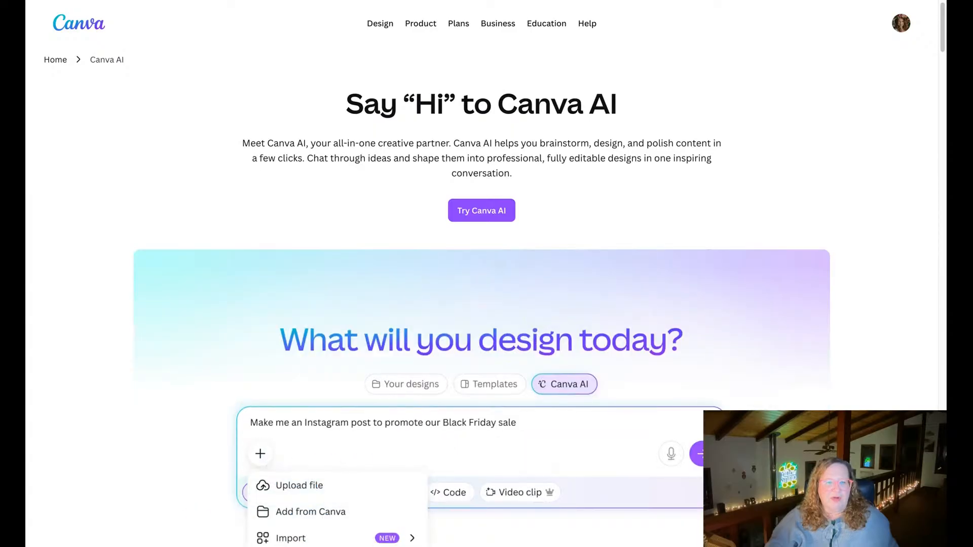
{"action": "scroll", "coordinate": [481, 274], "scroll_direction": "down", "scroll_amount": 2}
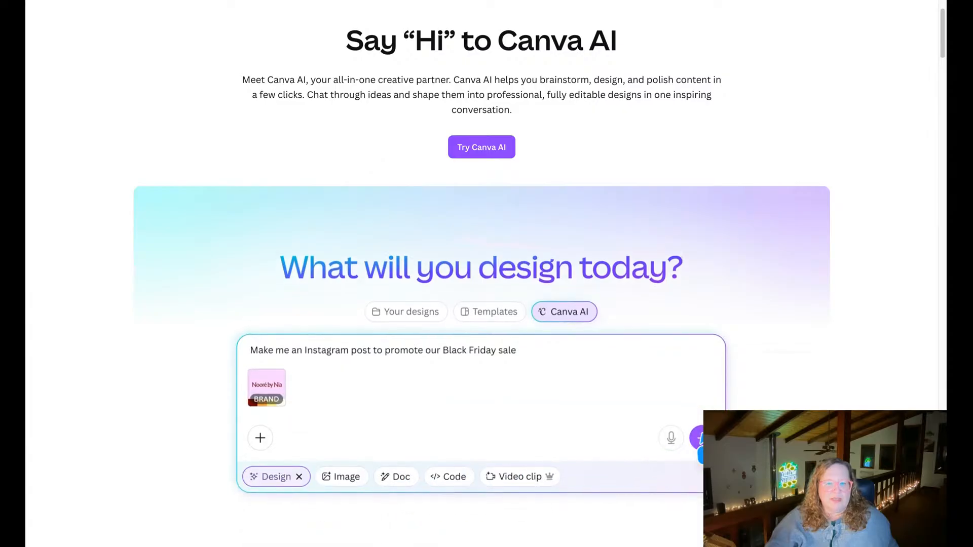
{"action": "scroll", "coordinate": [482, 304], "scroll_direction": "down", "scroll_amount": 3}
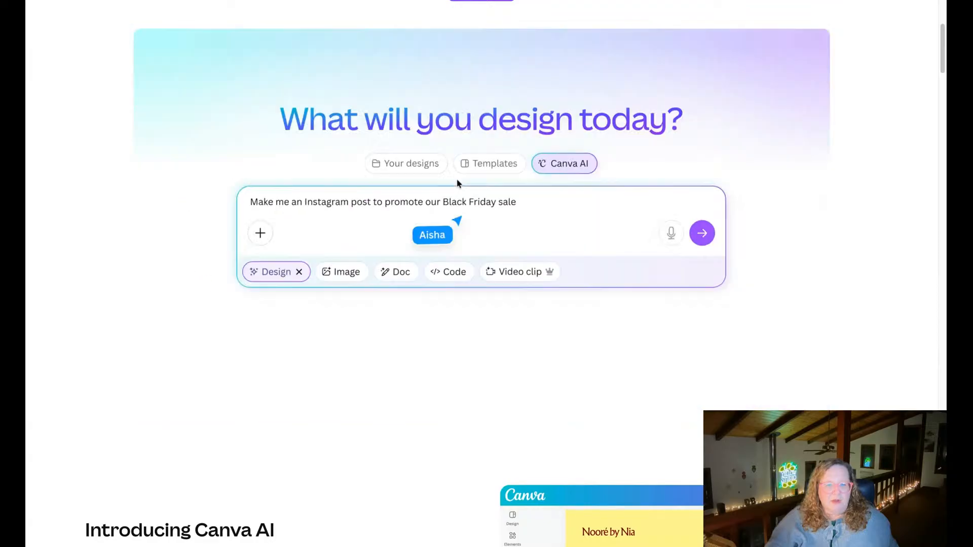
{"action": "scroll", "coordinate": [457, 183], "scroll_direction": "down", "scroll_amount": 6}
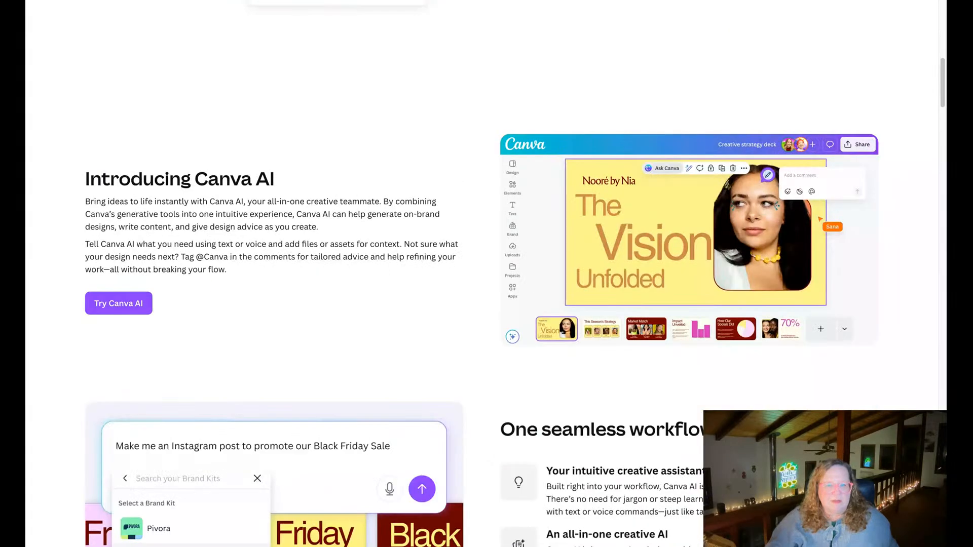
{"action": "scroll", "coordinate": [443, 227], "scroll_direction": "down", "scroll_amount": 5}
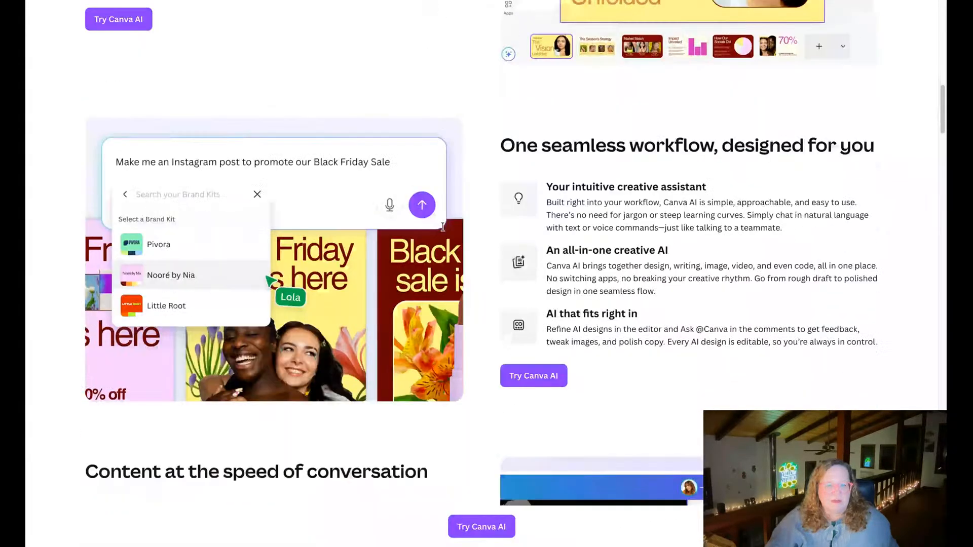
{"action": "scroll", "coordinate": [442, 227], "scroll_direction": "down", "scroll_amount": 5}
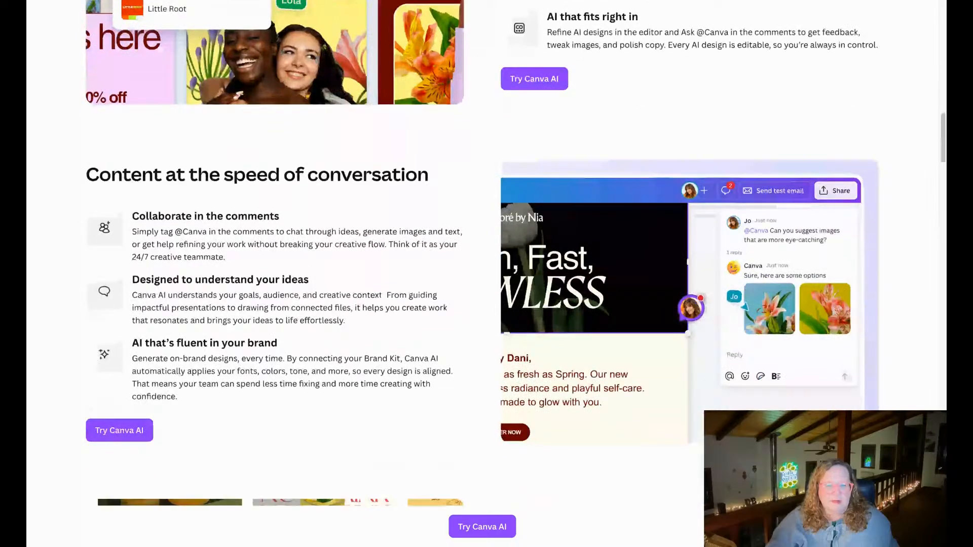
{"action": "scroll", "coordinate": [481, 253], "scroll_direction": "down", "scroll_amount": 2}
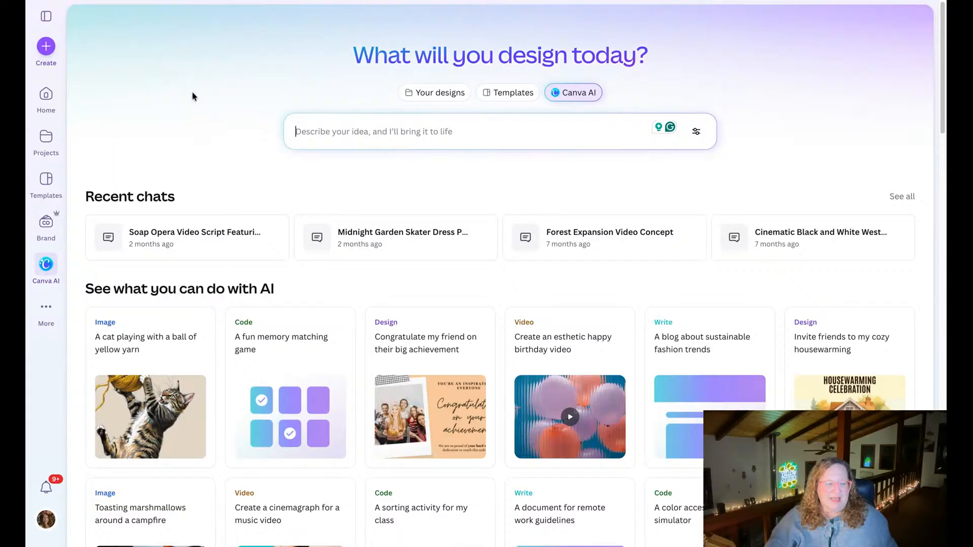
Apply The Yellow Studio Brand Kit to a new Canva AI prompt.
{"action": "left_click", "coordinate": [421, 129]}
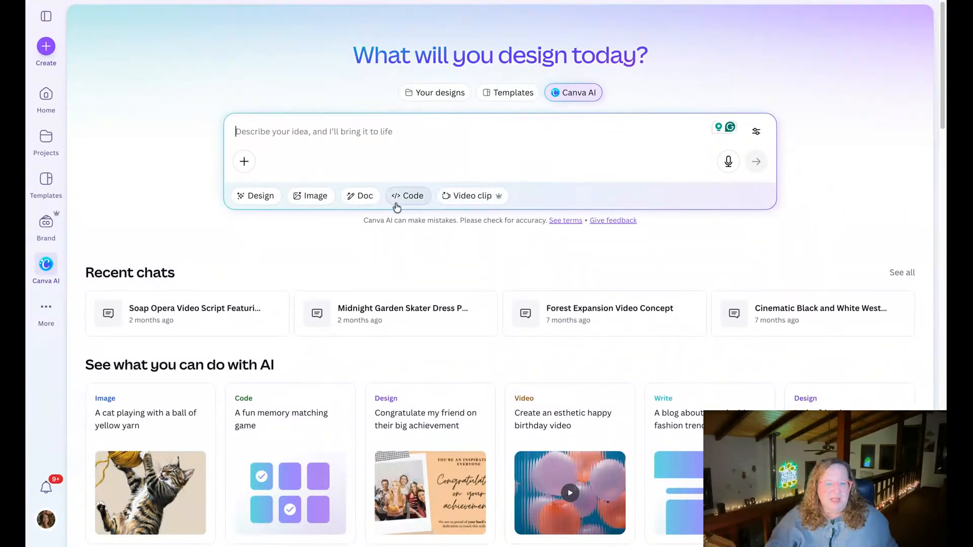
{"action": "left_click", "coordinate": [244, 161]}
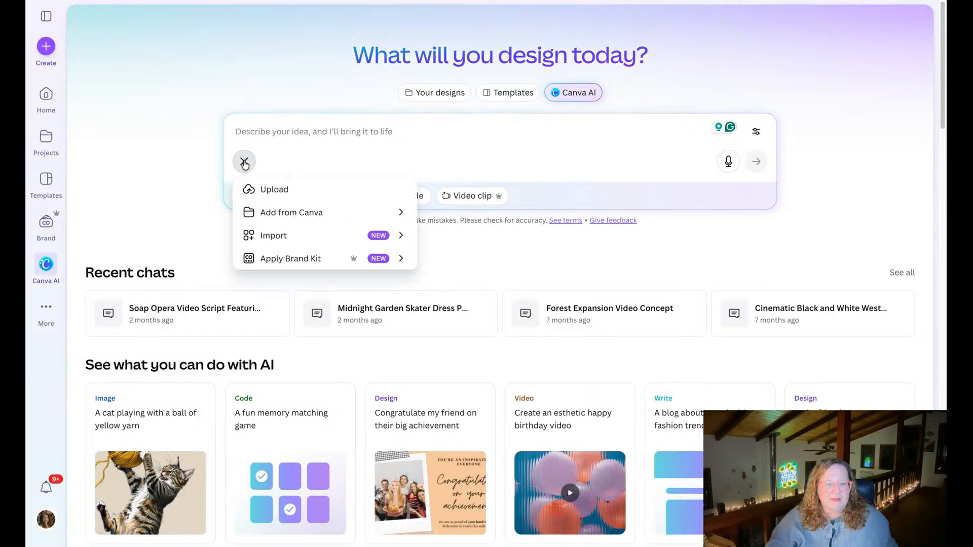
{"action": "left_click", "coordinate": [291, 257]}
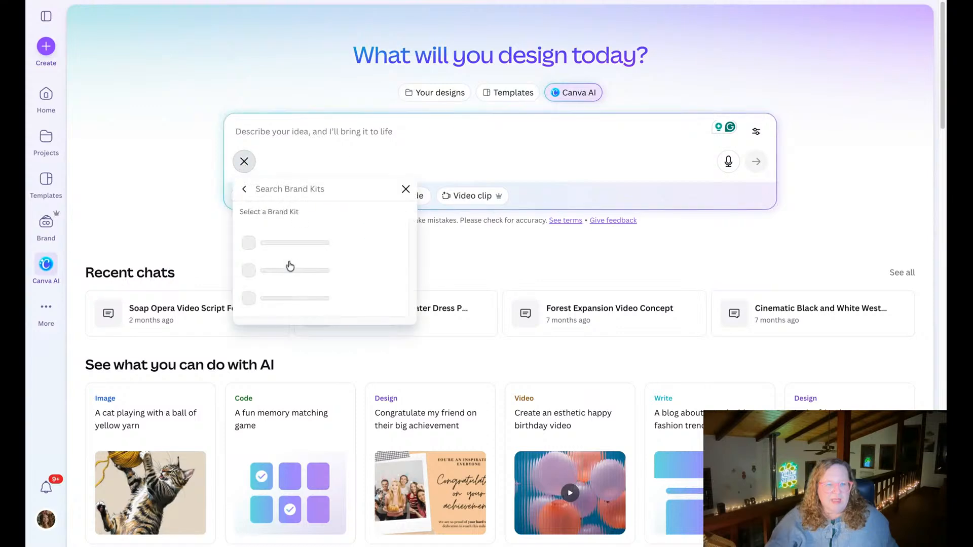
{"action": "left_click", "coordinate": [304, 244]}
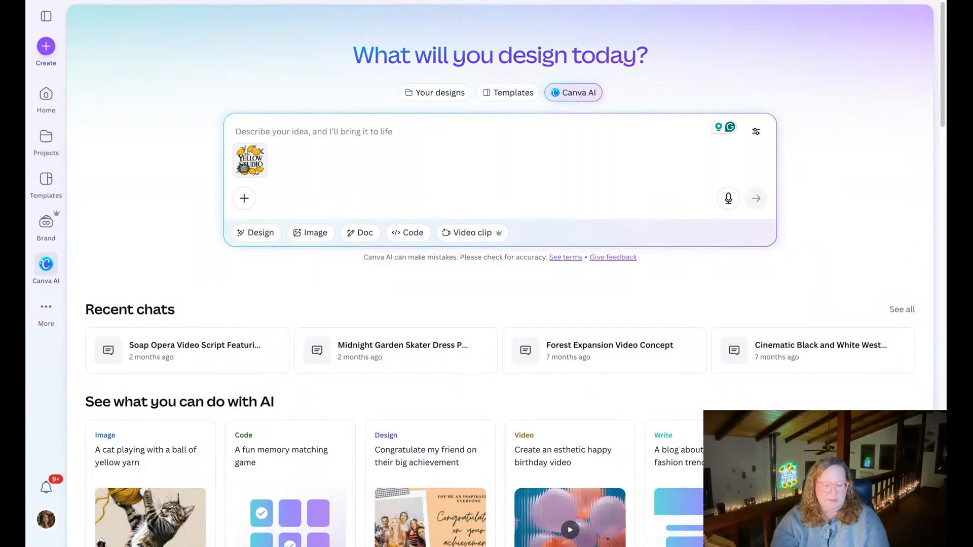
Ask Canva AI to "create a collection of graphics for Instagram to promote my YouTube Live daily at 6pm PST".
{"action": "type", "text": "create a collection of graphics for Instagram to promote my YouTube Live daily at"}
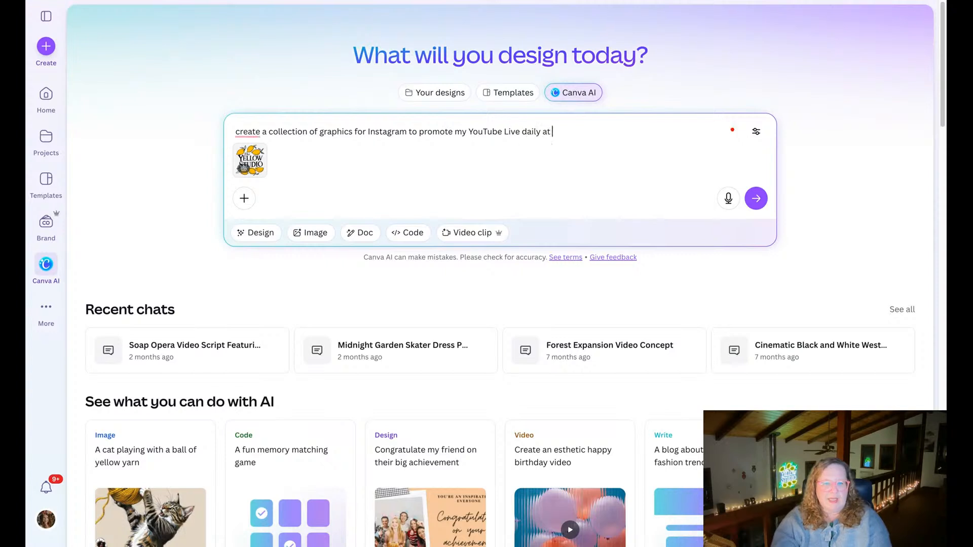
{"action": "type", "text": "6pm"}
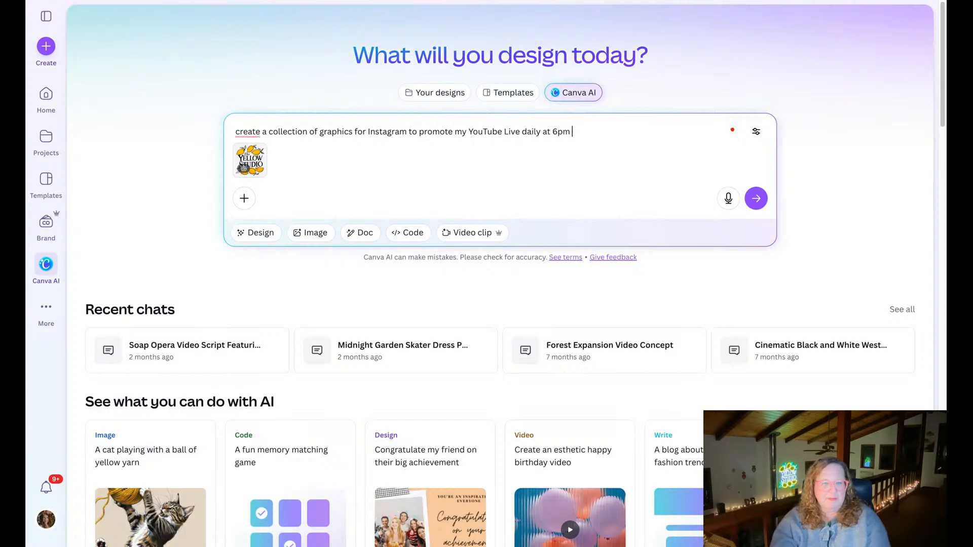
{"action": "type", "text": " PST"}
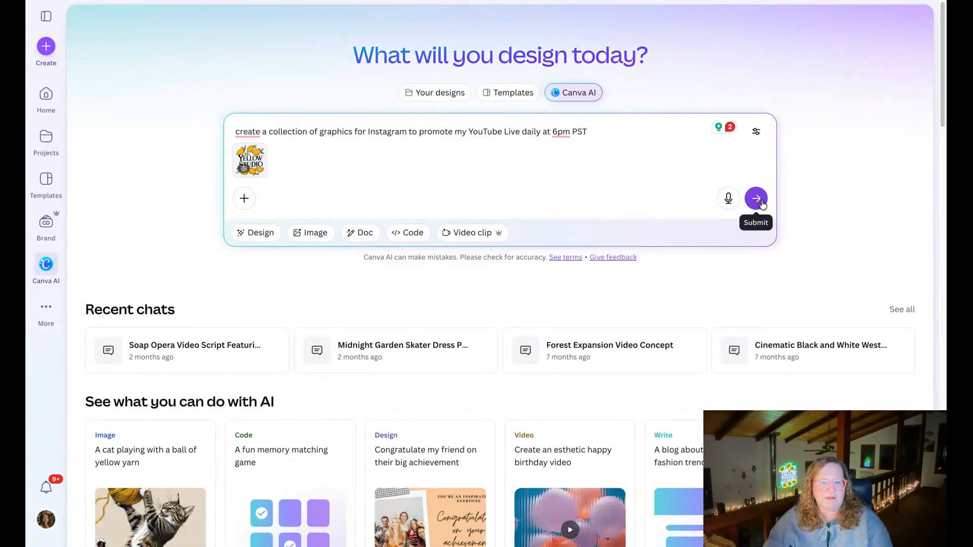
{"action": "left_click", "coordinate": [756, 199]}
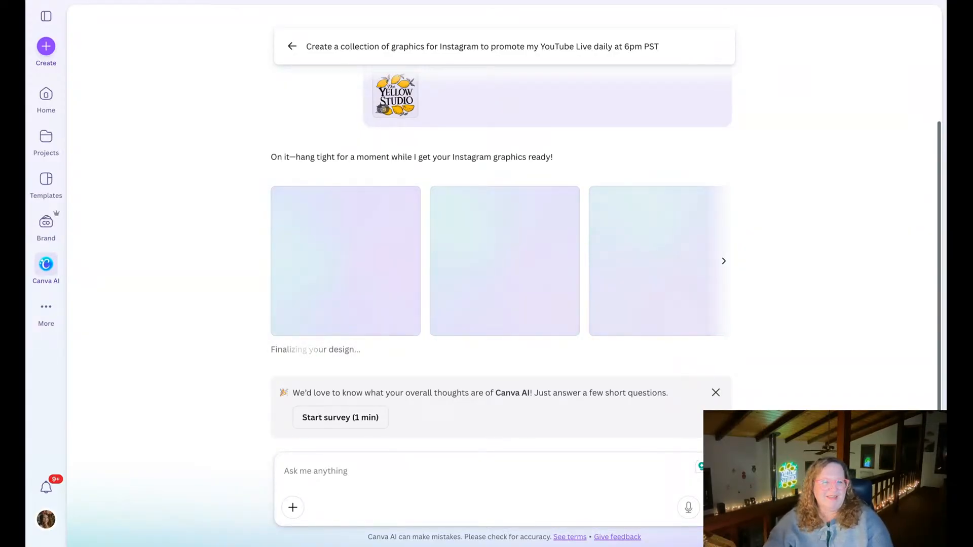
{"action": "left_click", "coordinate": [284, 471]}
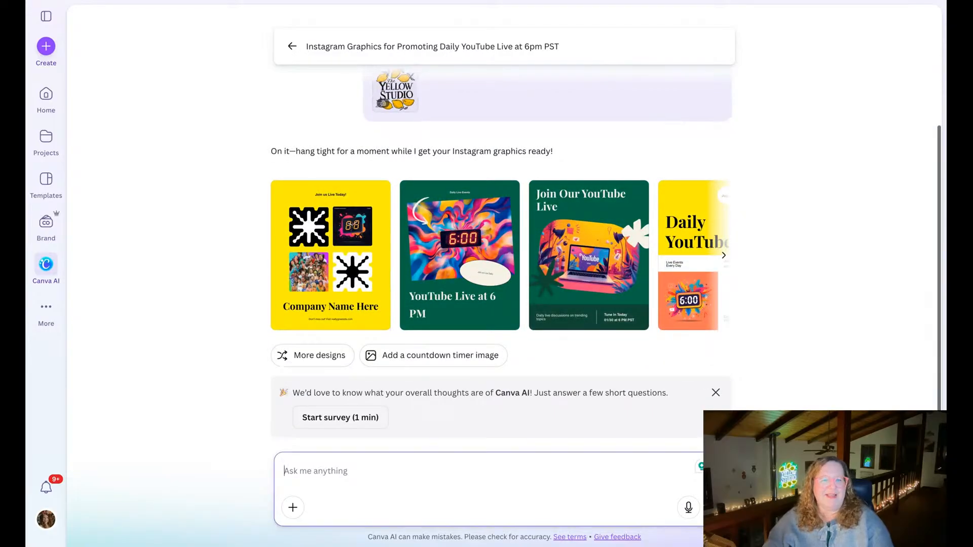
Preview each of the four generated Instagram designs in turn at large size.
{"action": "mouse_move", "coordinate": [305, 267]}
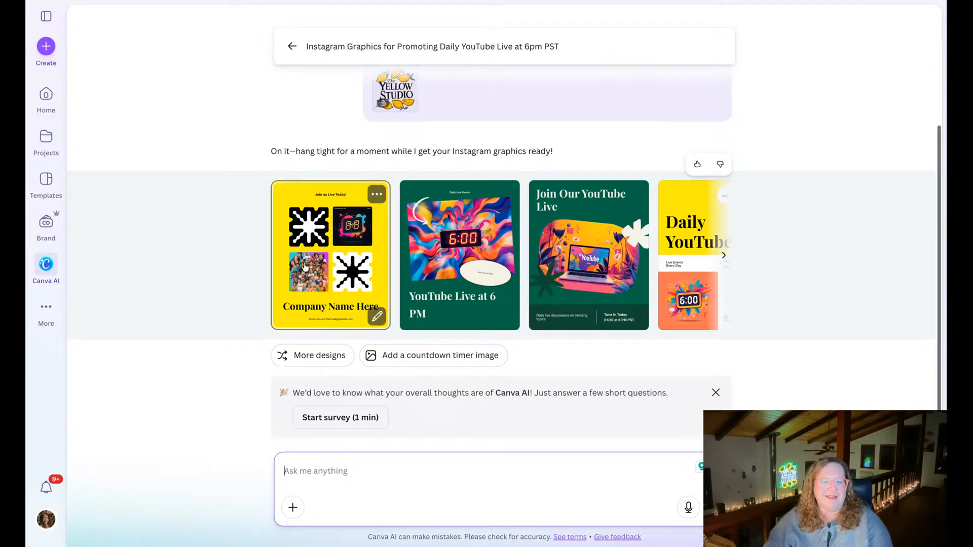
{"action": "left_click", "coordinate": [318, 247]}
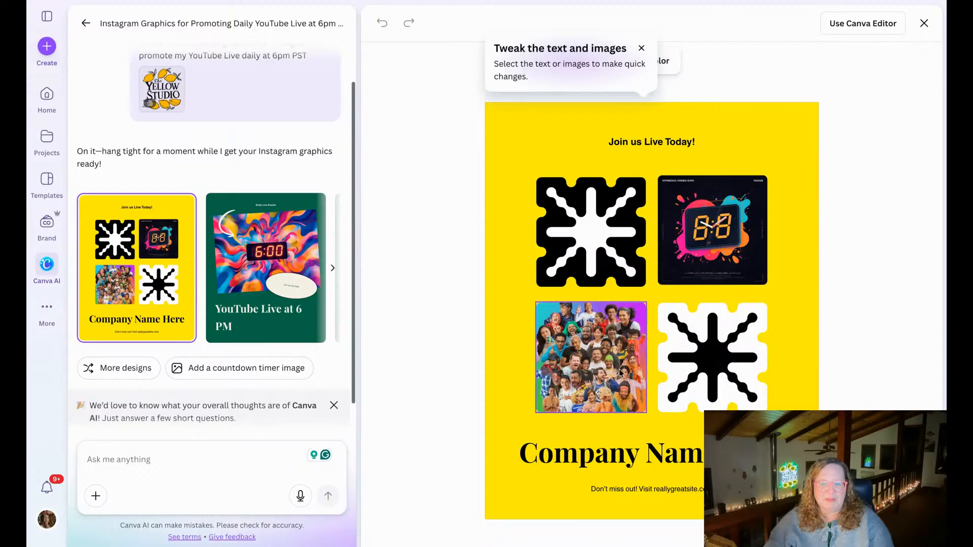
{"action": "left_click", "coordinate": [265, 267]}
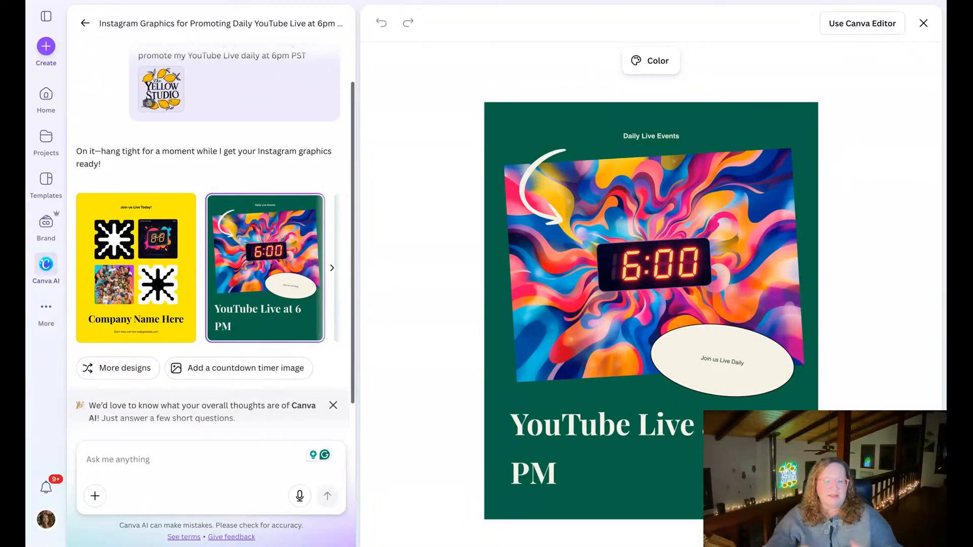
{"action": "left_click", "coordinate": [331, 269]}
{"action": "left_click", "coordinate": [207, 282]}
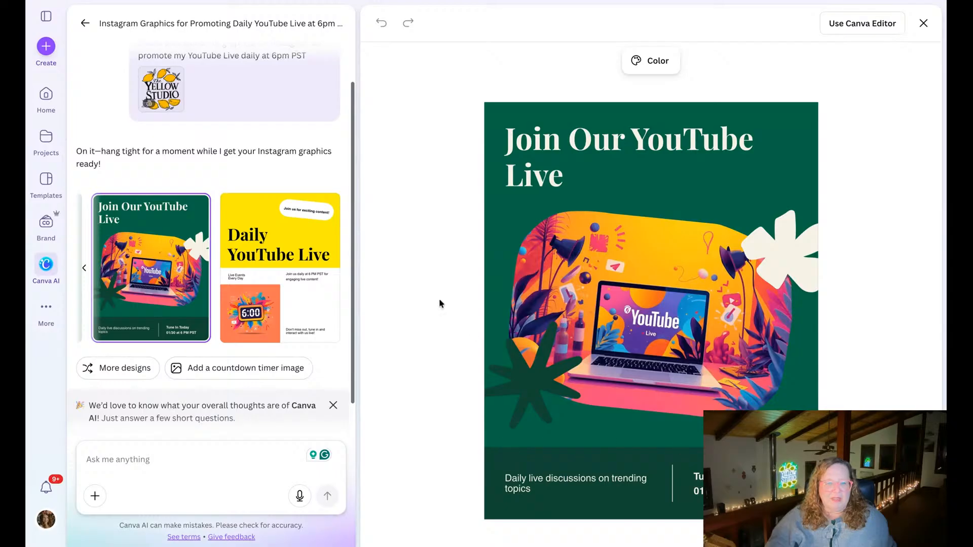
{"action": "left_click", "coordinate": [302, 296]}
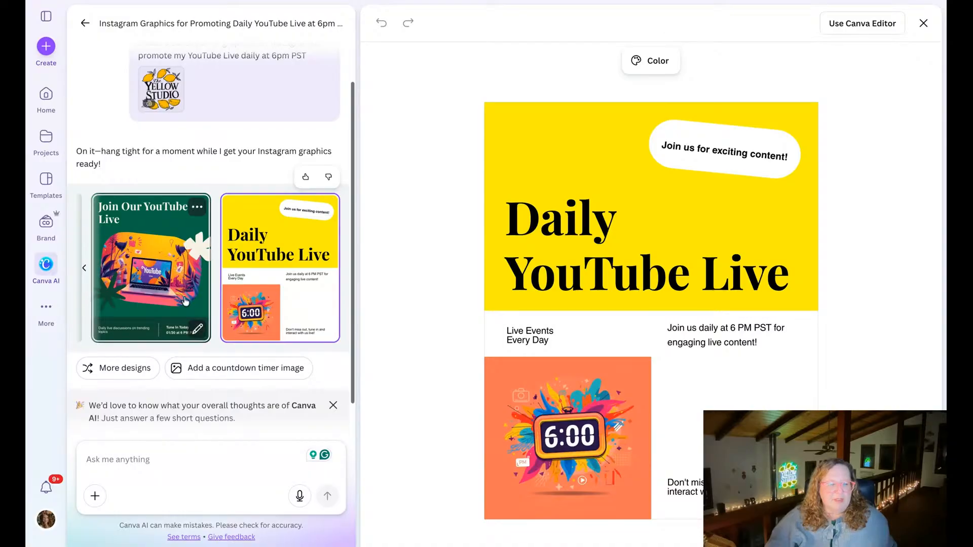
Select the generated "Join Our YouTube Live" design and open it in the full Canva editor.
{"action": "left_click", "coordinate": [151, 268]}
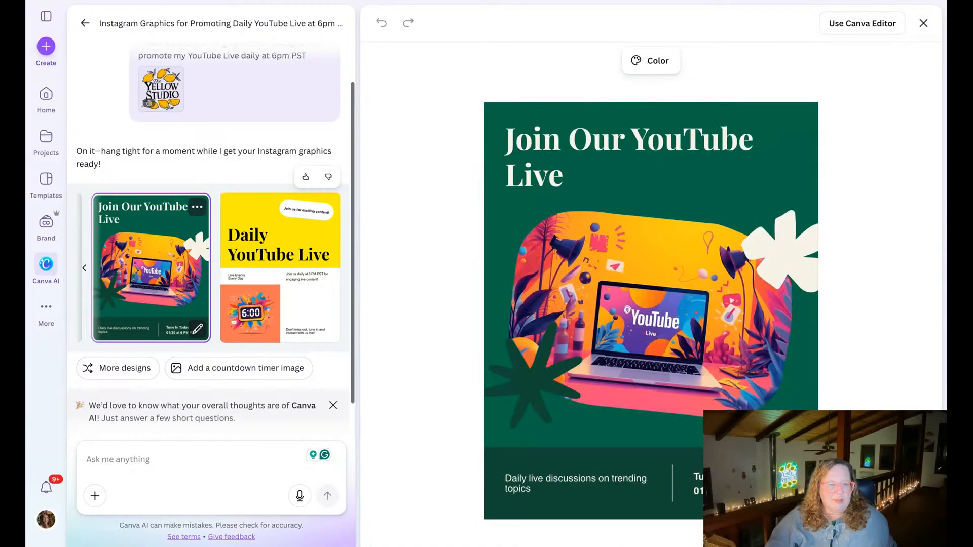
{"action": "left_click", "coordinate": [84, 268]}
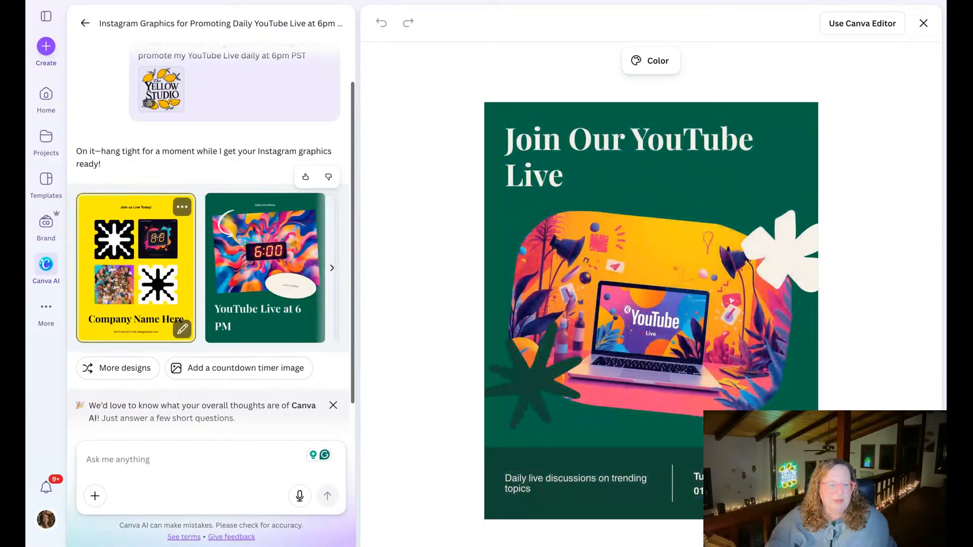
{"action": "scroll", "coordinate": [121, 294], "scroll_direction": "right", "scroll_amount": 5}
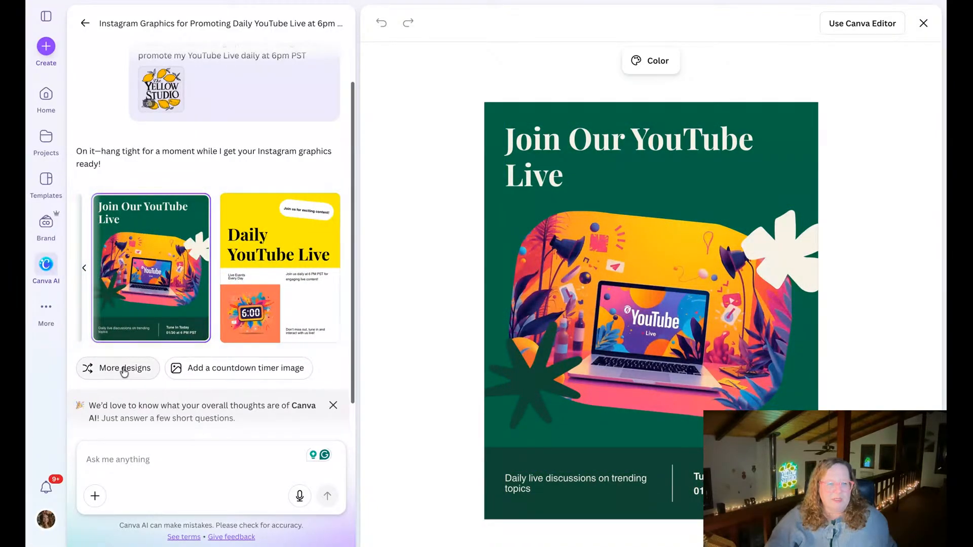
{"action": "left_click", "coordinate": [856, 24]}
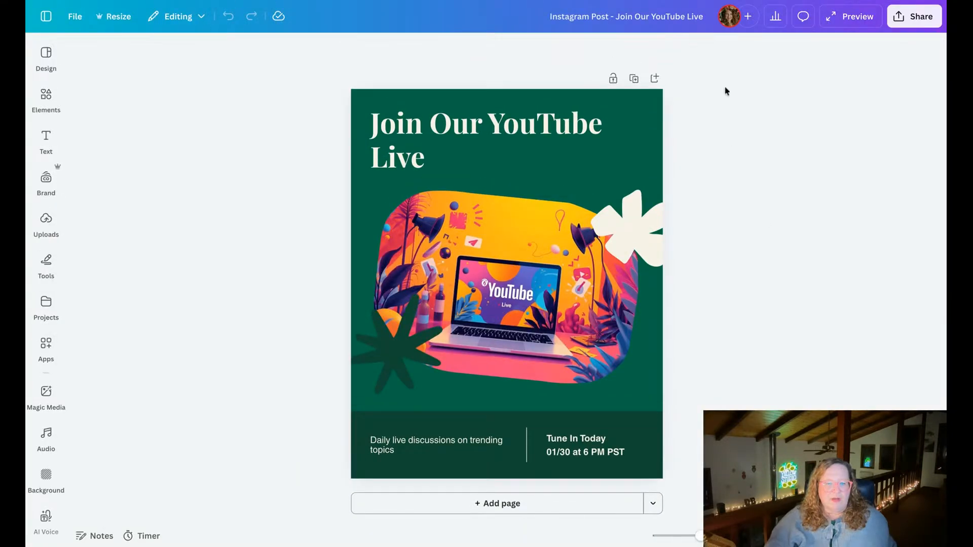
Change the page background to the yellow from The Yellow Studio - NEW Colors palette.
{"action": "left_click", "coordinate": [648, 122]}
{"action": "left_click", "coordinate": [550, 49]}
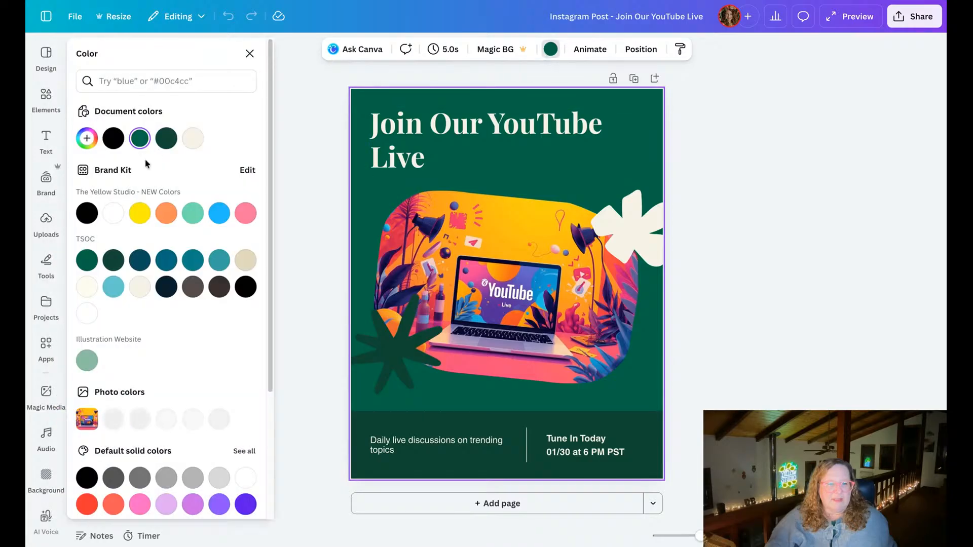
{"action": "left_click", "coordinate": [139, 213]}
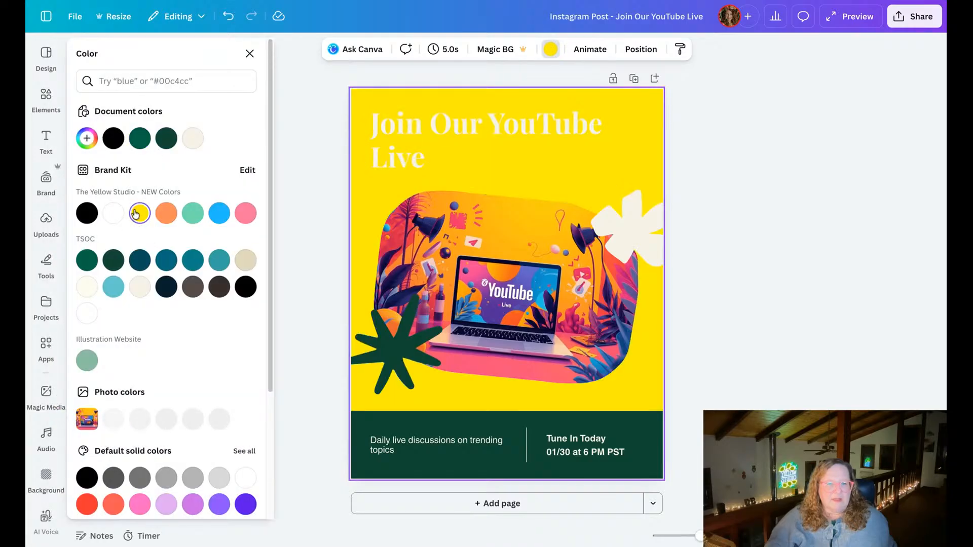
Change the "Join Our YouTube Live" headline's text color to black.
{"action": "left_click", "coordinate": [387, 133]}
{"action": "left_click", "coordinate": [386, 48]}
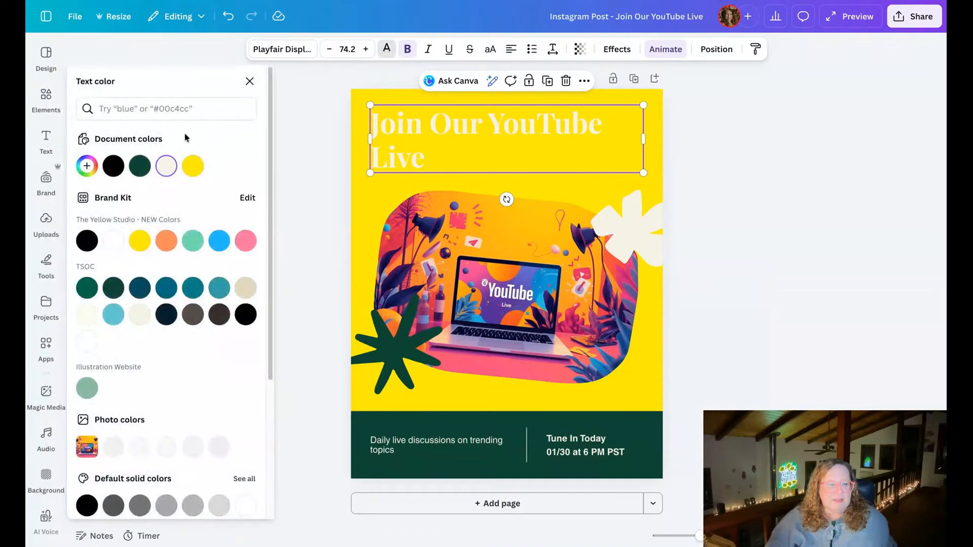
{"action": "left_click", "coordinate": [113, 165]}
Recolor the dark green starburst shape overlapping the image with the bright blue from The Yellow Studio - NEW Colors palette.
{"action": "left_click", "coordinate": [375, 347]}
{"action": "left_click", "coordinate": [385, 49]}
{"action": "left_click", "coordinate": [219, 213]}
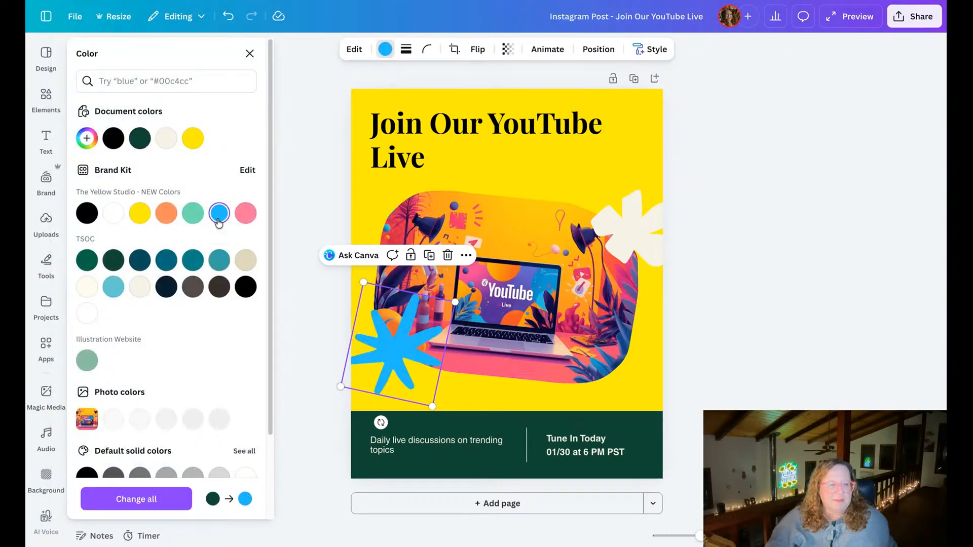
Recolor the cream flower shape pink and the dark green footer bar orange using The Yellow Studio - NEW Colors palette.
{"action": "left_click", "coordinate": [618, 220]}
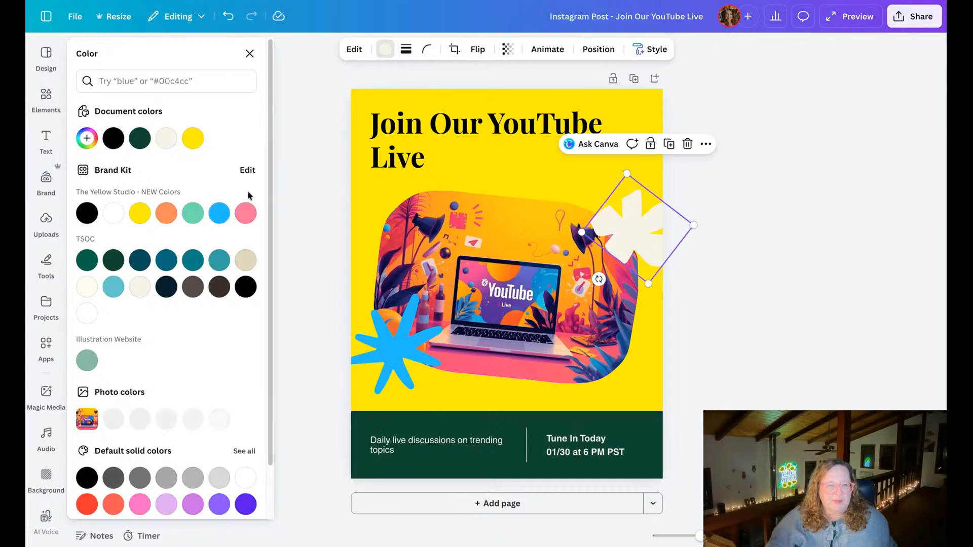
{"action": "left_click", "coordinate": [245, 213]}
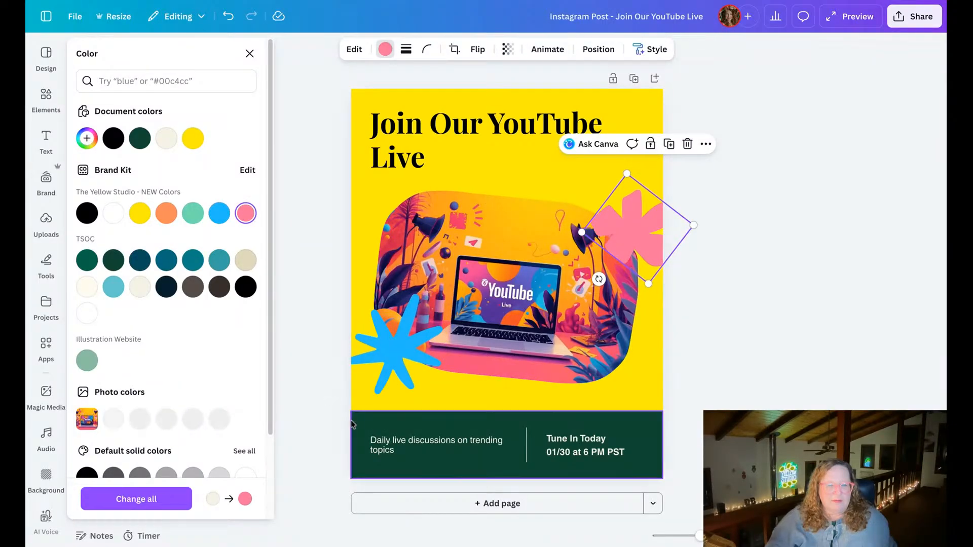
{"action": "left_click", "coordinate": [355, 421]}
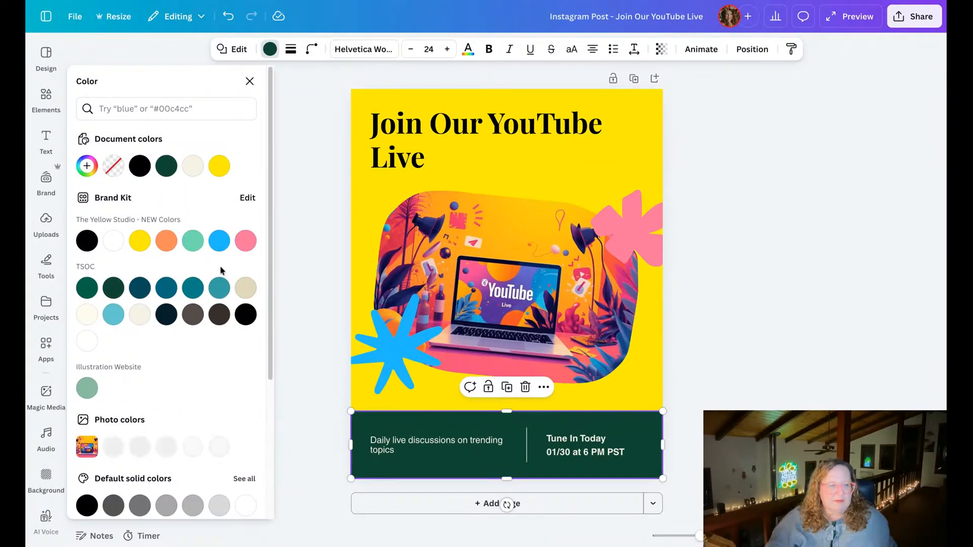
{"action": "left_click", "coordinate": [166, 241]}
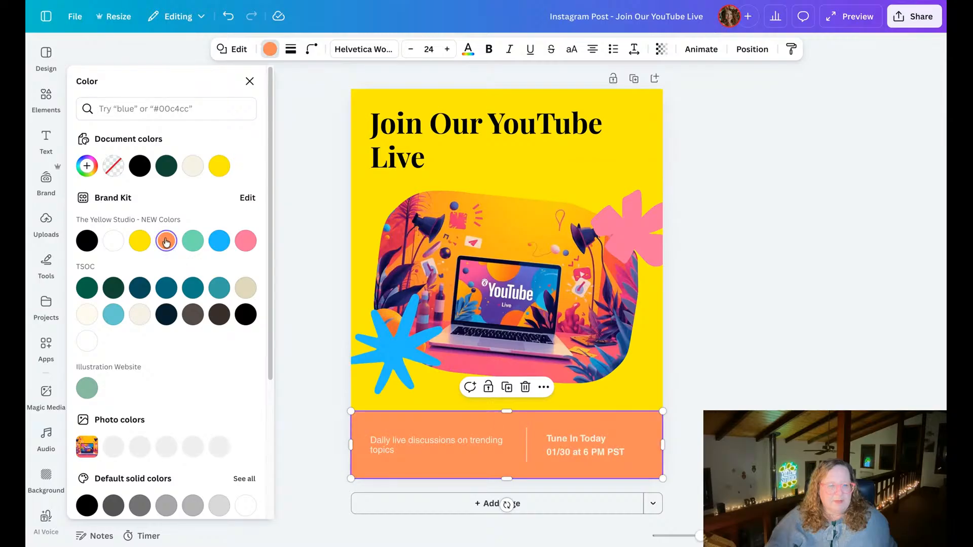
{"action": "left_click", "coordinate": [320, 400]}
{"action": "left_click", "coordinate": [314, 388]}
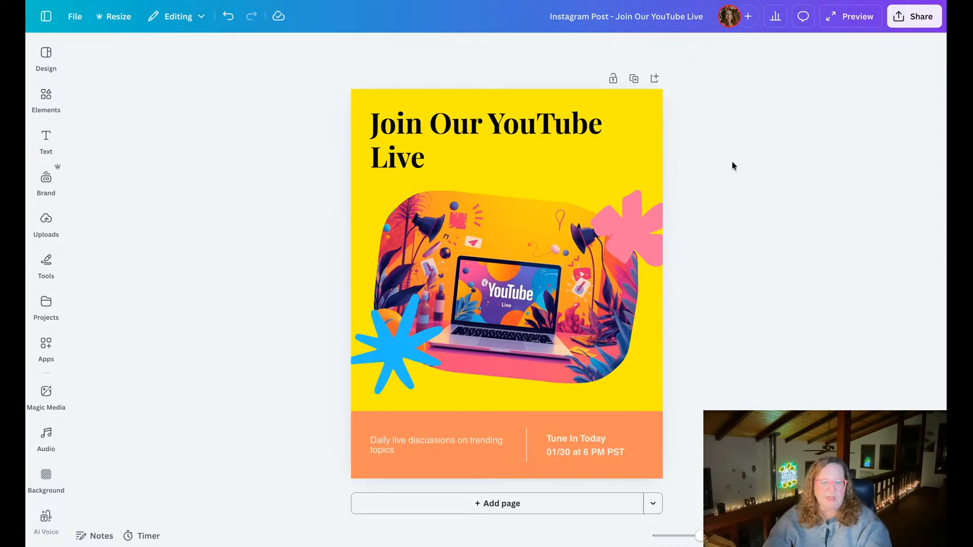
{"action": "left_click", "coordinate": [654, 147]}
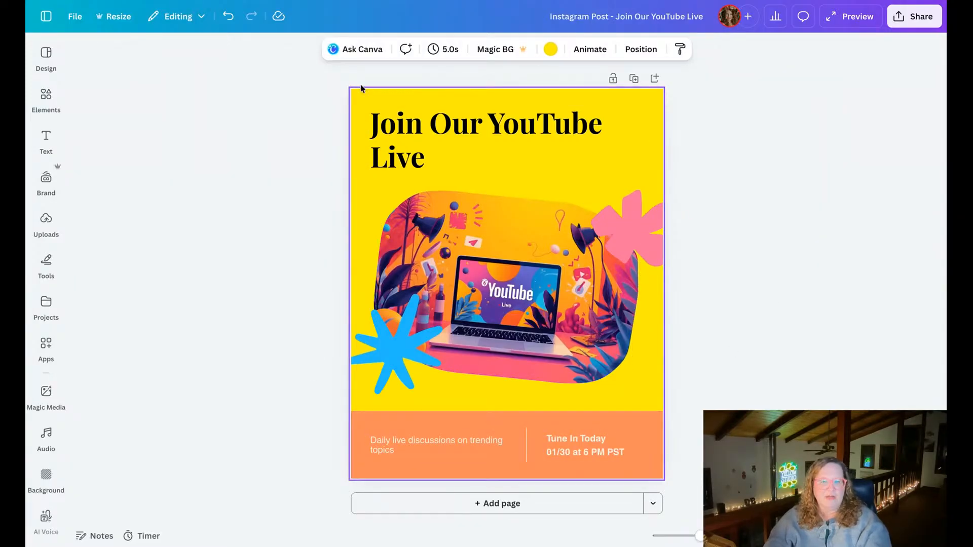
{"action": "left_click", "coordinate": [225, 187]}
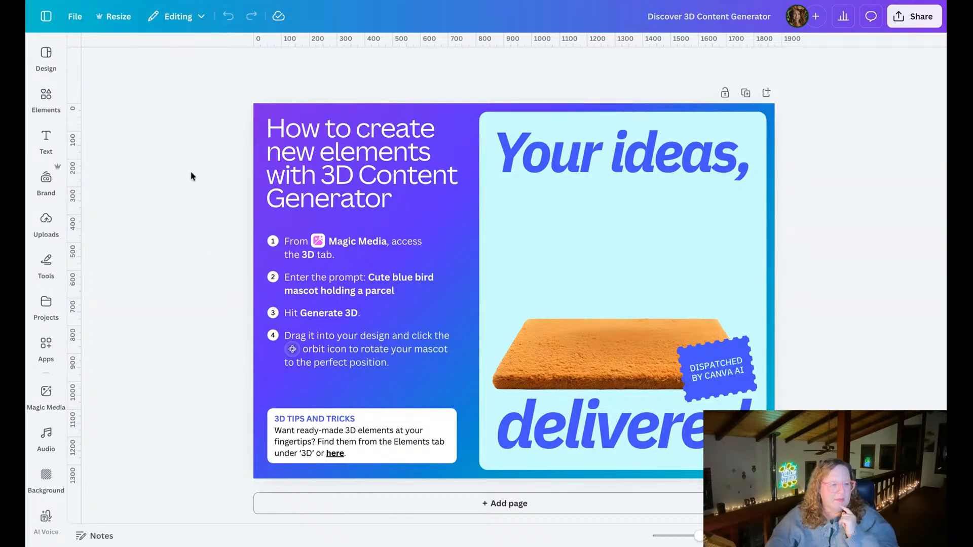
Generate a 3D object in Magic Media from the prompt "Cute blue bird mascot holding a parcel" given in the design's instructions.
{"action": "left_click", "coordinate": [48, 394]}
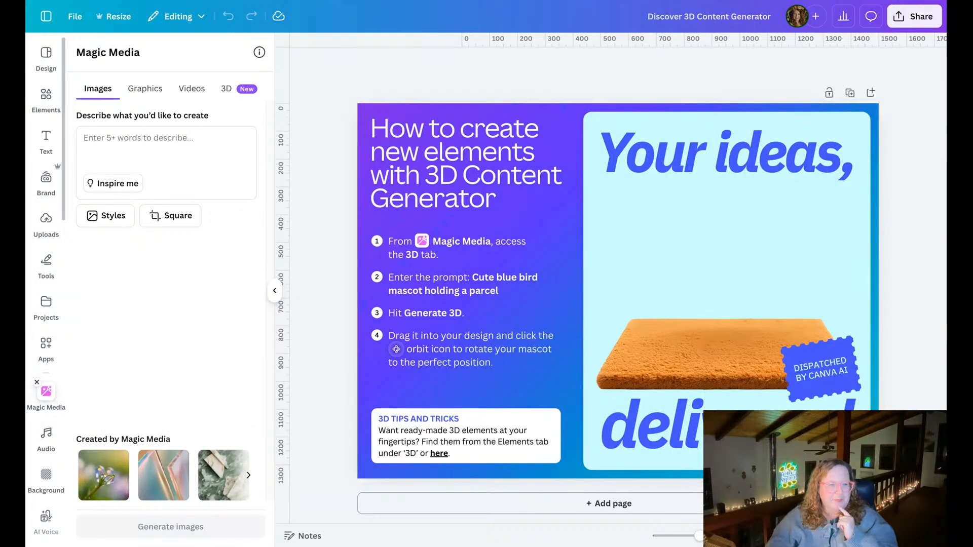
{"action": "left_click", "coordinate": [234, 89]}
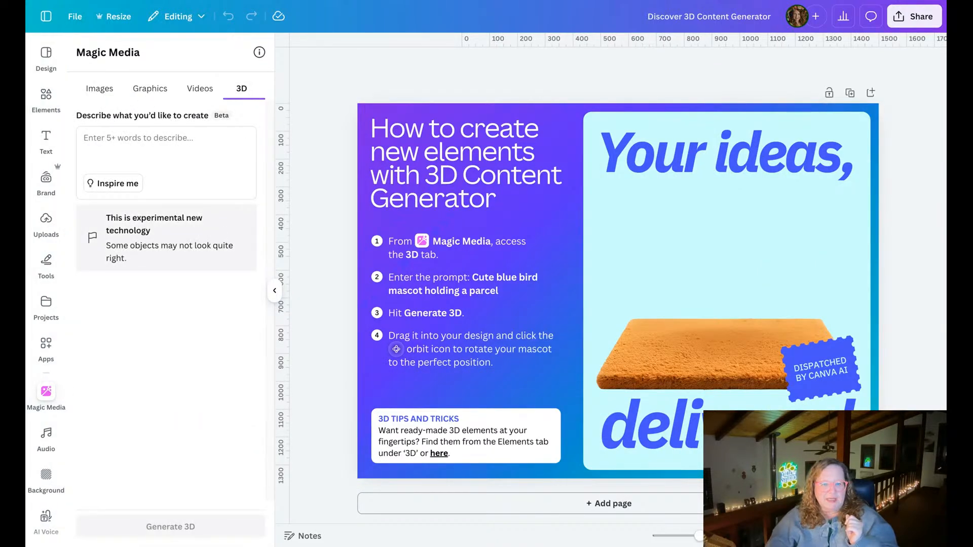
{"action": "left_click", "coordinate": [487, 284]}
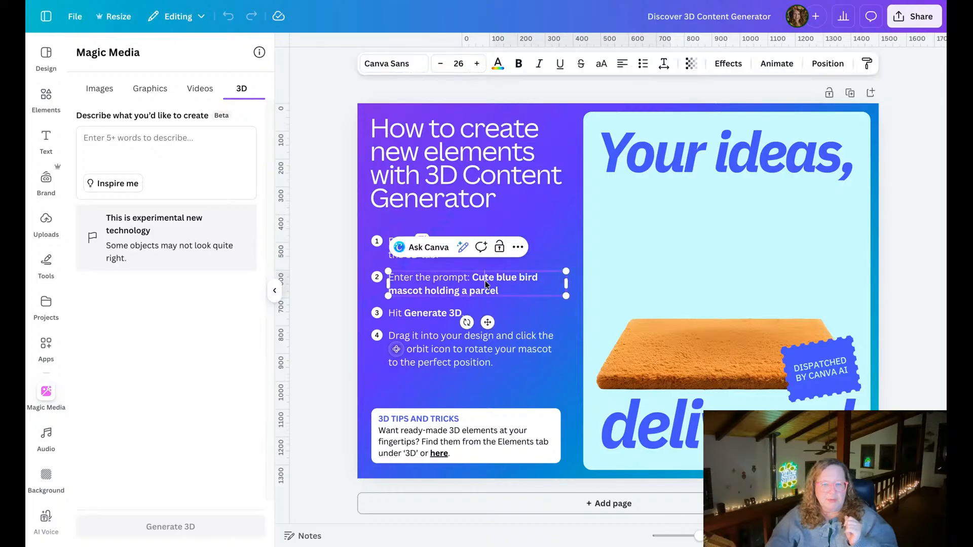
{"action": "left_click_drag", "start_coordinate": [472, 279], "coordinate": [499, 293]}
{"action": "key", "text": "ctrl+c"}
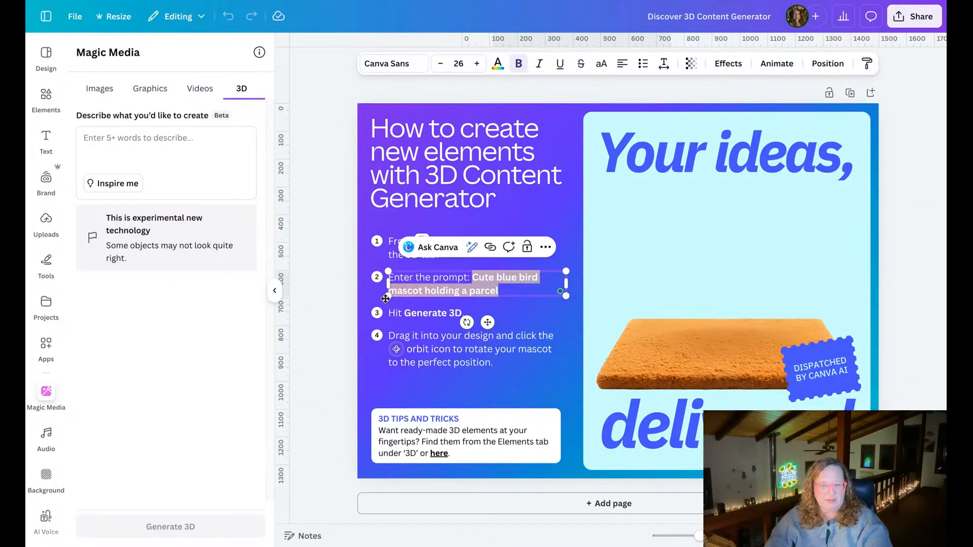
{"action": "left_click", "coordinate": [345, 278]}
{"action": "left_click", "coordinate": [189, 138]}
{"action": "key", "text": "ctrl+v"}
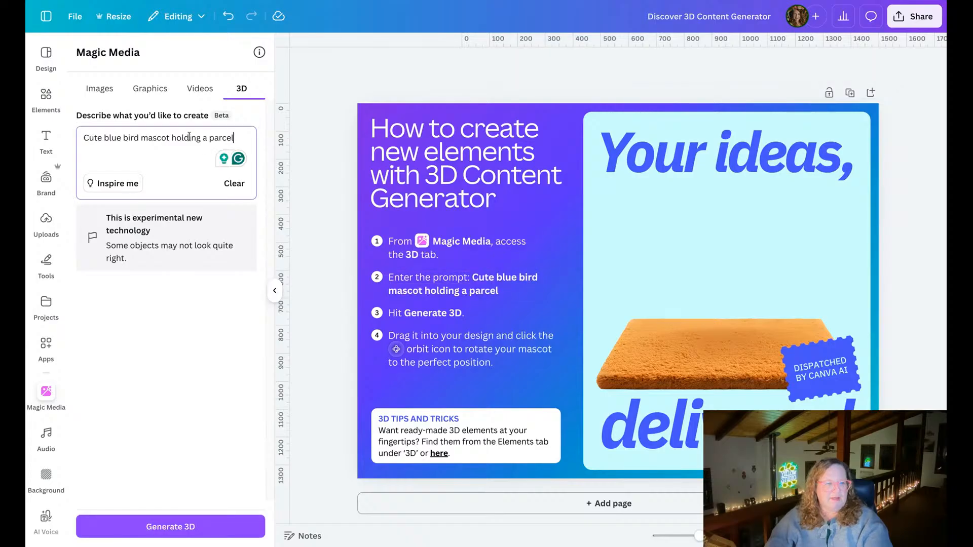
{"action": "left_click", "coordinate": [187, 530]}
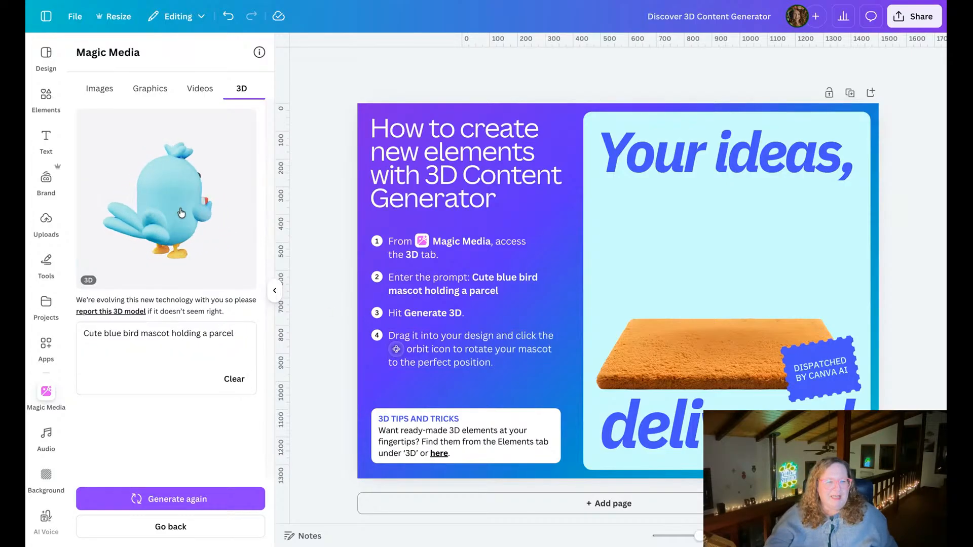
Add the generated 3D bird to the design, turned to face slightly sideways, and scale it down to stand on the orange doormat.
{"action": "left_click", "coordinate": [186, 218]}
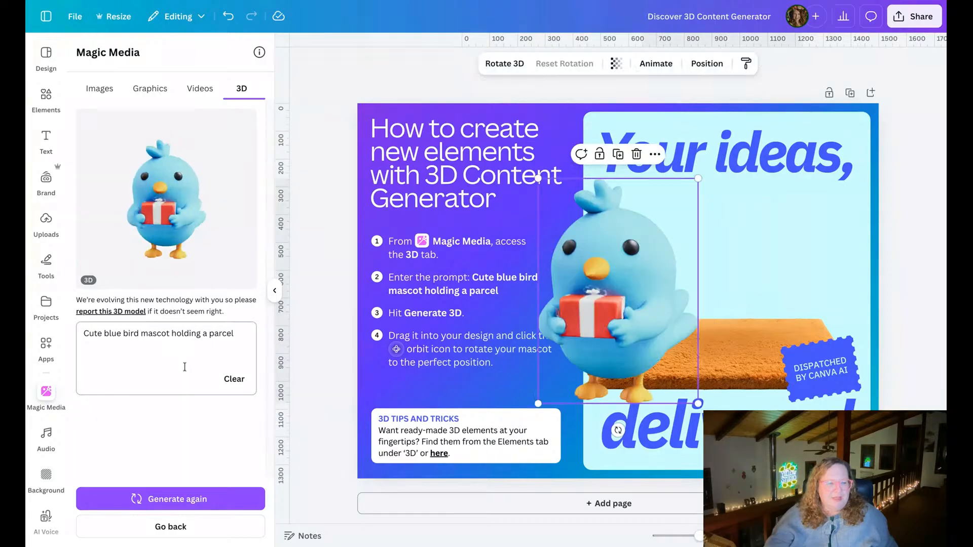
{"action": "left_click_drag", "start_coordinate": [627, 307], "coordinate": [582, 369]}
{"action": "left_click_drag", "start_coordinate": [672, 336], "coordinate": [757, 293]}
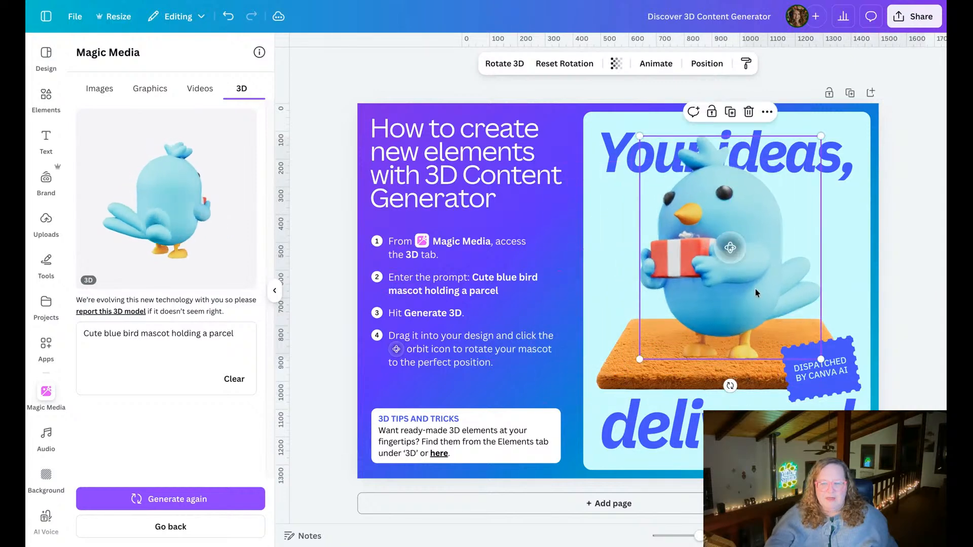
{"action": "left_click_drag", "start_coordinate": [821, 136], "coordinate": [802, 167]}
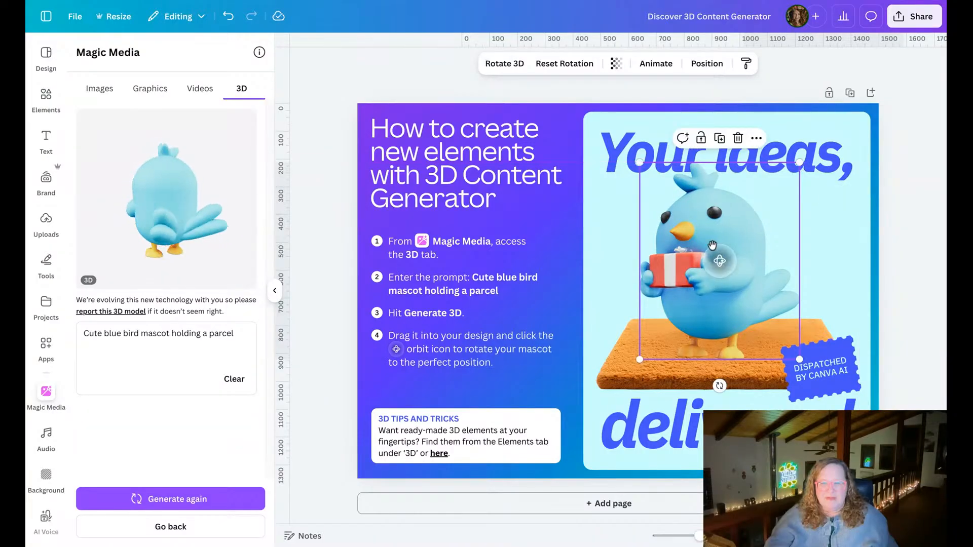
{"action": "mouse_move", "coordinate": [749, 321]}
{"action": "left_mouse_down"}
{"action": "mouse_move", "coordinate": [773, 319]}
{"action": "mouse_move", "coordinate": [750, 317]}
{"action": "left_mouse_up"}
Orbit the 3D bird through back, front and underside views, leaving it upright and turned sideways with its parcel toward the instructions.
{"action": "left_click_drag", "start_coordinate": [730, 266], "coordinate": [859, 266]}
{"action": "left_click_drag", "start_coordinate": [721, 265], "coordinate": [833, 278]}
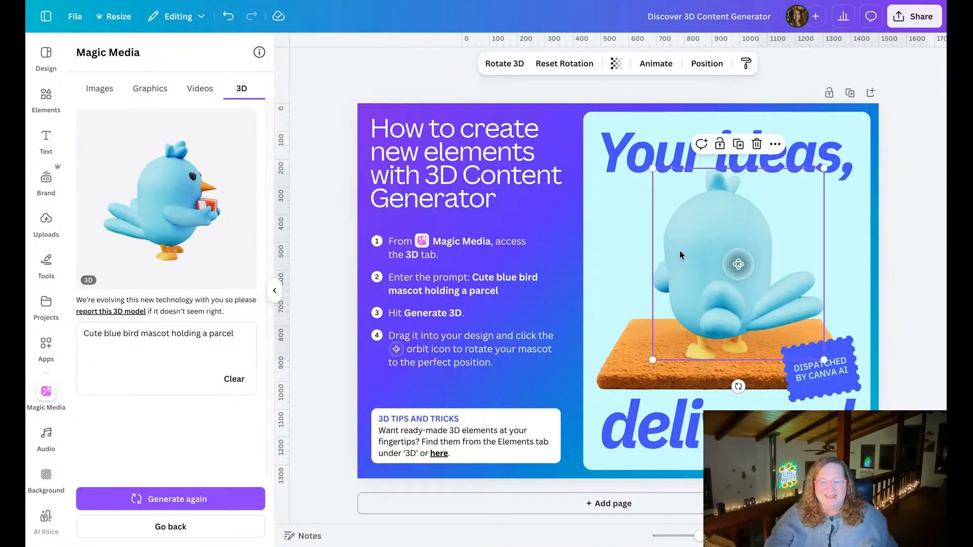
{"action": "left_click_drag", "start_coordinate": [735, 263], "coordinate": [808, 271]}
{"action": "left_click_drag", "start_coordinate": [725, 264], "coordinate": [809, 266]}
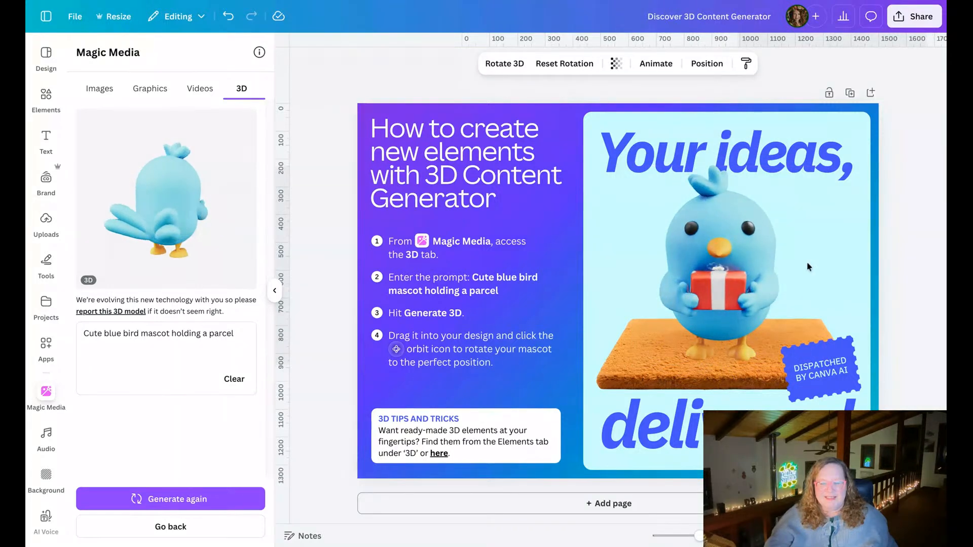
{"action": "left_click_drag", "start_coordinate": [723, 264], "coordinate": [768, 160]}
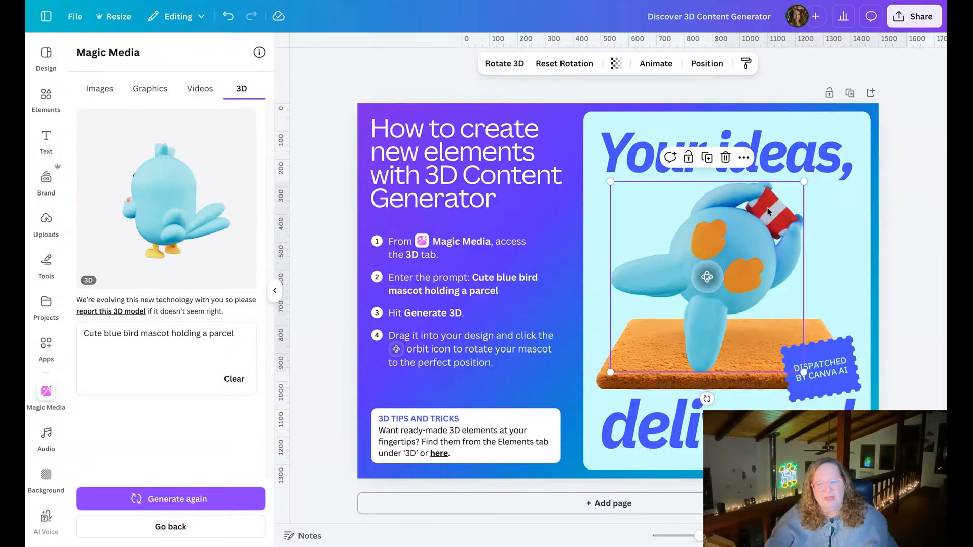
{"action": "left_click_drag", "start_coordinate": [704, 277], "coordinate": [616, 364]}
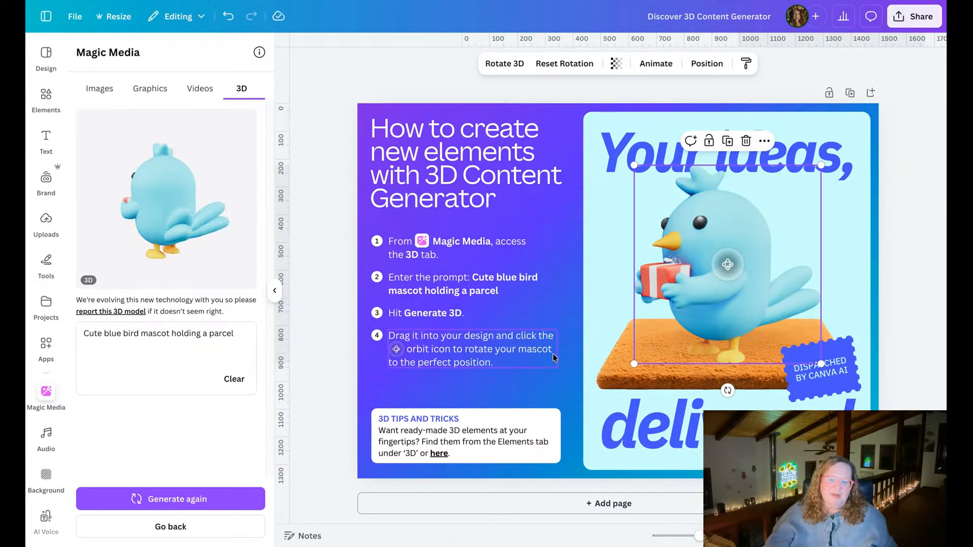
{"action": "left_click", "coordinate": [321, 311]}
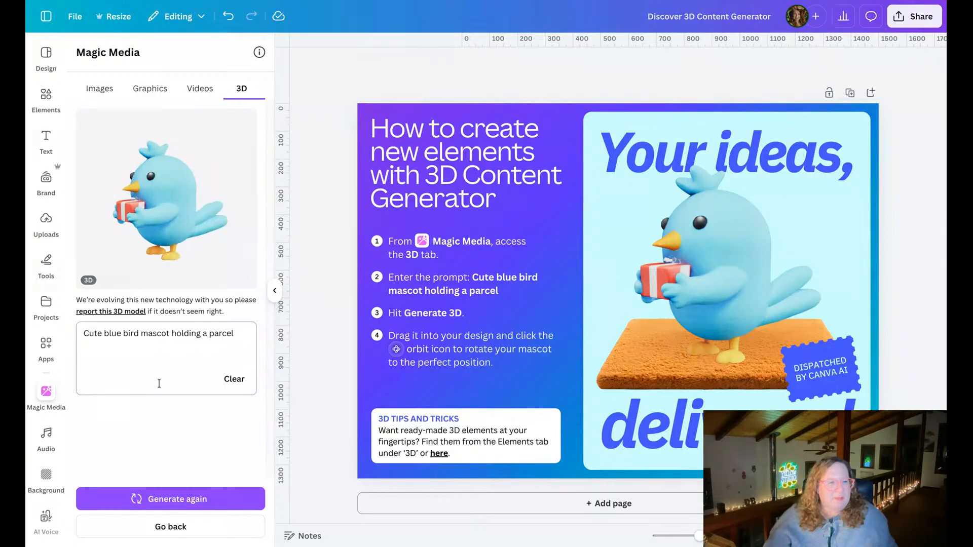
Clear the 3D prompt and look through Magic Media's video, graphics and image generation options before returning to 3D.
{"action": "left_click", "coordinate": [228, 379]}
{"action": "left_click", "coordinate": [152, 350]}
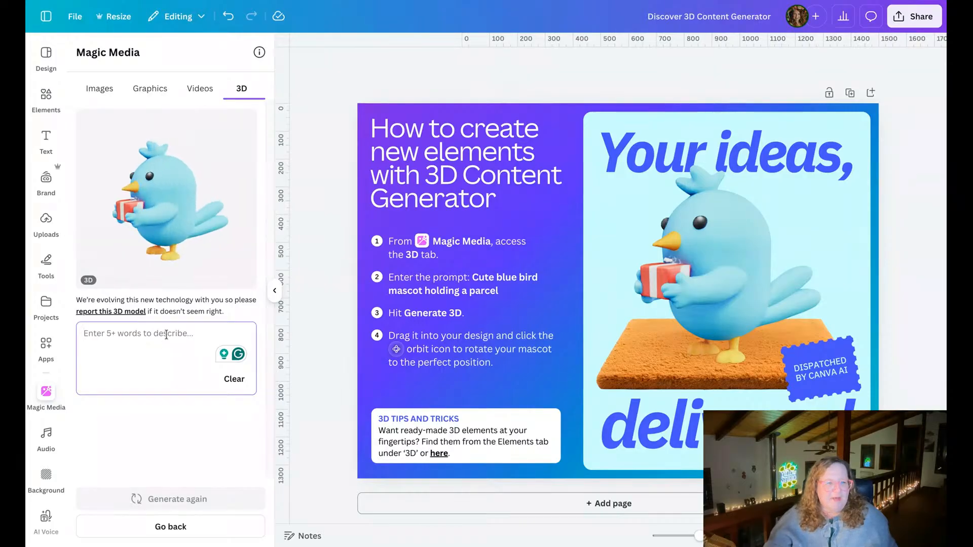
{"action": "left_click", "coordinate": [196, 94]}
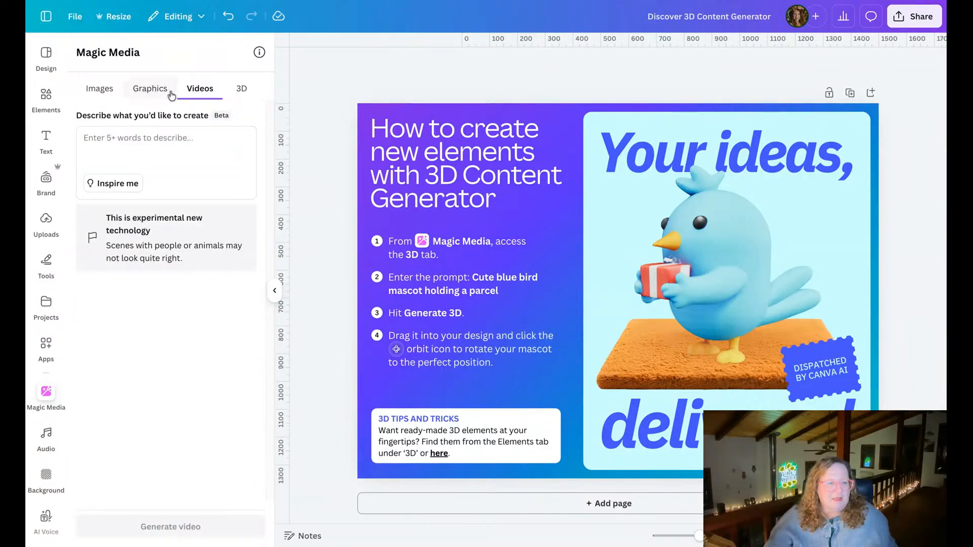
{"action": "left_click", "coordinate": [150, 92]}
{"action": "left_click", "coordinate": [105, 92]}
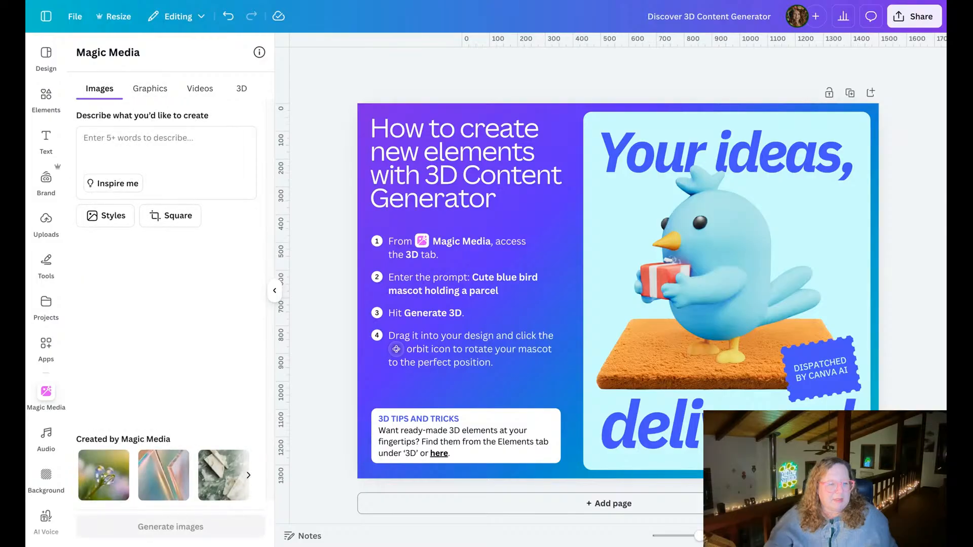
{"action": "left_click", "coordinate": [242, 91]}
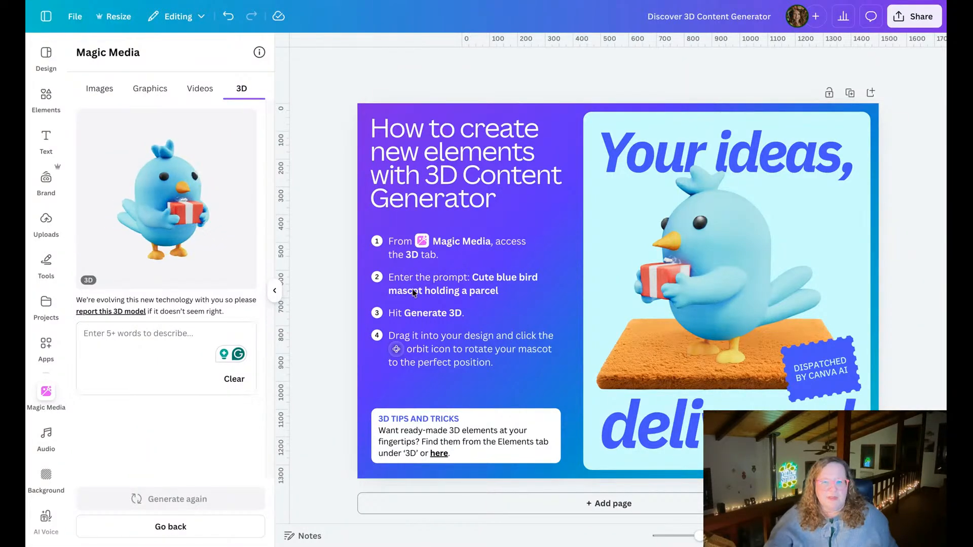
Orbit the 3D bird slightly more toward the front and enlarge it a little on the doormat.
{"action": "left_click", "coordinate": [700, 270]}
{"action": "mouse_move", "coordinate": [727, 264]}
{"action": "left_mouse_down"}
{"action": "mouse_move", "coordinate": [825, 269]}
{"action": "mouse_move", "coordinate": [817, 261]}
{"action": "mouse_move", "coordinate": [724, 274]}
{"action": "mouse_move", "coordinate": [743, 275]}
{"action": "left_mouse_up"}
{"action": "left_click_drag", "start_coordinate": [645, 161], "coordinate": [637, 154]}
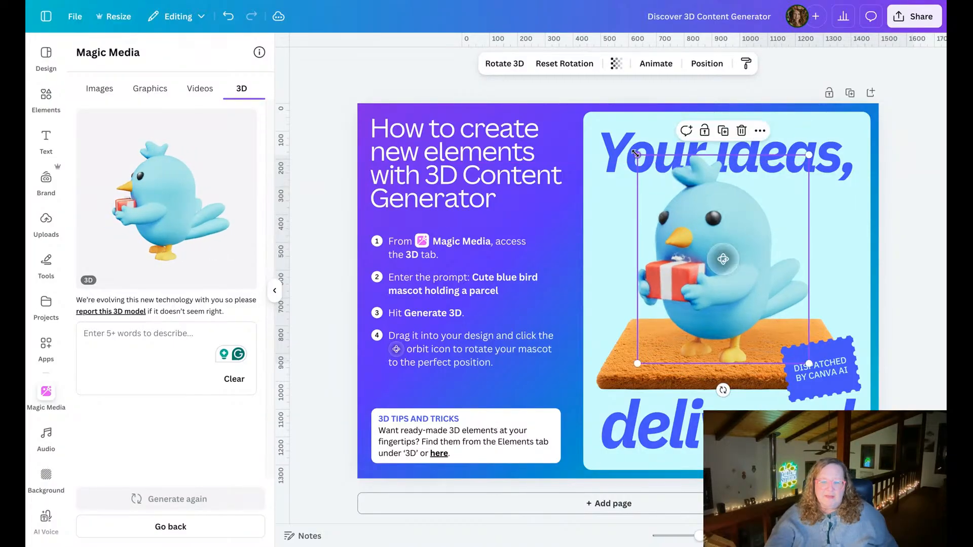
{"action": "left_click", "coordinate": [905, 181]}
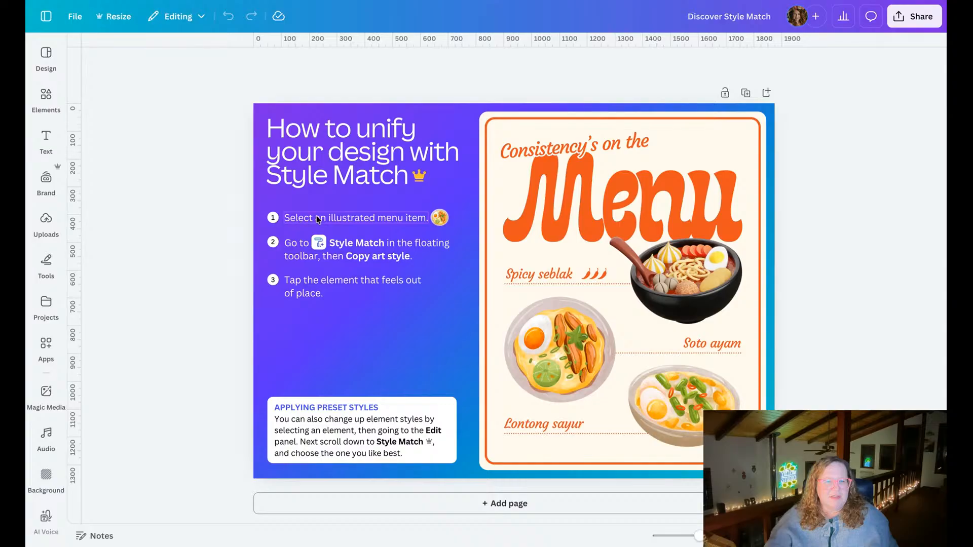
Copy the art style of the black noodle bowl and apply it to the round plate with egg and lime.
{"action": "left_click", "coordinate": [667, 259]}
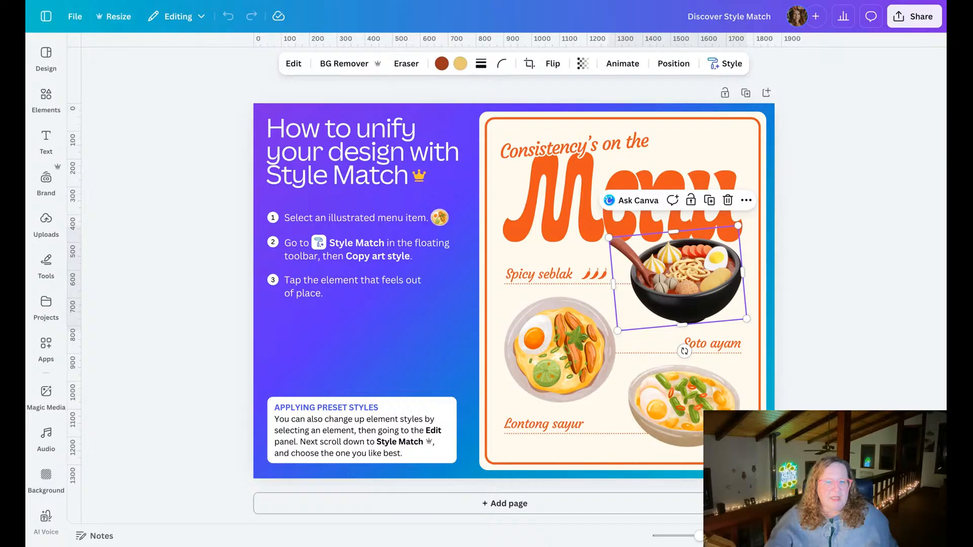
{"action": "left_click", "coordinate": [731, 65]}
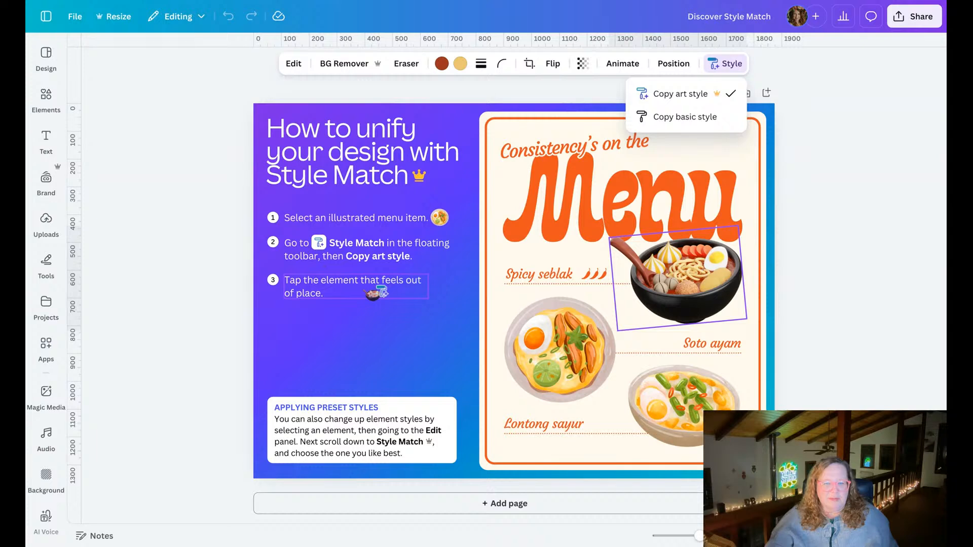
{"action": "left_click", "coordinate": [582, 362]}
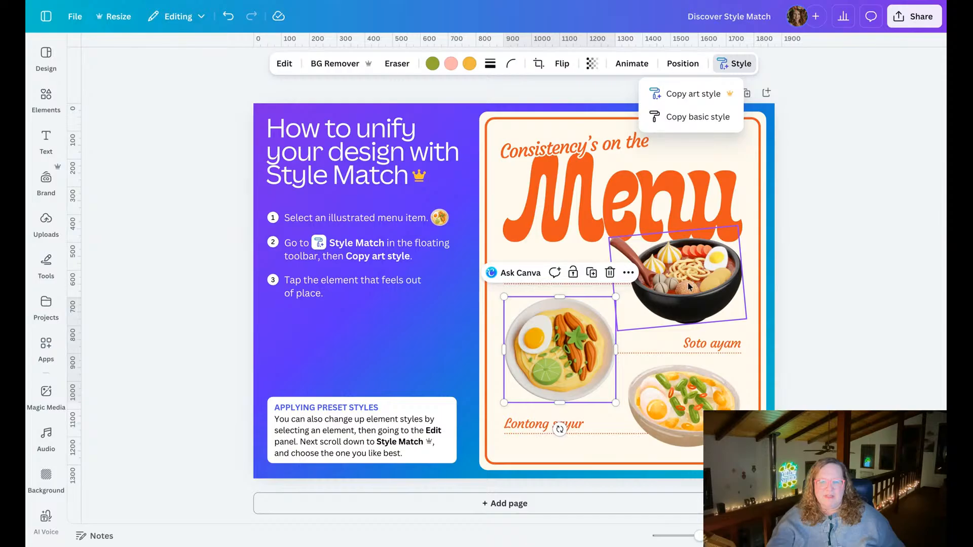
Copy the black noodle bowl's art style again and apply it to the pale bowl with egg and green beans.
{"action": "left_click", "coordinate": [690, 414]}
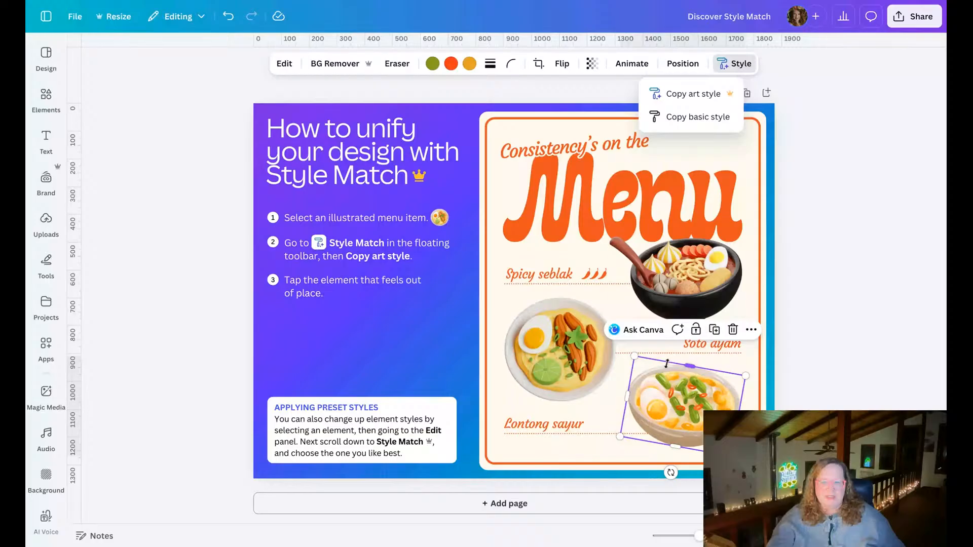
{"action": "left_click", "coordinate": [697, 258]}
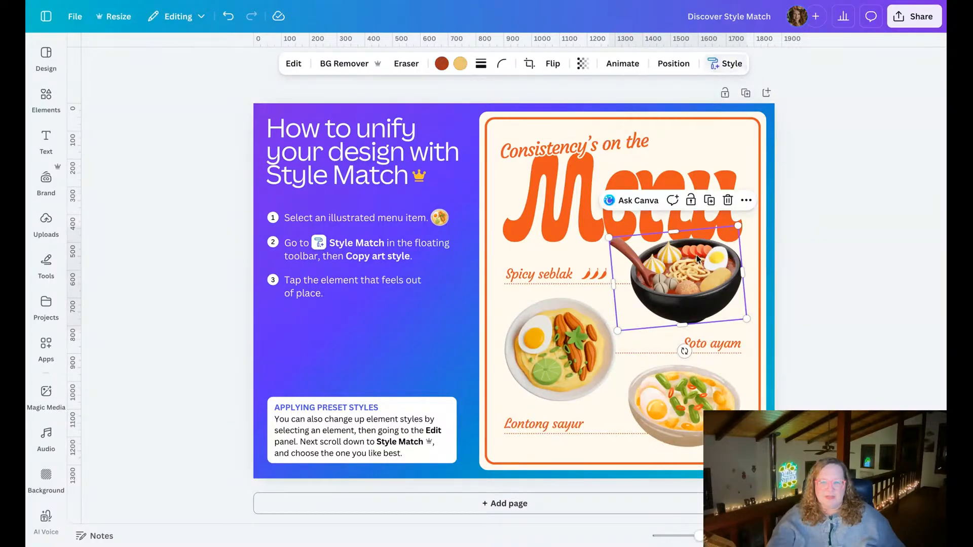
{"action": "left_click", "coordinate": [726, 62]}
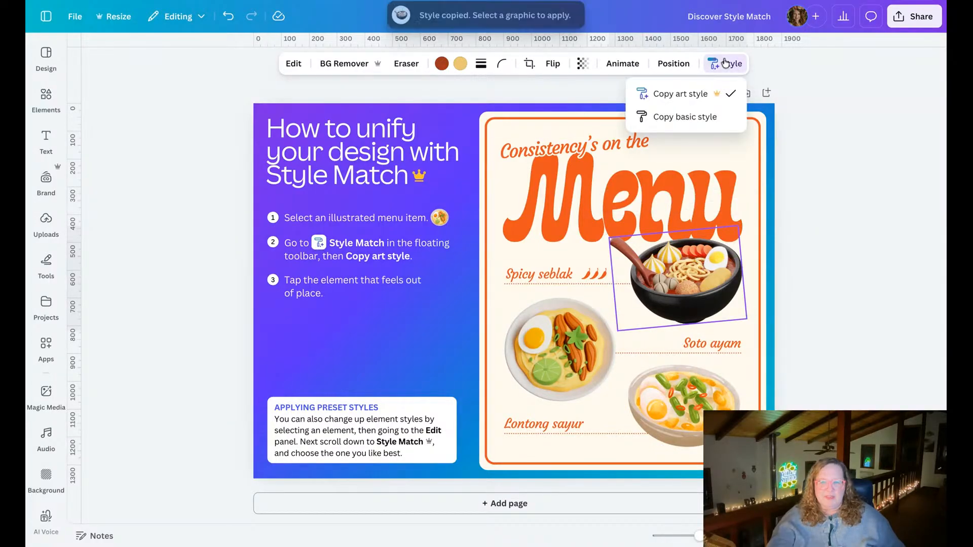
{"action": "left_click", "coordinate": [699, 405]}
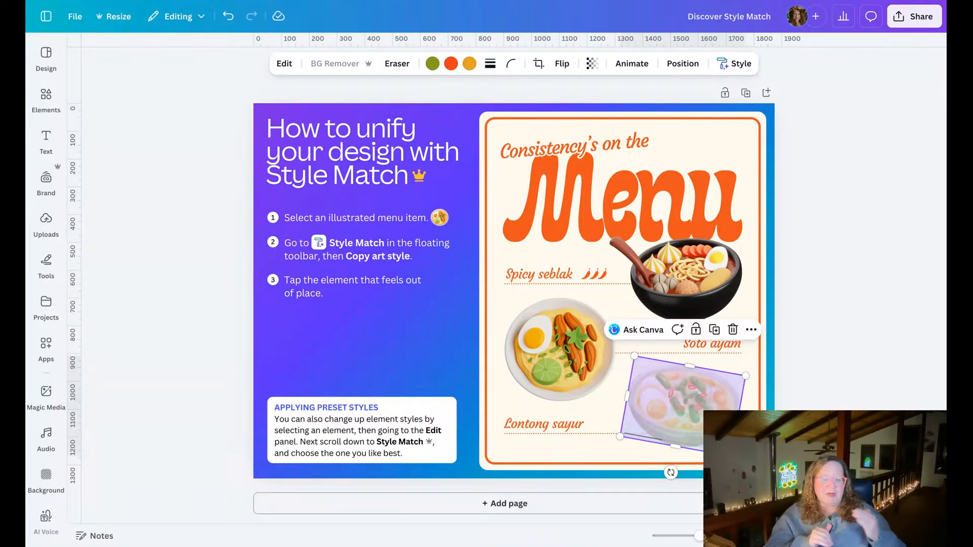
Add a second page below the menu page of the Discover Style Match design.
{"action": "left_click", "coordinate": [561, 506]}
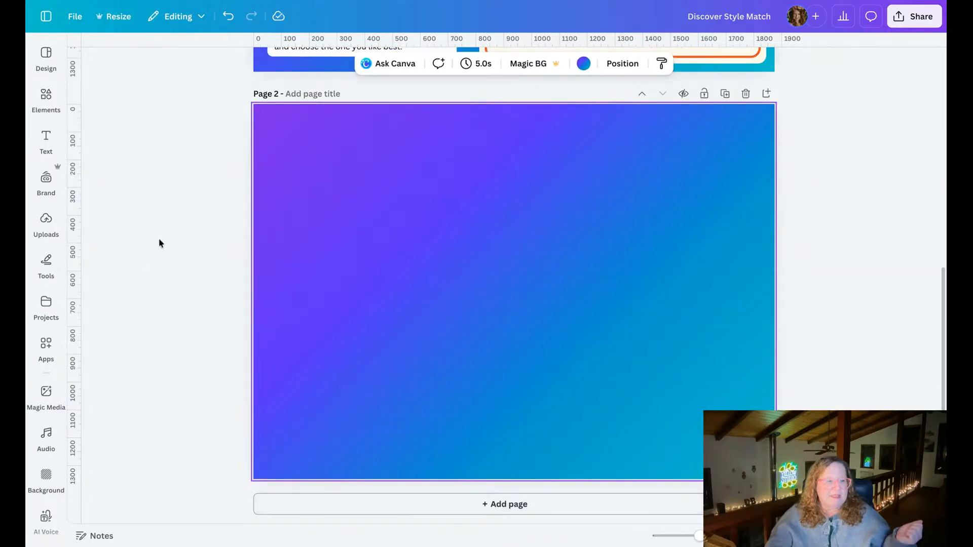
Look through the recommended graphics, and search the graphics library for "tarot".
{"action": "left_click", "coordinate": [46, 96]}
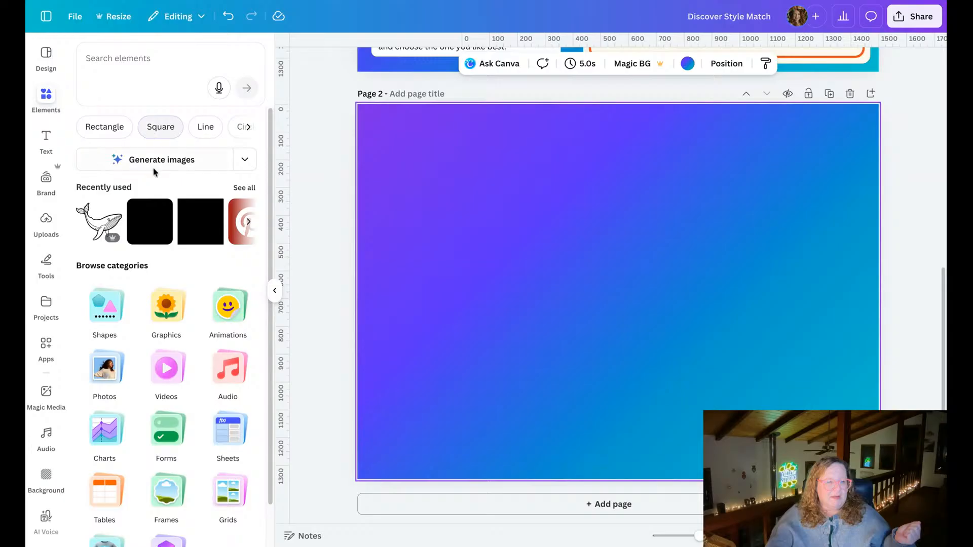
{"action": "left_click", "coordinate": [160, 328]}
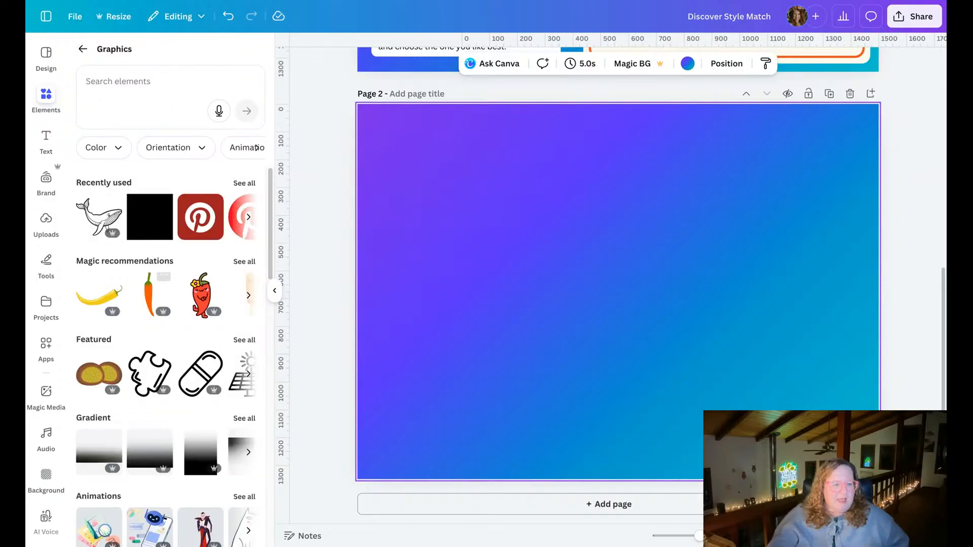
{"action": "left_click", "coordinate": [237, 262]}
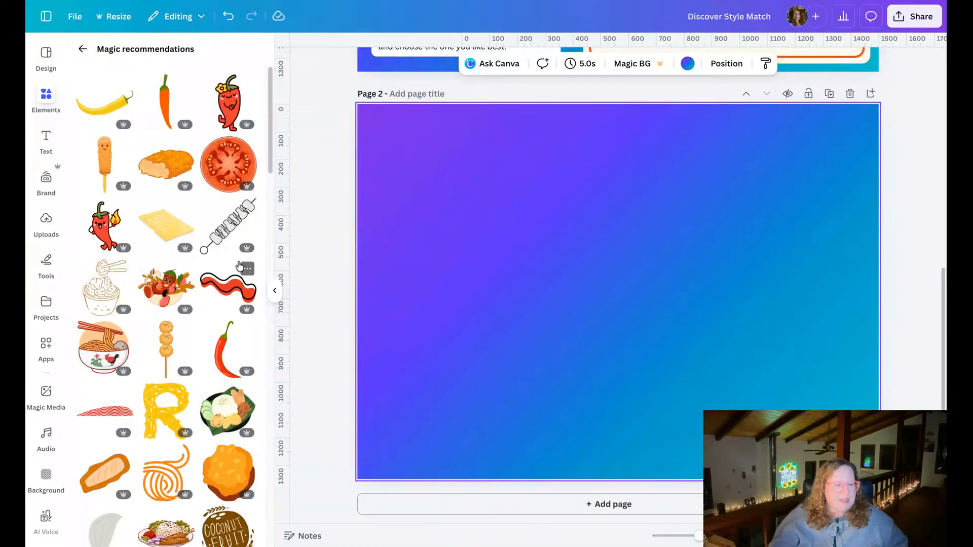
{"action": "scroll", "coordinate": [167, 278], "scroll_direction": "down", "scroll_amount": 10}
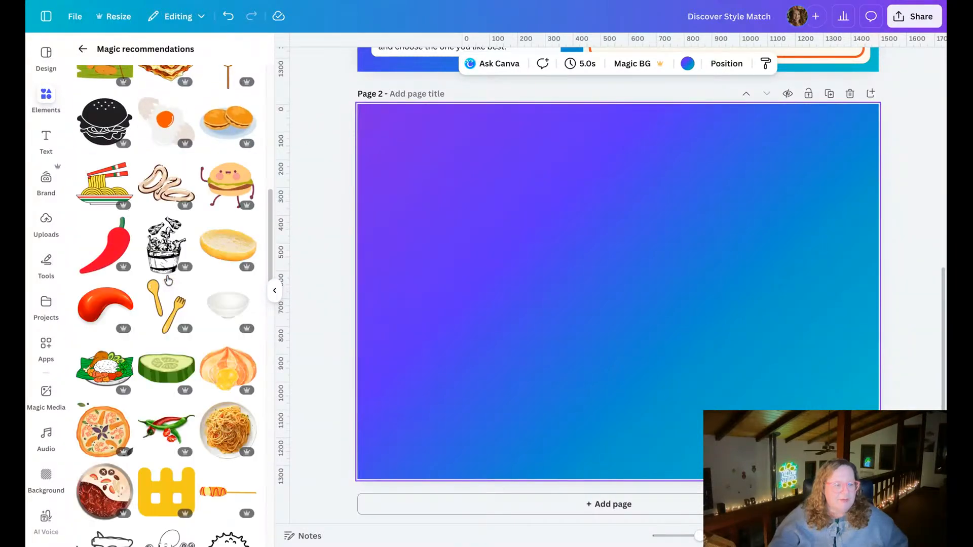
{"action": "scroll", "coordinate": [168, 280], "scroll_direction": "up", "scroll_amount": 10}
{"action": "left_click", "coordinate": [79, 48]}
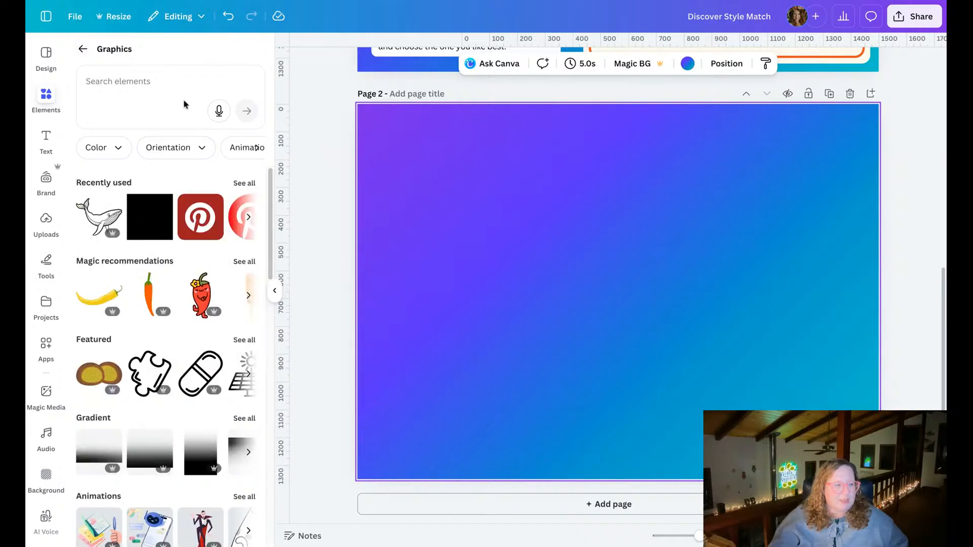
{"action": "left_click", "coordinate": [181, 83]}
{"action": "type", "text": "tarot"}
{"action": "key", "text": "Return"}
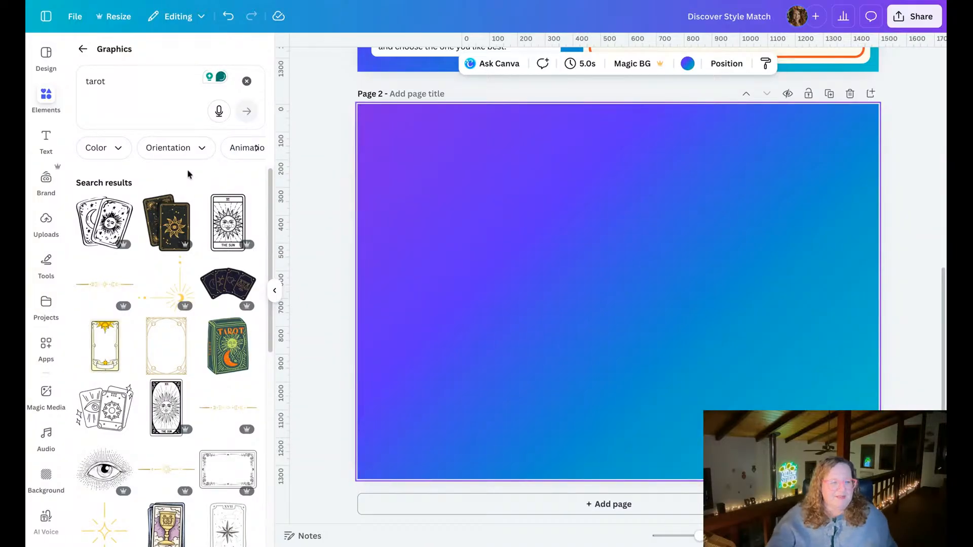
Add the black line-art card pair to page 2's upper left and a slightly reduced black-and-gold card pair near the lower middle.
{"action": "left_click", "coordinate": [100, 235]}
{"action": "left_click_drag", "start_coordinate": [612, 309], "coordinate": [451, 224]}
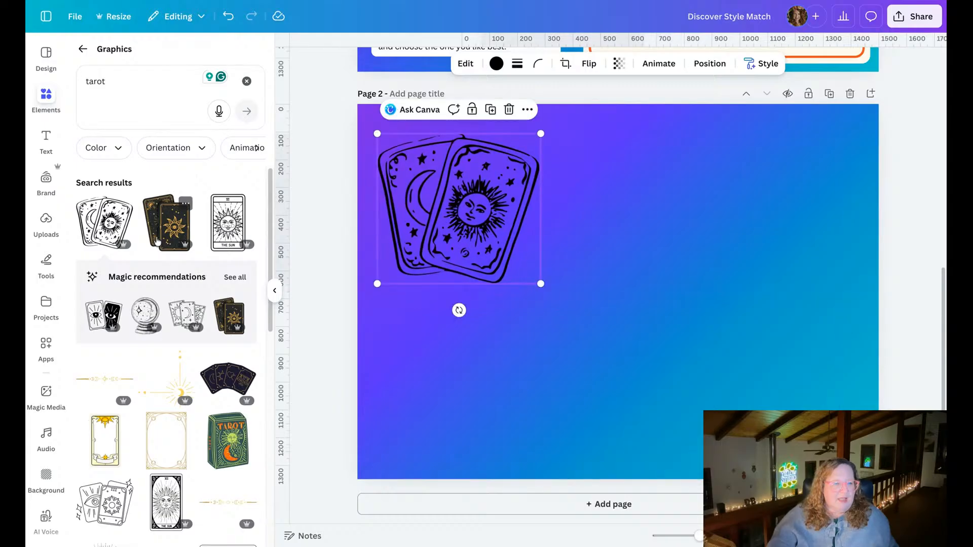
{"action": "left_click", "coordinate": [167, 223]}
{"action": "left_click_drag", "start_coordinate": [652, 300], "coordinate": [709, 280]}
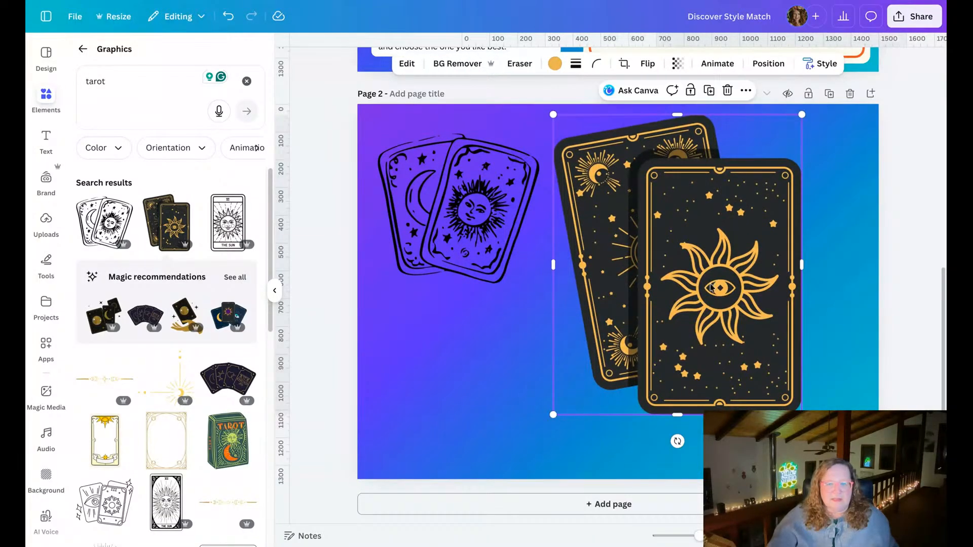
{"action": "left_click_drag", "start_coordinate": [802, 415], "coordinate": [780, 388]}
{"action": "left_click_drag", "start_coordinate": [672, 316], "coordinate": [639, 391]}
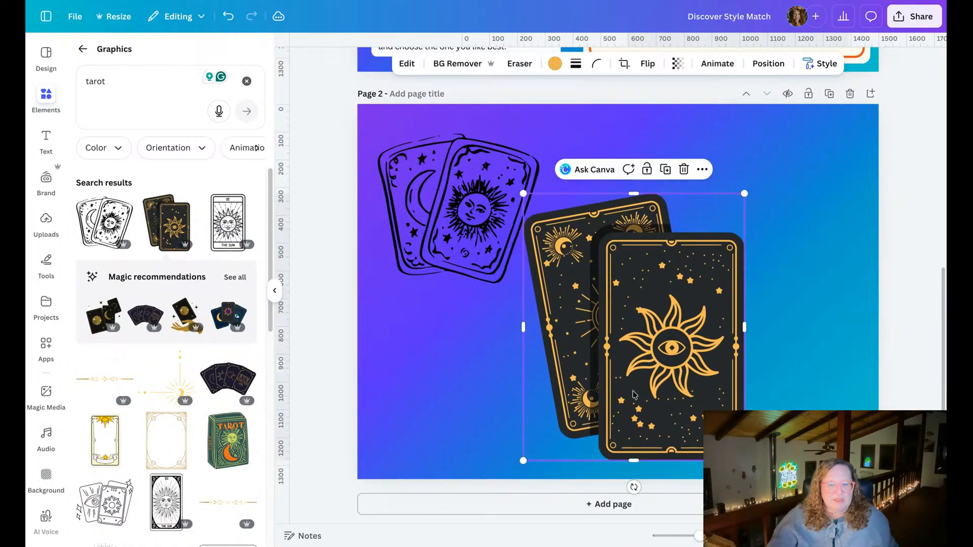
{"action": "left_click", "coordinate": [447, 397]}
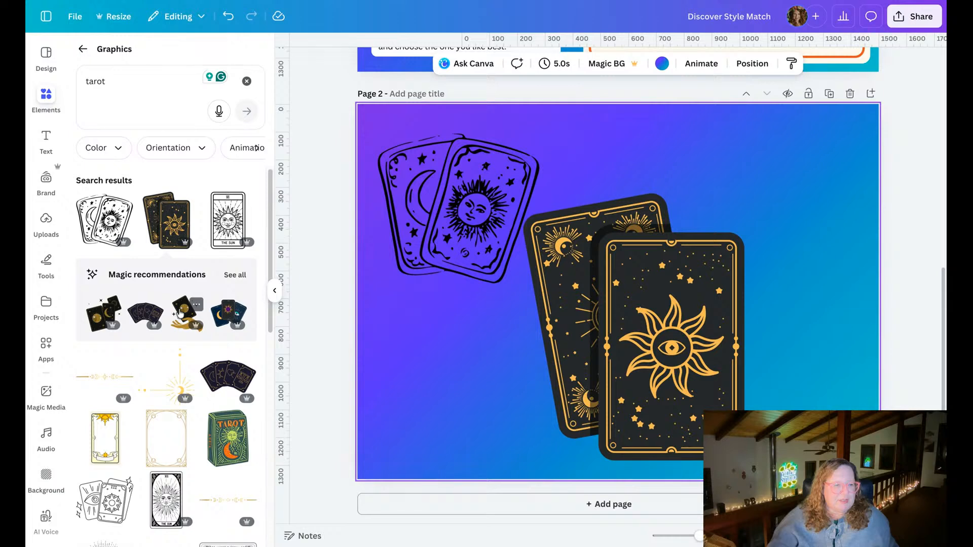
Add the green tarot box graphic, shrink it to a little over half size, and place it below the line-art cards.
{"action": "scroll", "coordinate": [221, 304], "scroll_direction": "down", "scroll_amount": 3}
{"action": "left_click", "coordinate": [221, 304]}
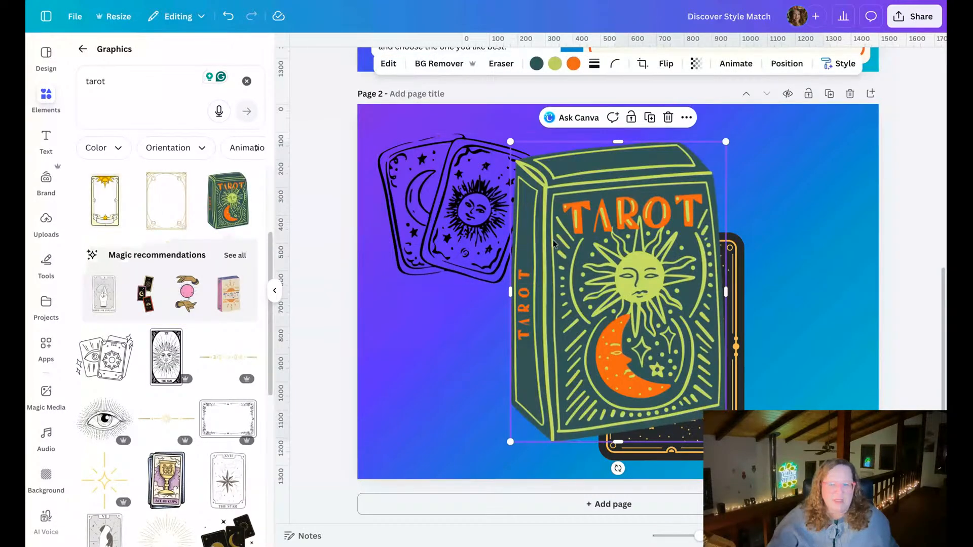
{"action": "left_click_drag", "start_coordinate": [559, 242], "coordinate": [451, 280]}
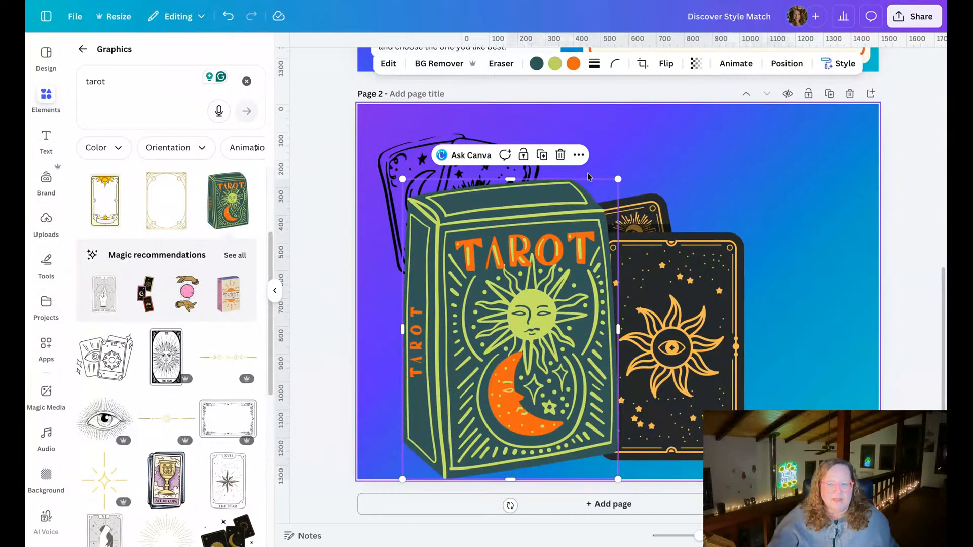
{"action": "left_click_drag", "start_coordinate": [619, 175], "coordinate": [496, 284]}
{"action": "left_click_drag", "start_coordinate": [434, 377], "coordinate": [427, 364]}
{"action": "left_click", "coordinate": [333, 299]}
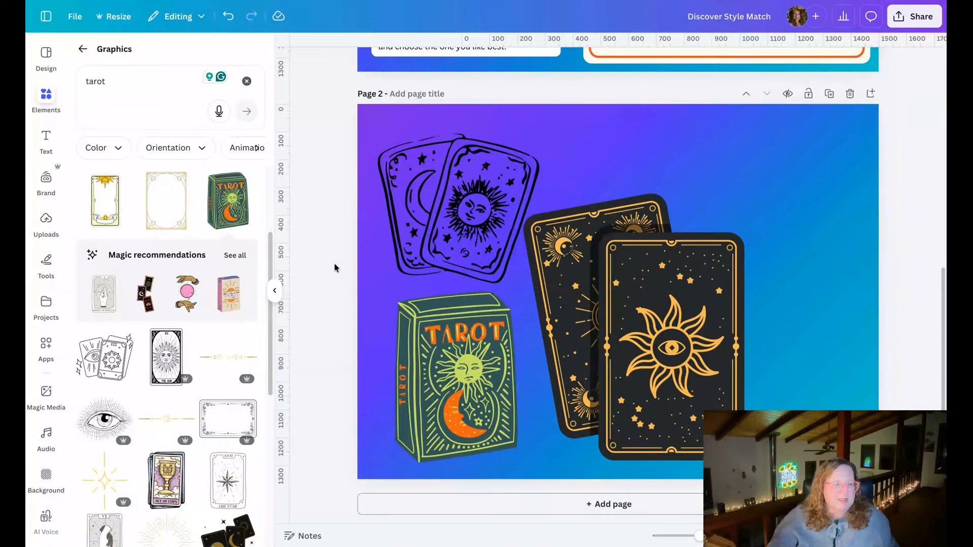
Add the graphic of two hands around a pink ball, enlarge it, and place it in the page's upper right corner.
{"action": "left_click", "coordinate": [187, 293]}
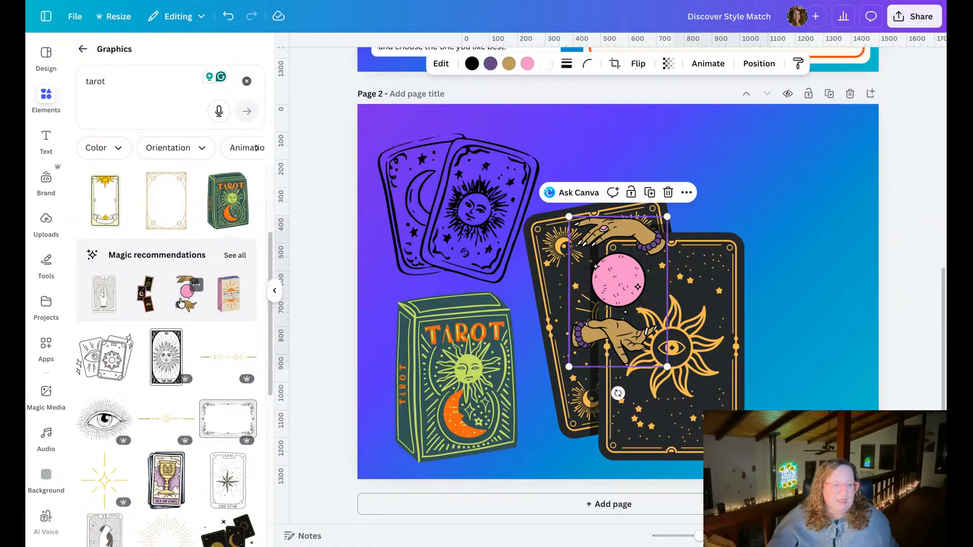
{"action": "left_click_drag", "start_coordinate": [628, 274], "coordinate": [815, 205]}
{"action": "left_click_drag", "start_coordinate": [756, 150], "coordinate": [737, 118]}
{"action": "left_click_drag", "start_coordinate": [857, 301], "coordinate": [877, 324]}
{"action": "left_click_drag", "start_coordinate": [785, 276], "coordinate": [798, 271]}
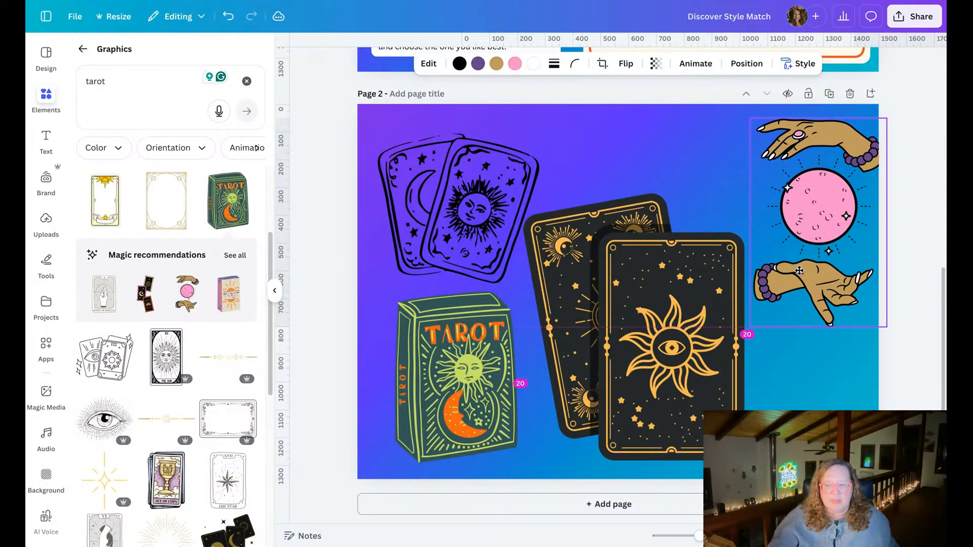
{"action": "left_click", "coordinate": [794, 409]}
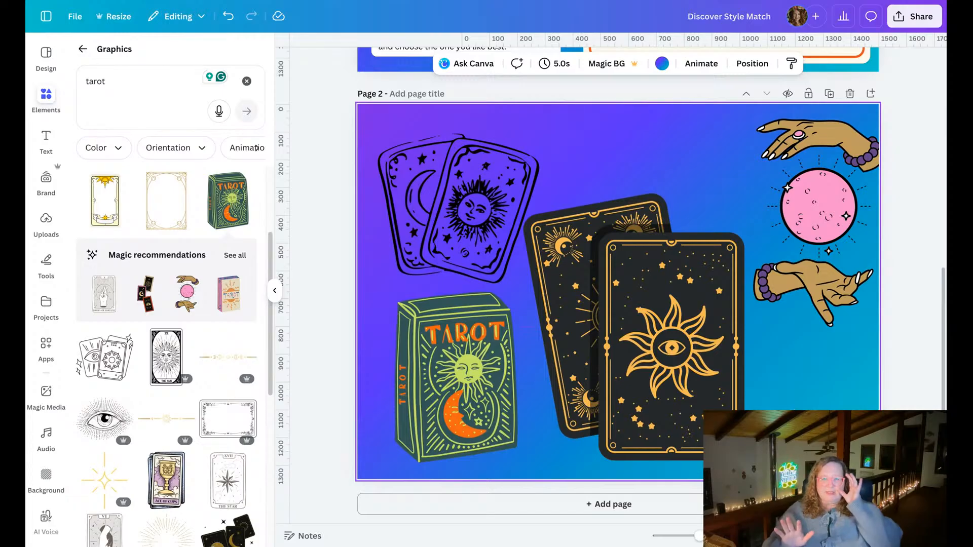
Copy the art style of the black-and-gold cards and apply it to the green tarot box.
{"action": "left_click", "coordinate": [688, 385]}
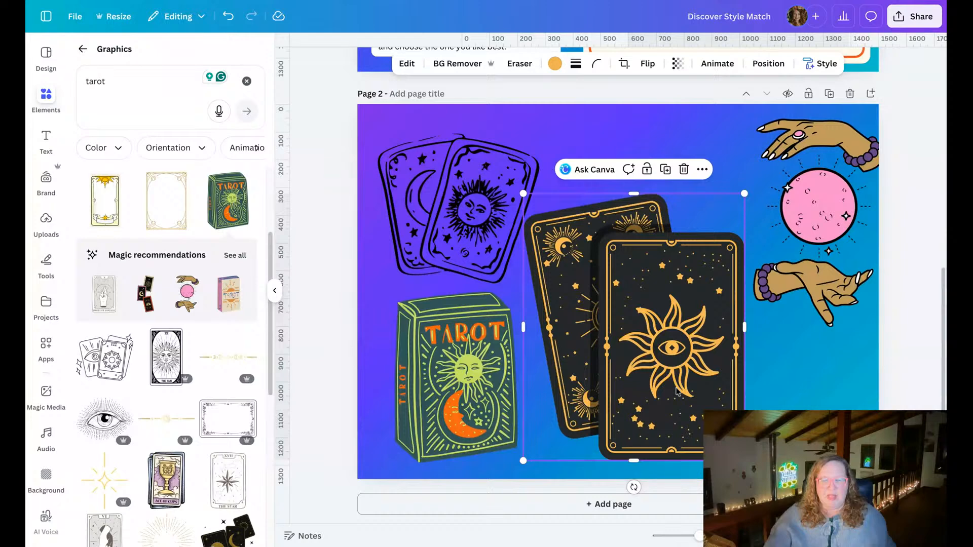
{"action": "left_click", "coordinate": [814, 69]}
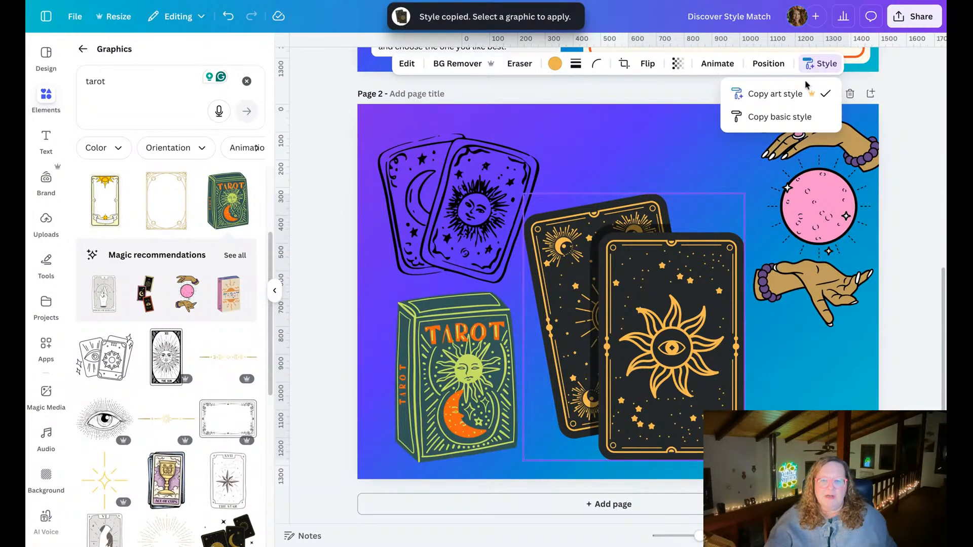
{"action": "left_click", "coordinate": [454, 354]}
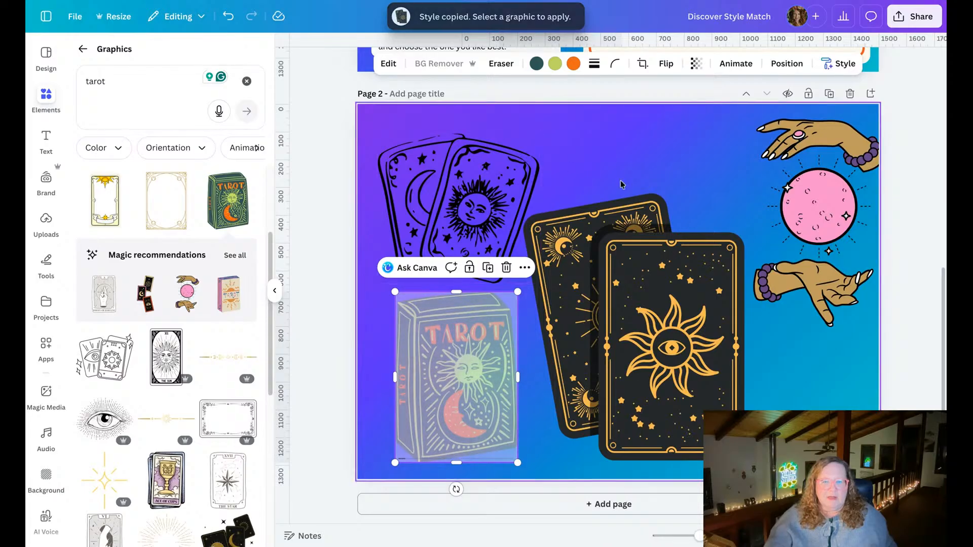
Copy the black-and-gold cards' art style again and apply it to the black line-art card pair.
{"action": "left_click", "coordinate": [648, 254]}
{"action": "left_click", "coordinate": [810, 73]}
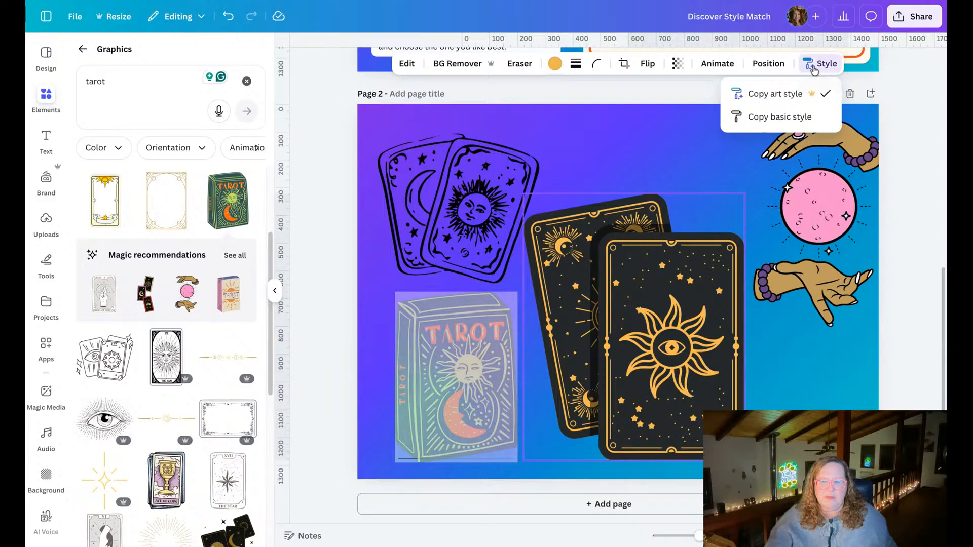
{"action": "left_click", "coordinate": [776, 93]}
{"action": "left_click", "coordinate": [481, 206]}
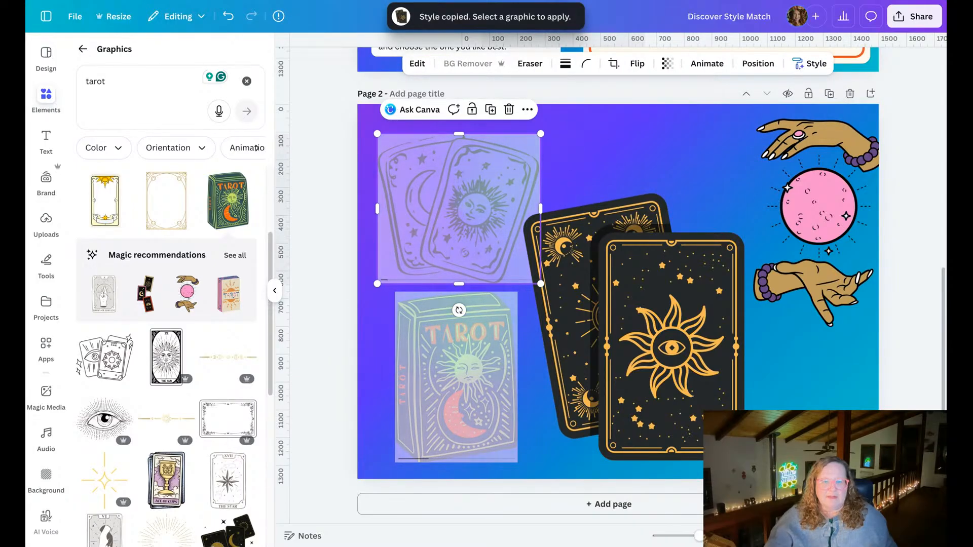
Copy the black-and-gold cards' art style once more and apply it to the hands with the pink ball.
{"action": "left_click", "coordinate": [656, 292]}
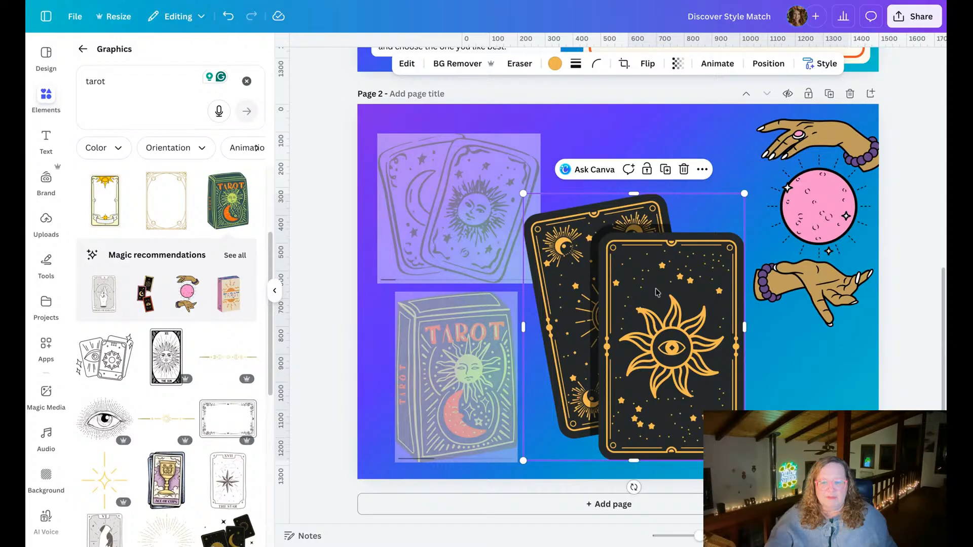
{"action": "left_click", "coordinate": [809, 71]}
{"action": "left_click", "coordinate": [775, 93]}
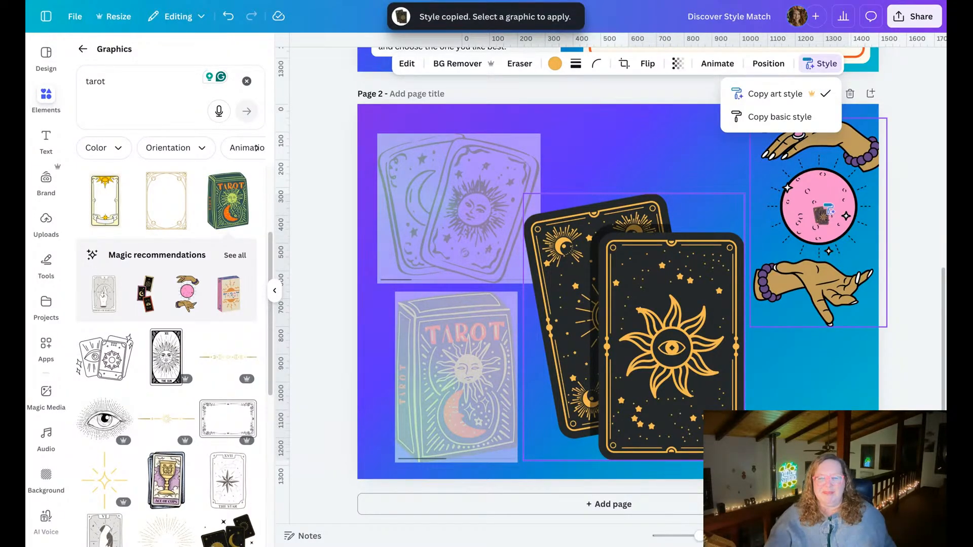
{"action": "left_click", "coordinate": [821, 212]}
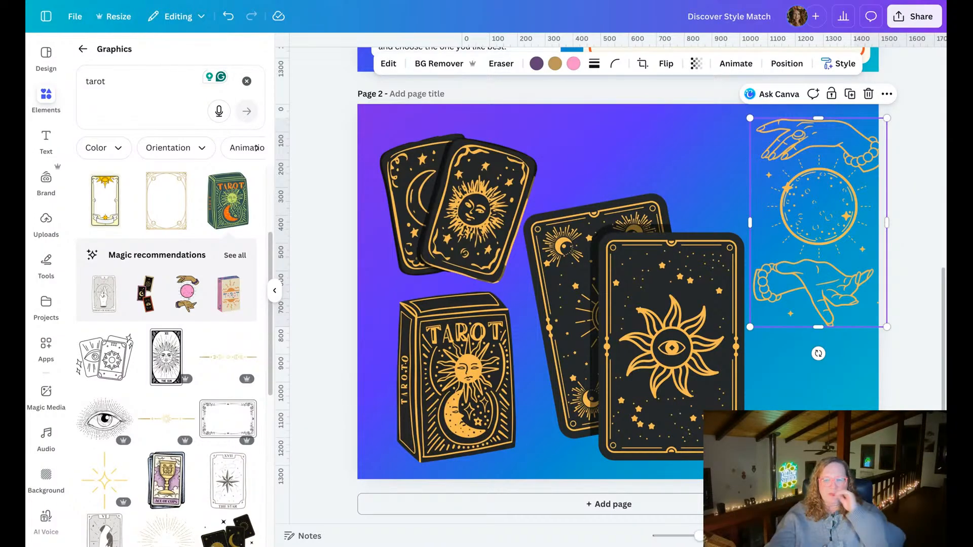
Try two solid purples as page 2's background, and settle on the default blue-to-pink gradient.
{"action": "left_click", "coordinate": [677, 131]}
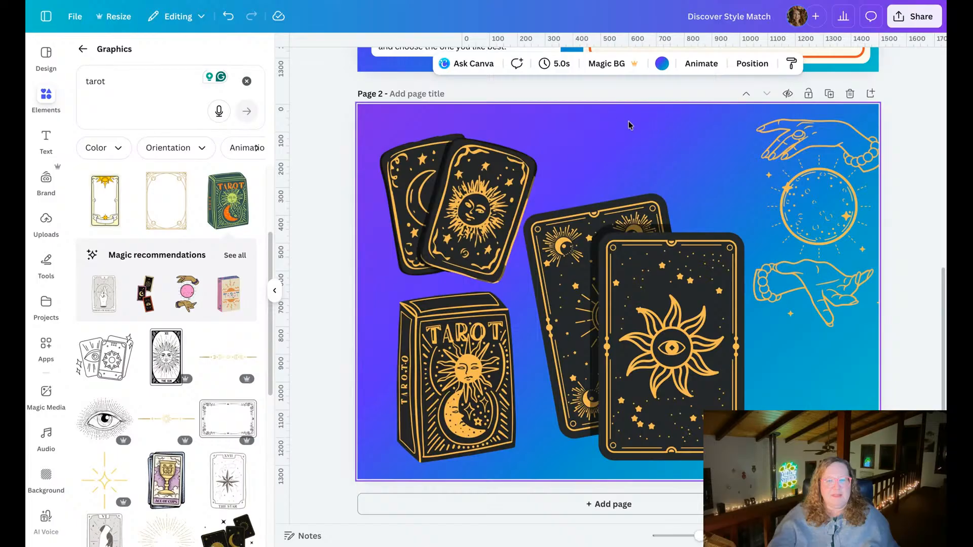
{"action": "left_click", "coordinate": [662, 64]}
{"action": "scroll", "coordinate": [200, 316], "scroll_direction": "down", "scroll_amount": 1}
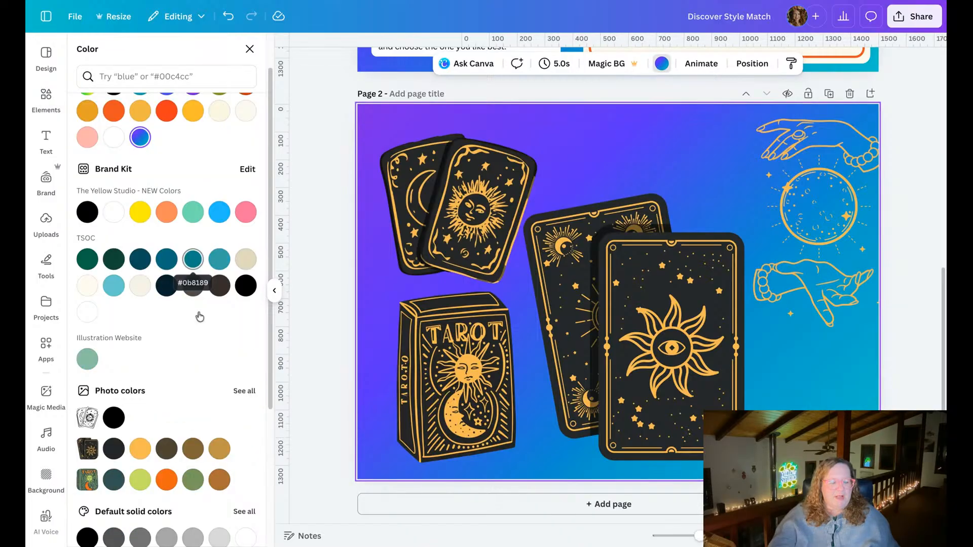
{"action": "scroll", "coordinate": [200, 316], "scroll_direction": "down", "scroll_amount": 4}
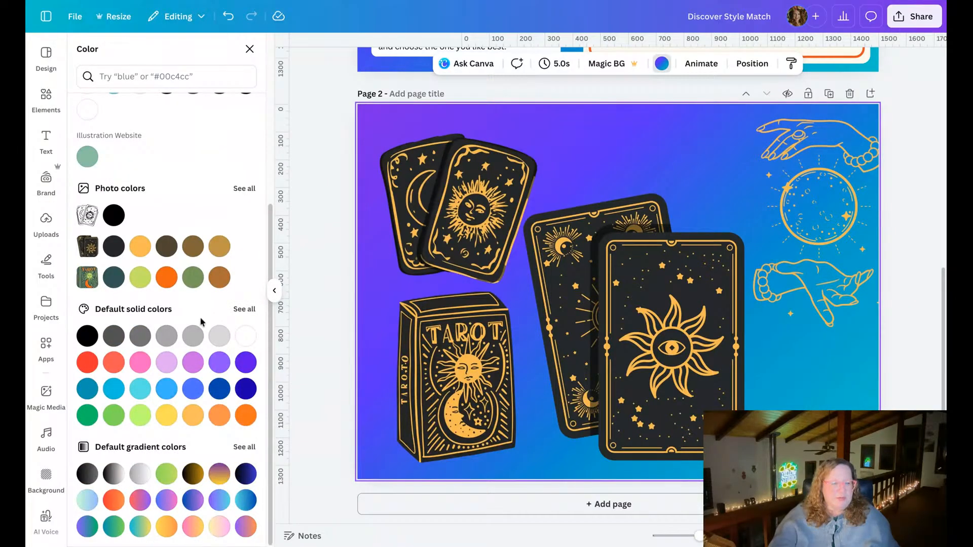
{"action": "left_click", "coordinate": [246, 362]}
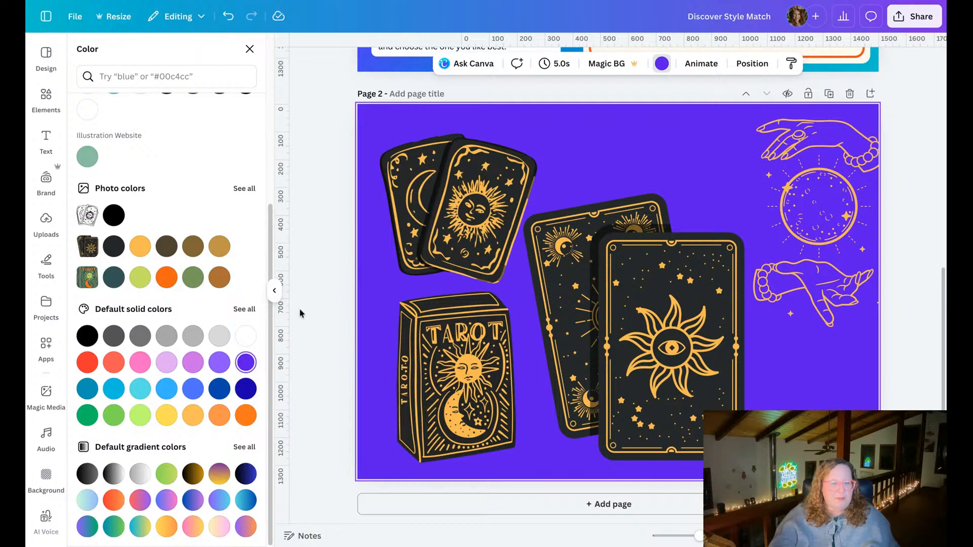
{"action": "left_click", "coordinate": [220, 363]}
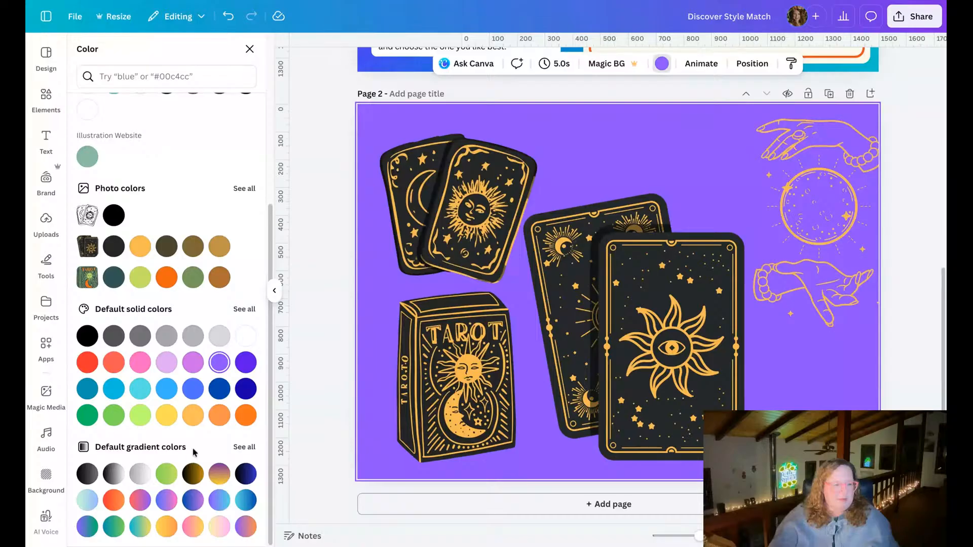
{"action": "left_click", "coordinate": [166, 501]}
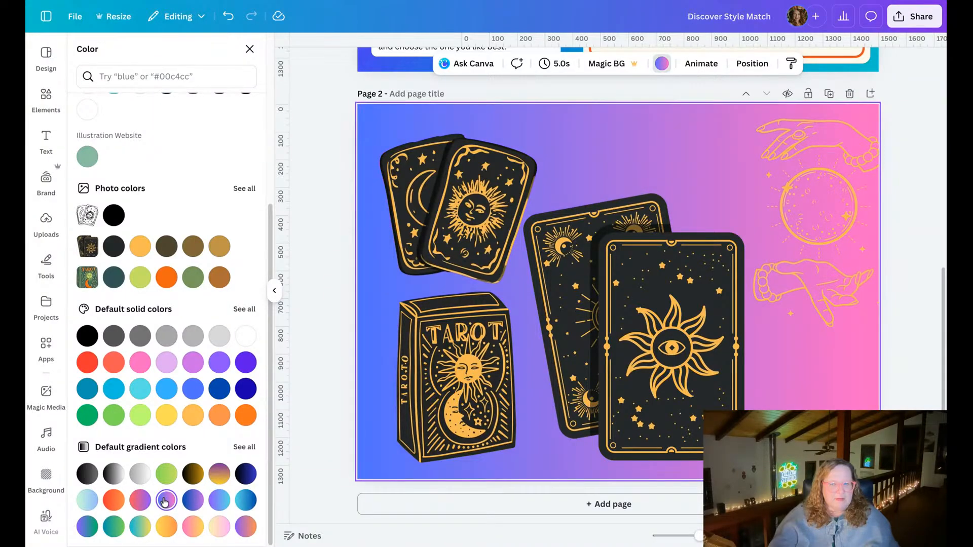
{"action": "left_click", "coordinate": [316, 315]}
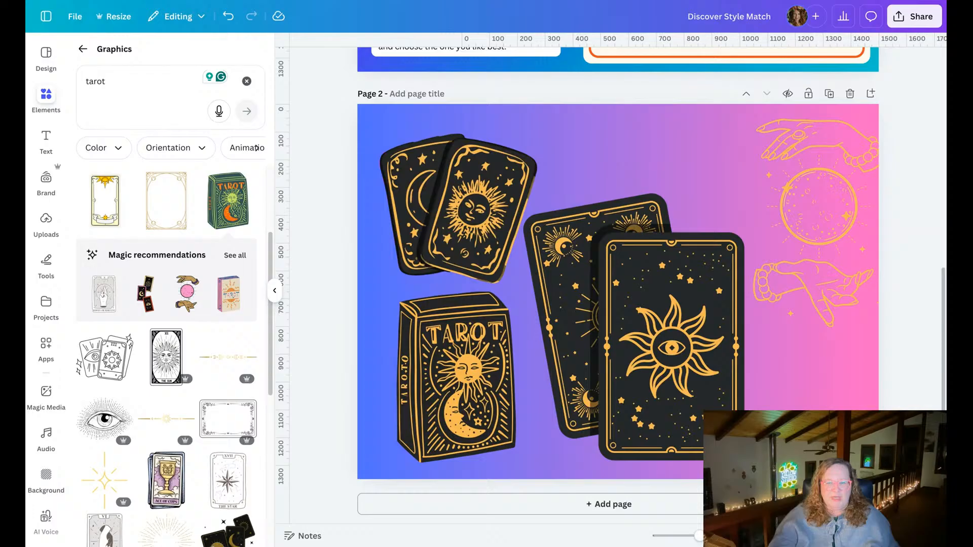
Move the tarot box to the page's lower right, and shift the large card pair slightly left and down.
{"action": "left_click_drag", "start_coordinate": [455, 326], "coordinate": [809, 329]}
{"action": "left_click_drag", "start_coordinate": [622, 329], "coordinate": [603, 325]}
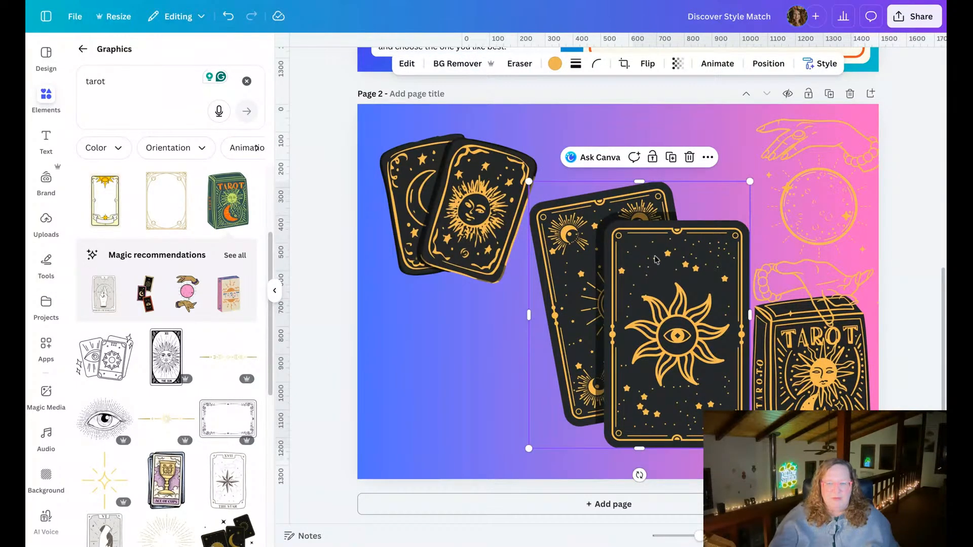
{"action": "left_click_drag", "start_coordinate": [617, 283], "coordinate": [589, 299]}
Swap the hands graphic and the smaller card pair, placing the hands at the page's upper left and the cards at its upper right.
{"action": "left_click", "coordinate": [851, 177]}
{"action": "left_click_drag", "start_coordinate": [824, 179], "coordinate": [447, 195]}
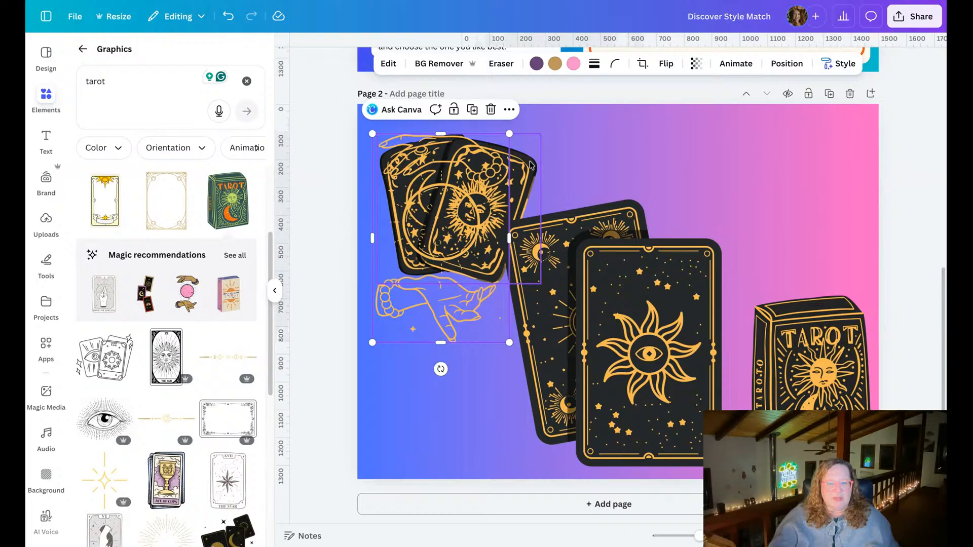
{"action": "left_click", "coordinate": [494, 157]}
{"action": "left_click_drag", "start_coordinate": [494, 157], "coordinate": [832, 156]}
{"action": "left_click_drag", "start_coordinate": [445, 206], "coordinate": [442, 197]}
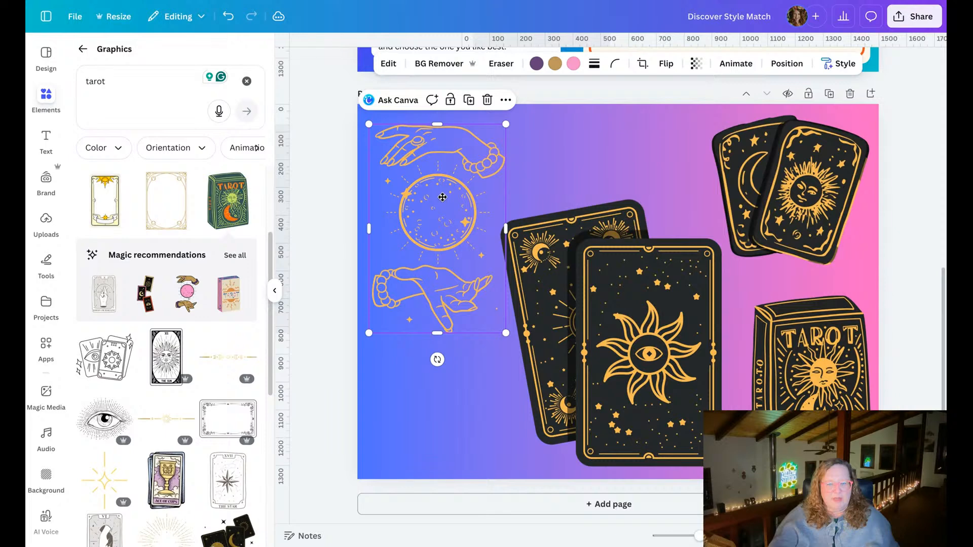
{"action": "left_click", "coordinate": [312, 223]}
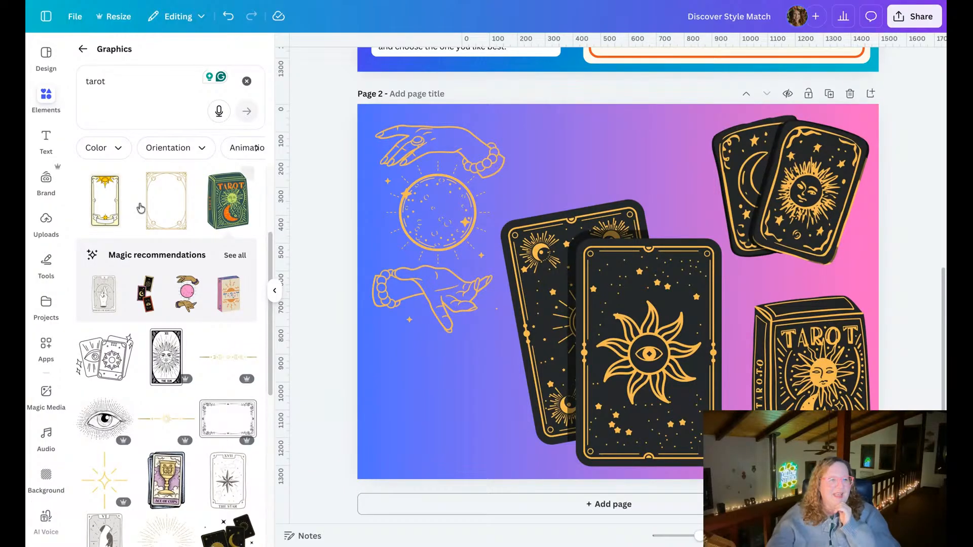
Add the heading "Tarot by Blume" to page 2 and place it near the page's top, between the hands and the smaller cards.
{"action": "left_click", "coordinate": [46, 139]}
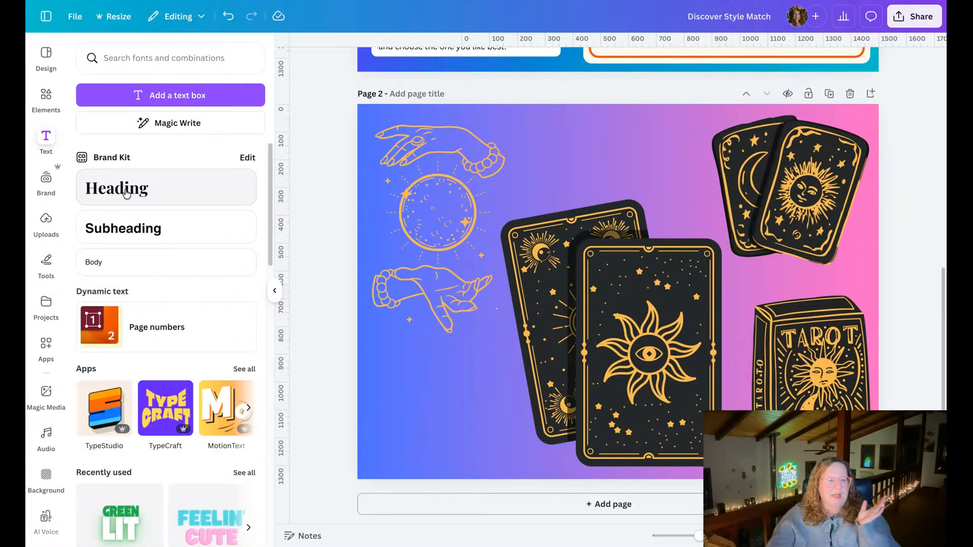
{"action": "left_click", "coordinate": [125, 192]}
{"action": "type", "text": "T"}
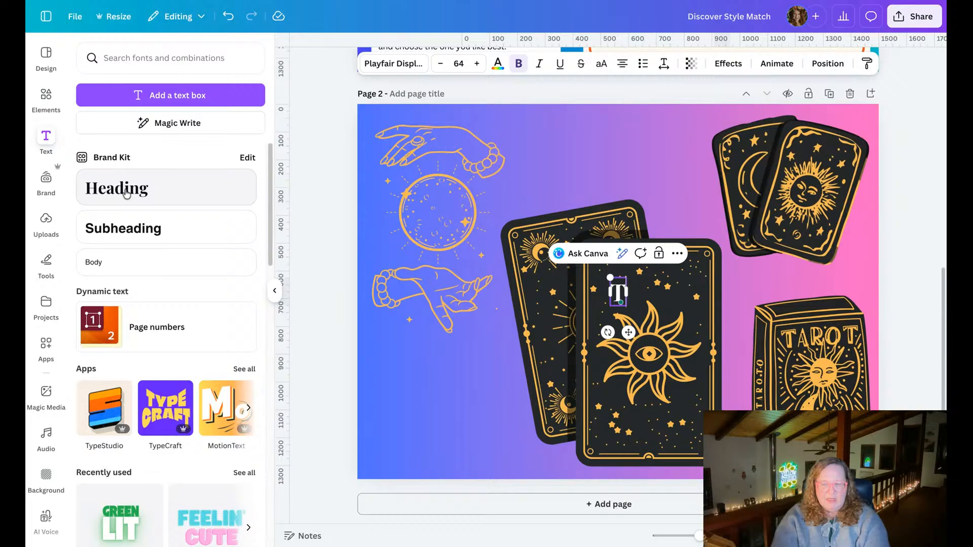
{"action": "type", "text": "arot by Blume"}
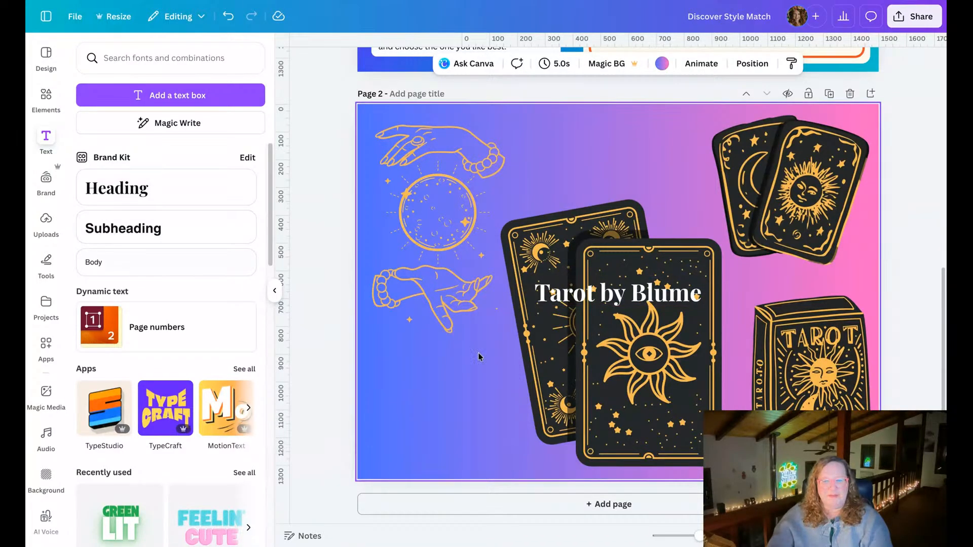
{"action": "left_click_drag", "start_coordinate": [567, 302], "coordinate": [565, 166]}
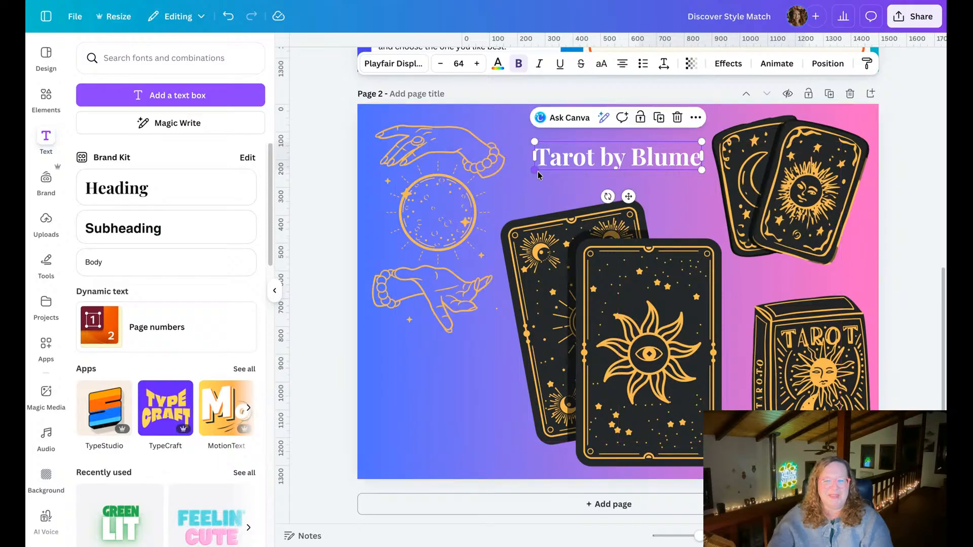
Enlarge the heading to a font size of about 122 and move it slightly up, overlapping the hands and the smaller cards.
{"action": "left_click_drag", "start_coordinate": [534, 170], "coordinate": [489, 188]}
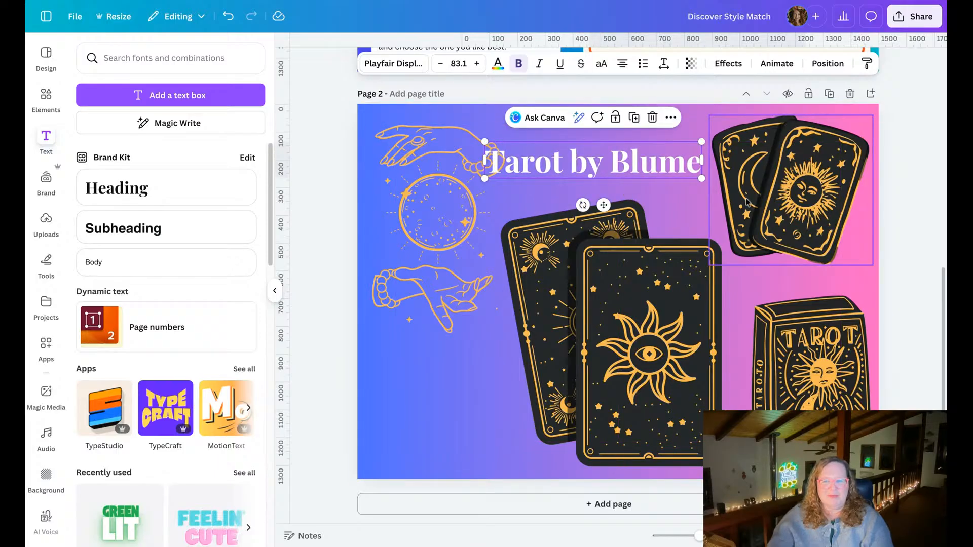
{"action": "left_click_drag", "start_coordinate": [704, 180], "coordinate": [769, 206]}
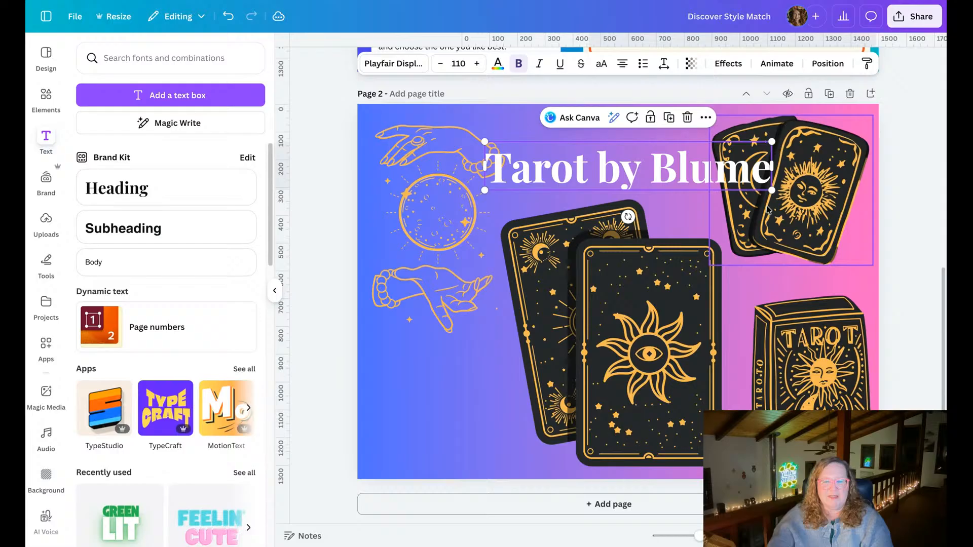
{"action": "left_click_drag", "start_coordinate": [481, 190], "coordinate": [456, 194]}
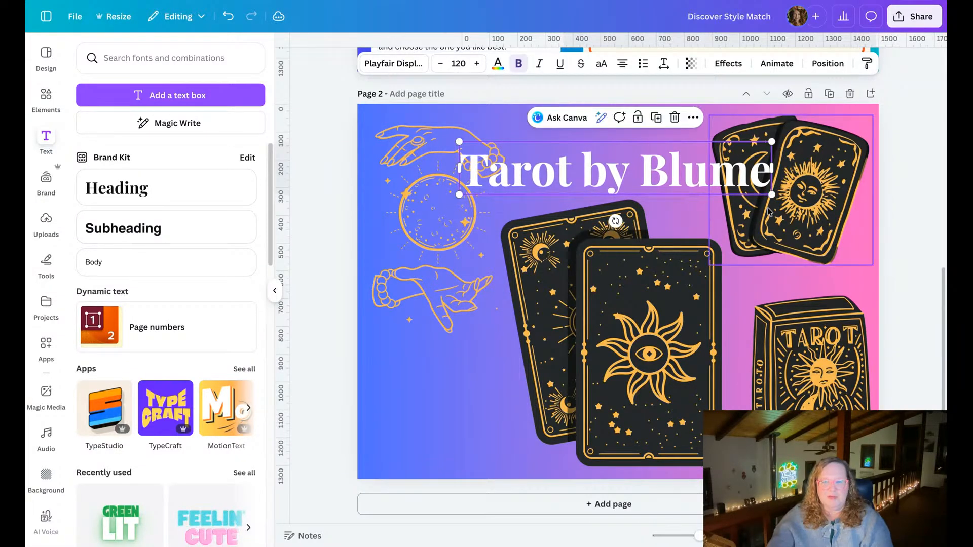
{"action": "left_click_drag", "start_coordinate": [771, 194], "coordinate": [776, 200]}
{"action": "left_click_drag", "start_coordinate": [610, 175], "coordinate": [607, 159]}
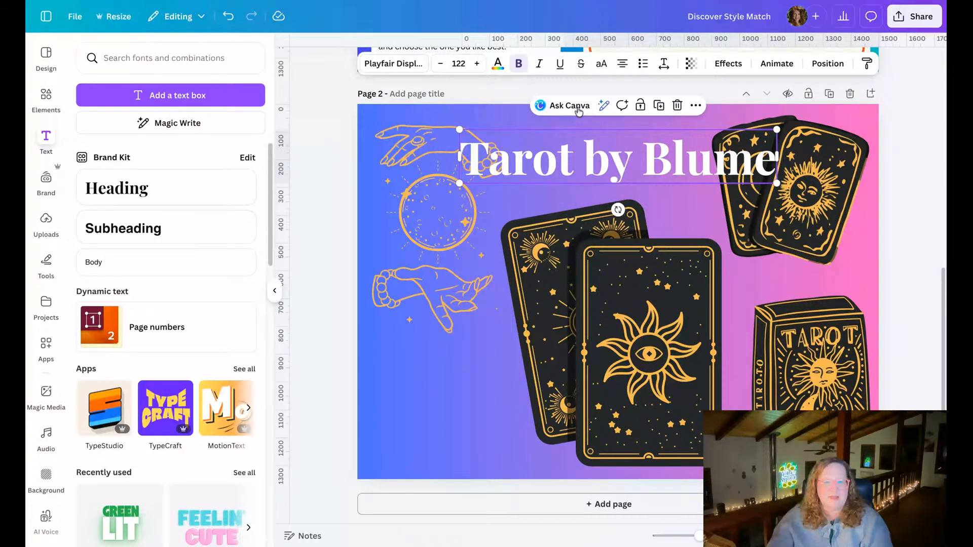
Try black and white for the heading's text, and settle on the yellow-green from the colorful tarot box's photo colors.
{"action": "left_click", "coordinate": [498, 63]}
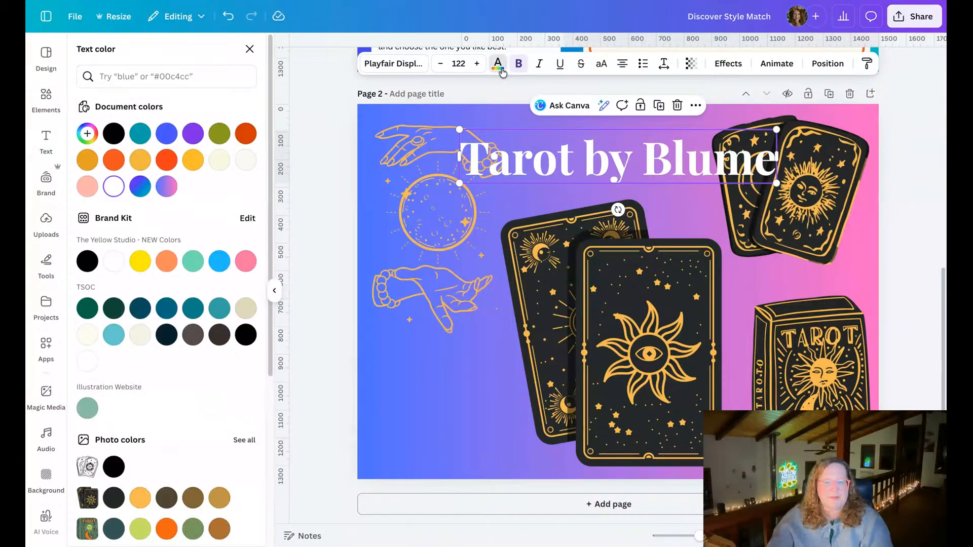
{"action": "left_click", "coordinate": [111, 135]}
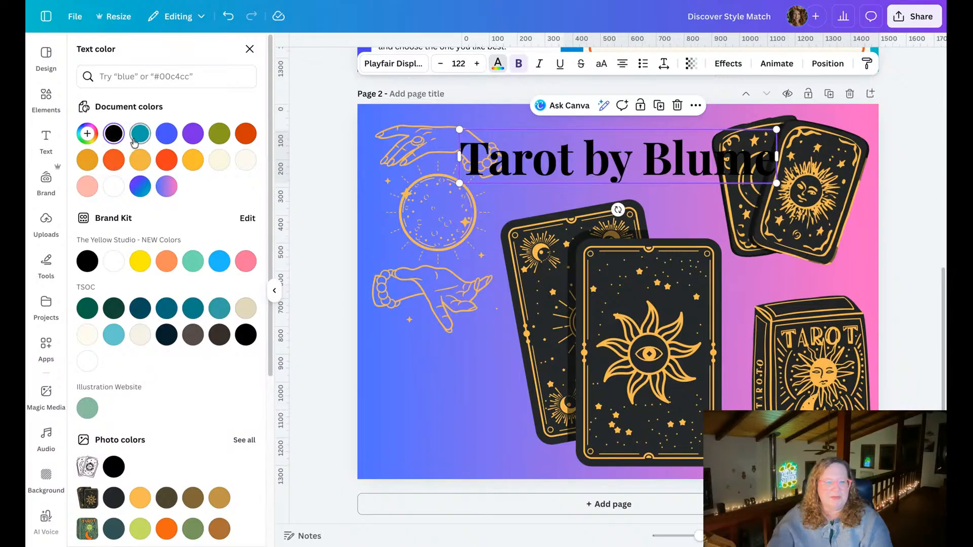
{"action": "left_click", "coordinate": [114, 191]}
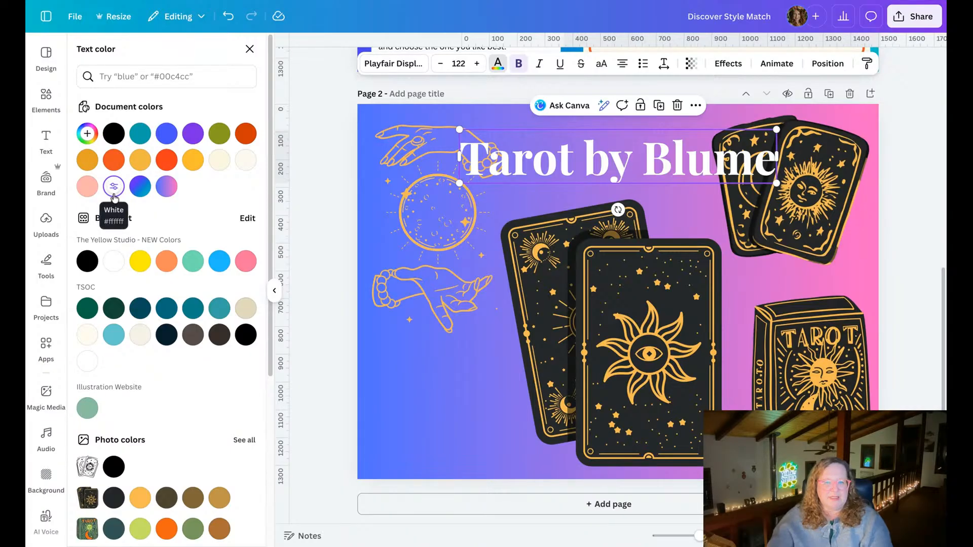
{"action": "scroll", "coordinate": [148, 390], "scroll_direction": "down", "scroll_amount": 5}
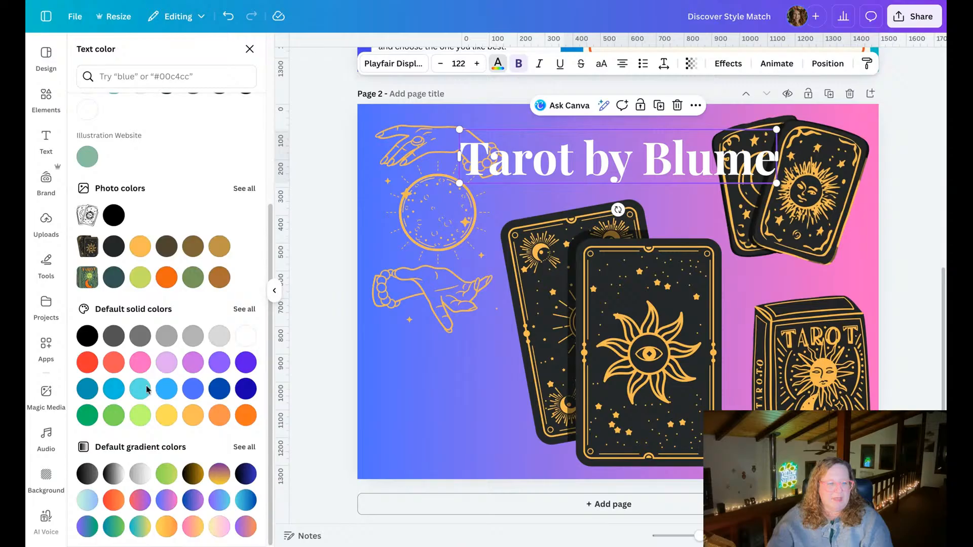
{"action": "left_click", "coordinate": [140, 279]}
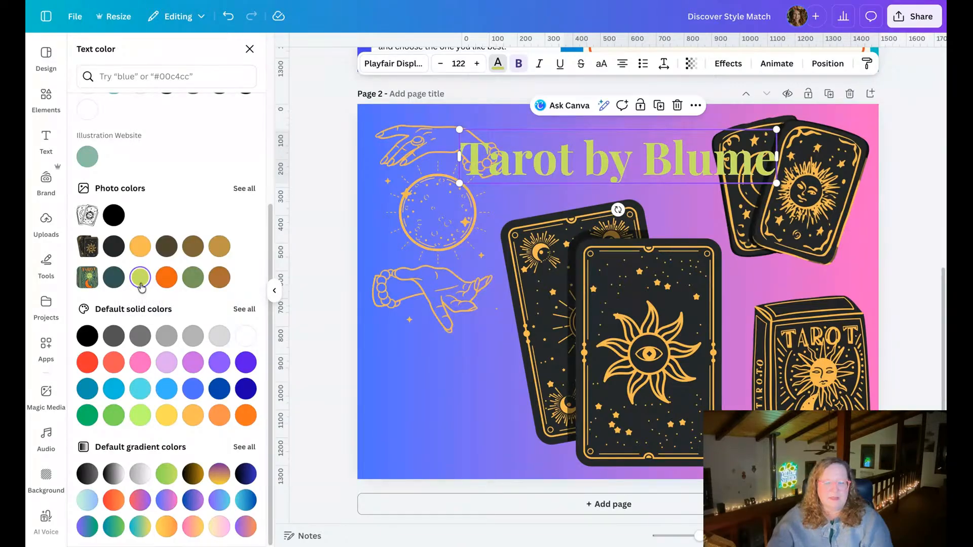
Apply the Neon text effect to the heading at intensity 50 and deselect it.
{"action": "left_click", "coordinate": [729, 64]}
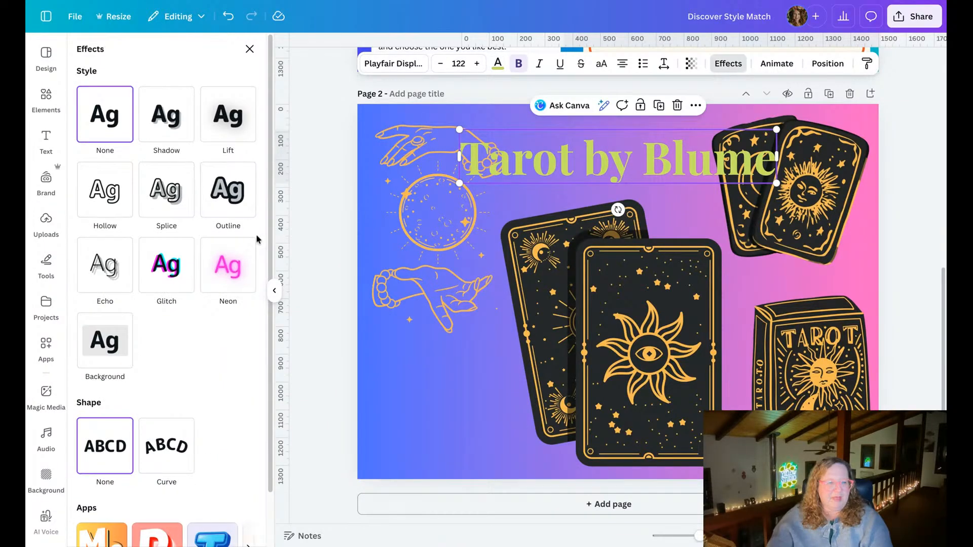
{"action": "left_click", "coordinate": [226, 262]}
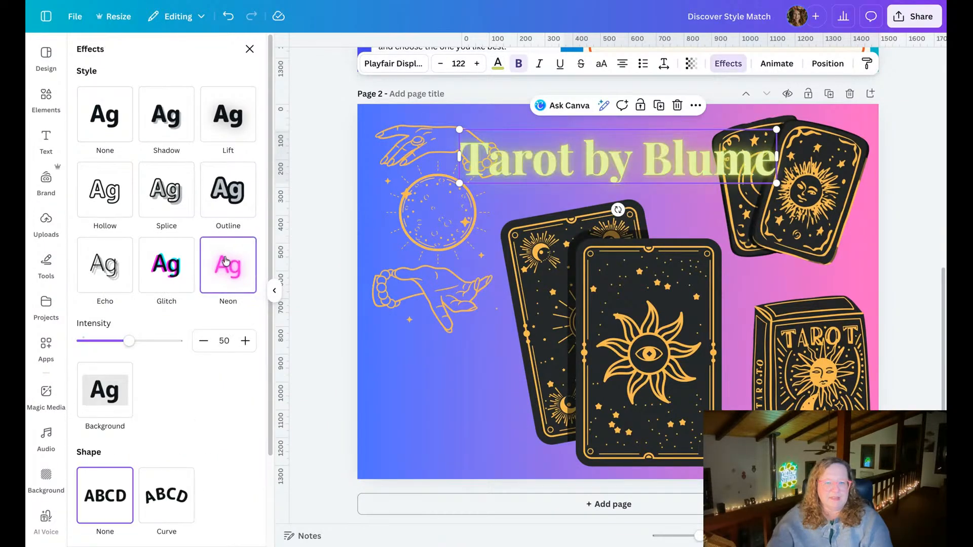
{"action": "left_click", "coordinate": [349, 228]}
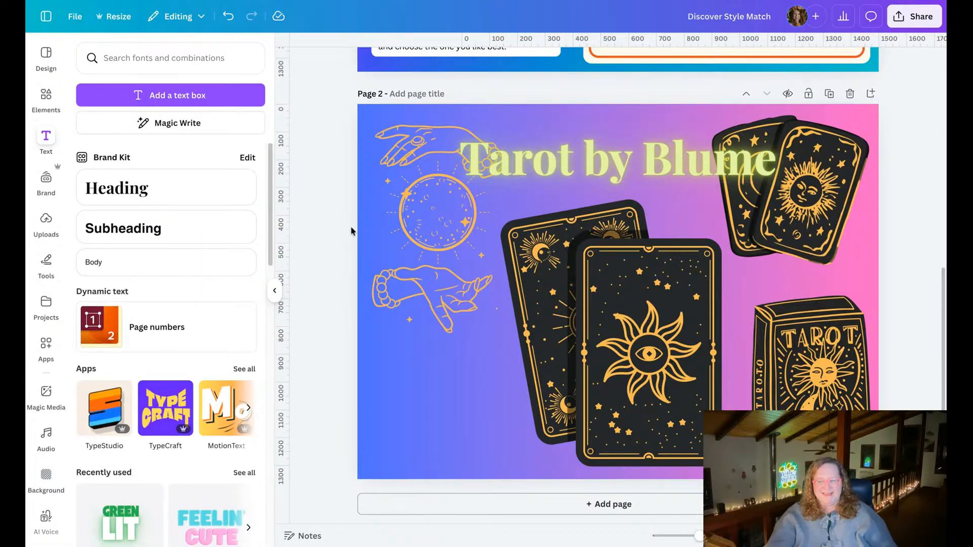